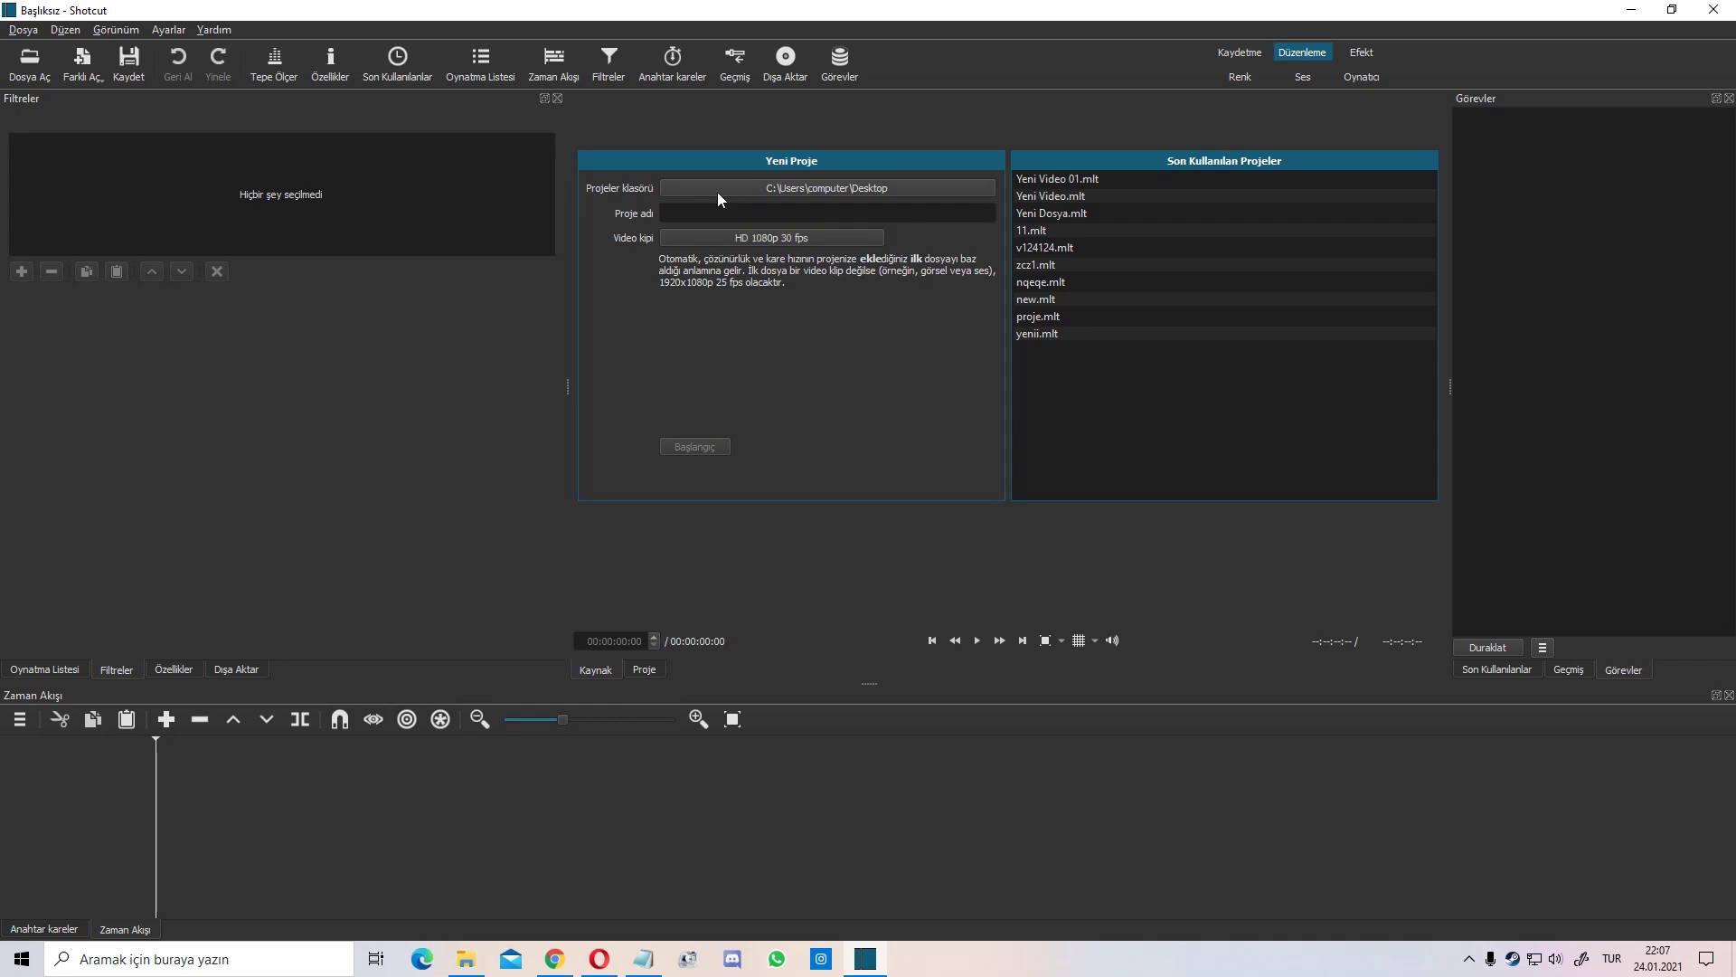
Create a project named Yeni Video 03 in the Desktop folder with the HD 1080p 30 fps video mode
left_click(690, 214)
type("Ye")
type("n")
key("BackSpace")
type("eni Video 03")
left_click(680, 449)
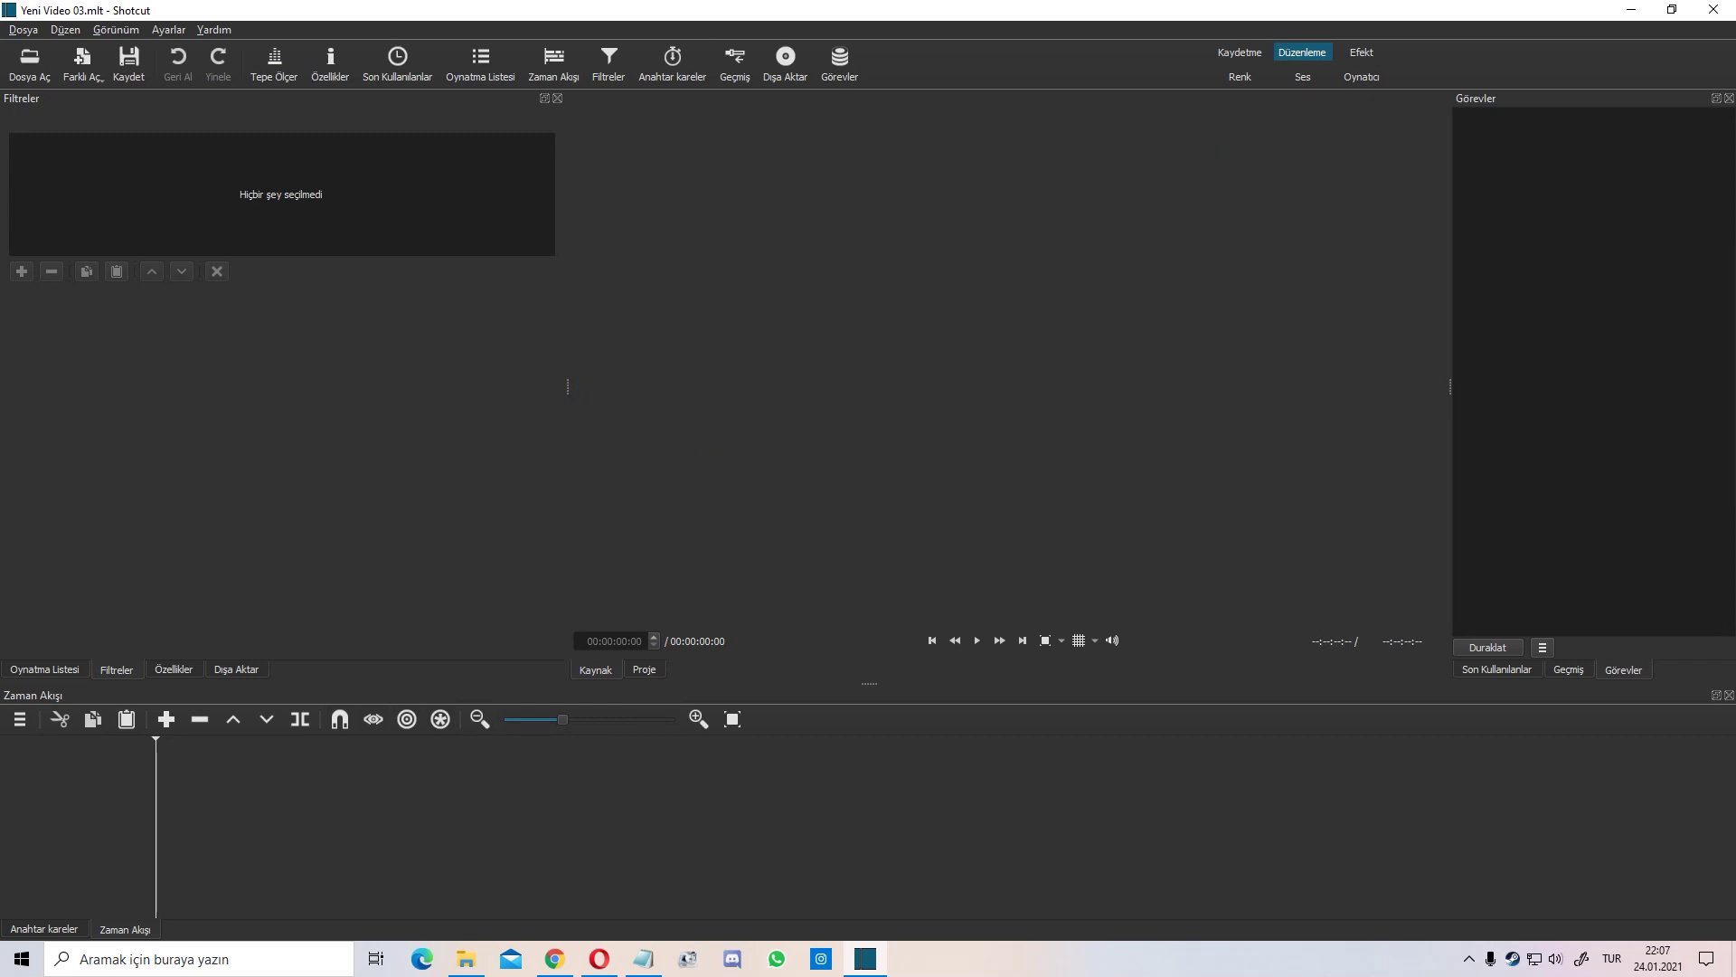
Place Pexels Videos 2722910.mp4 at the start of the timeline and add an audio track below it
left_click_drag(727, 716, 361, 811)
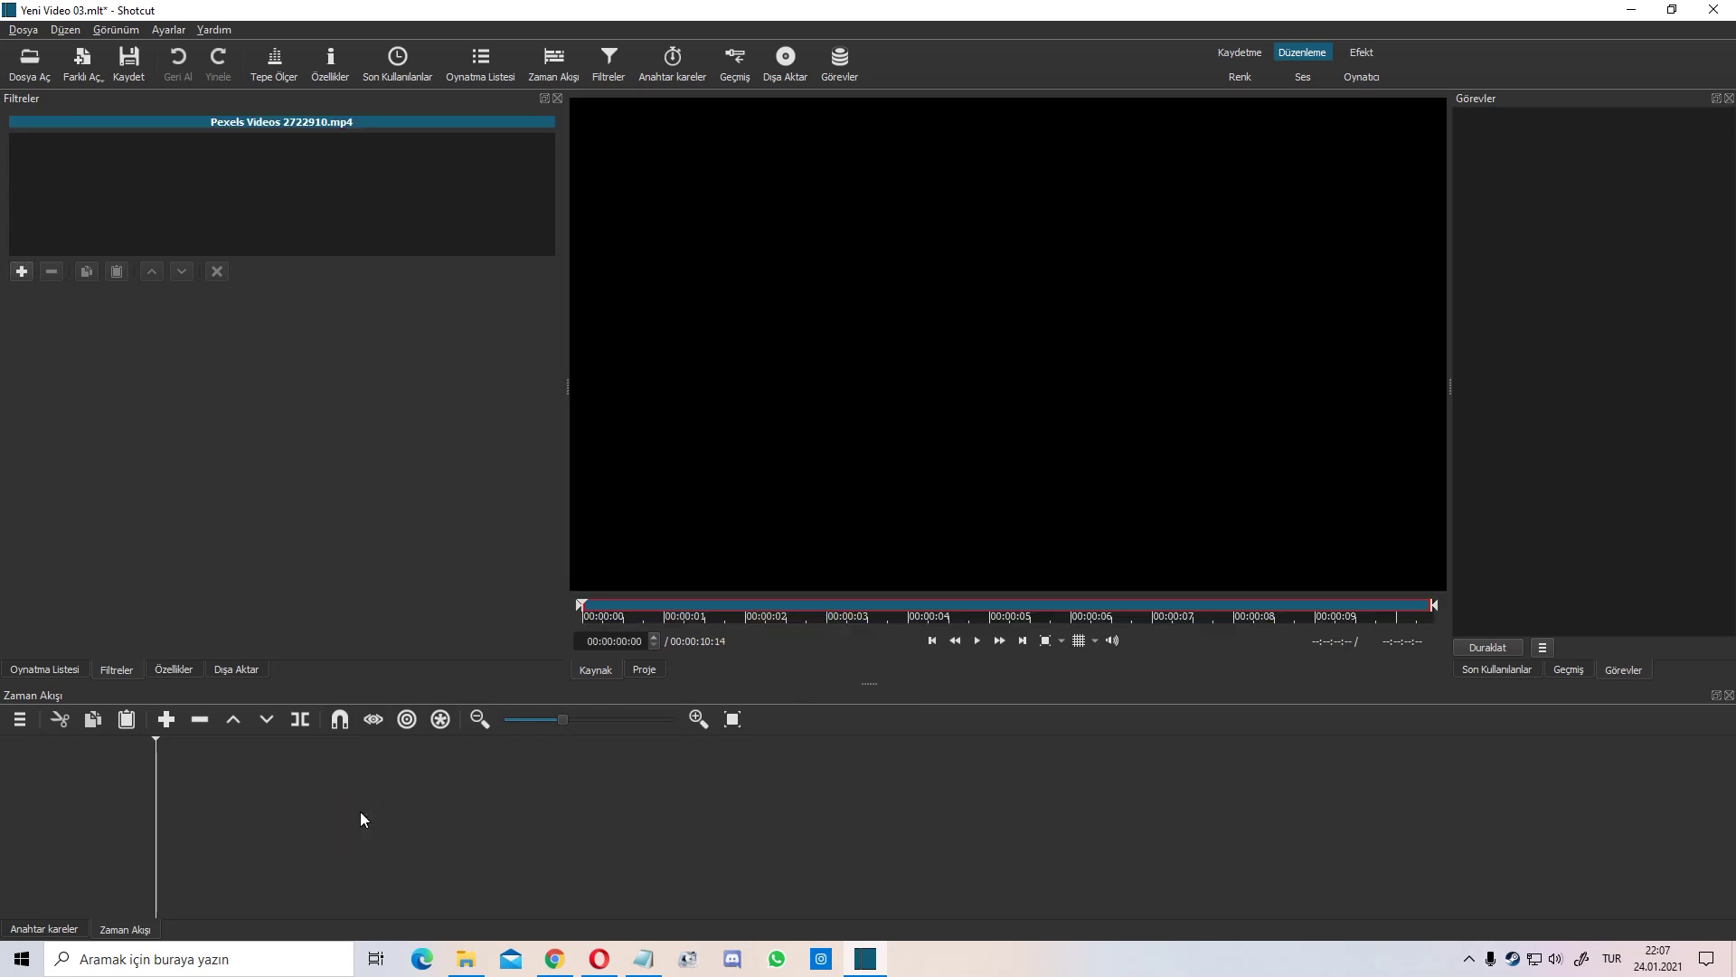
right_click(299, 877)
mouse_move(415, 788)
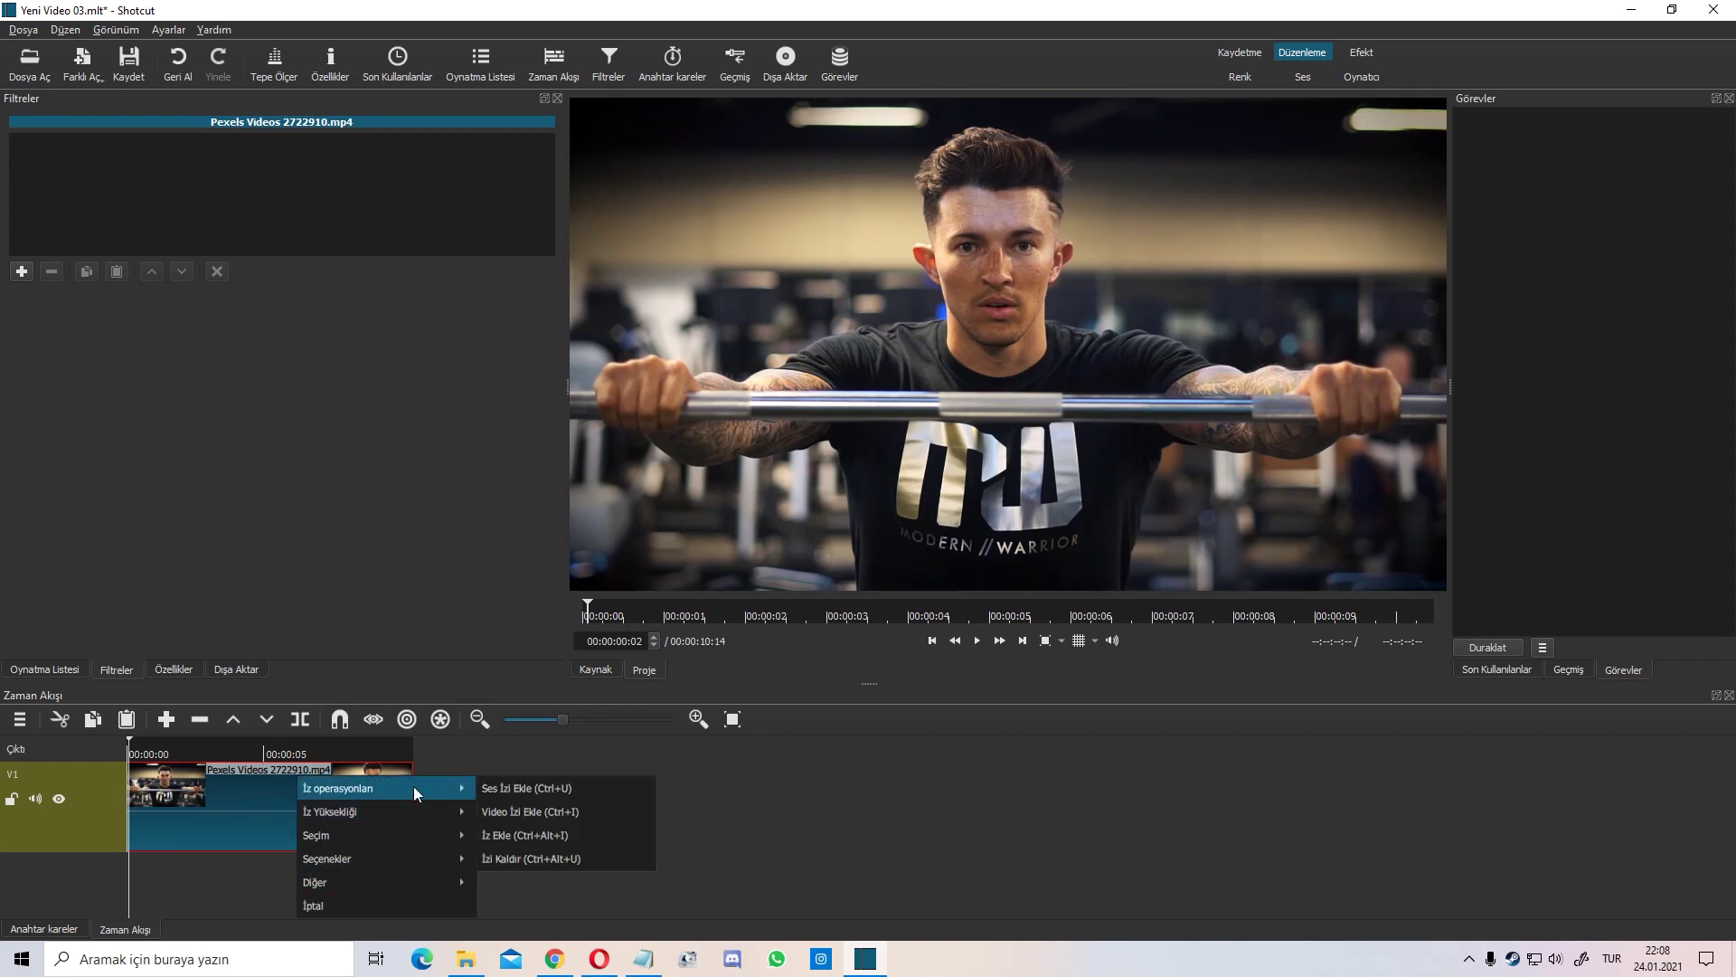
left_click(513, 789)
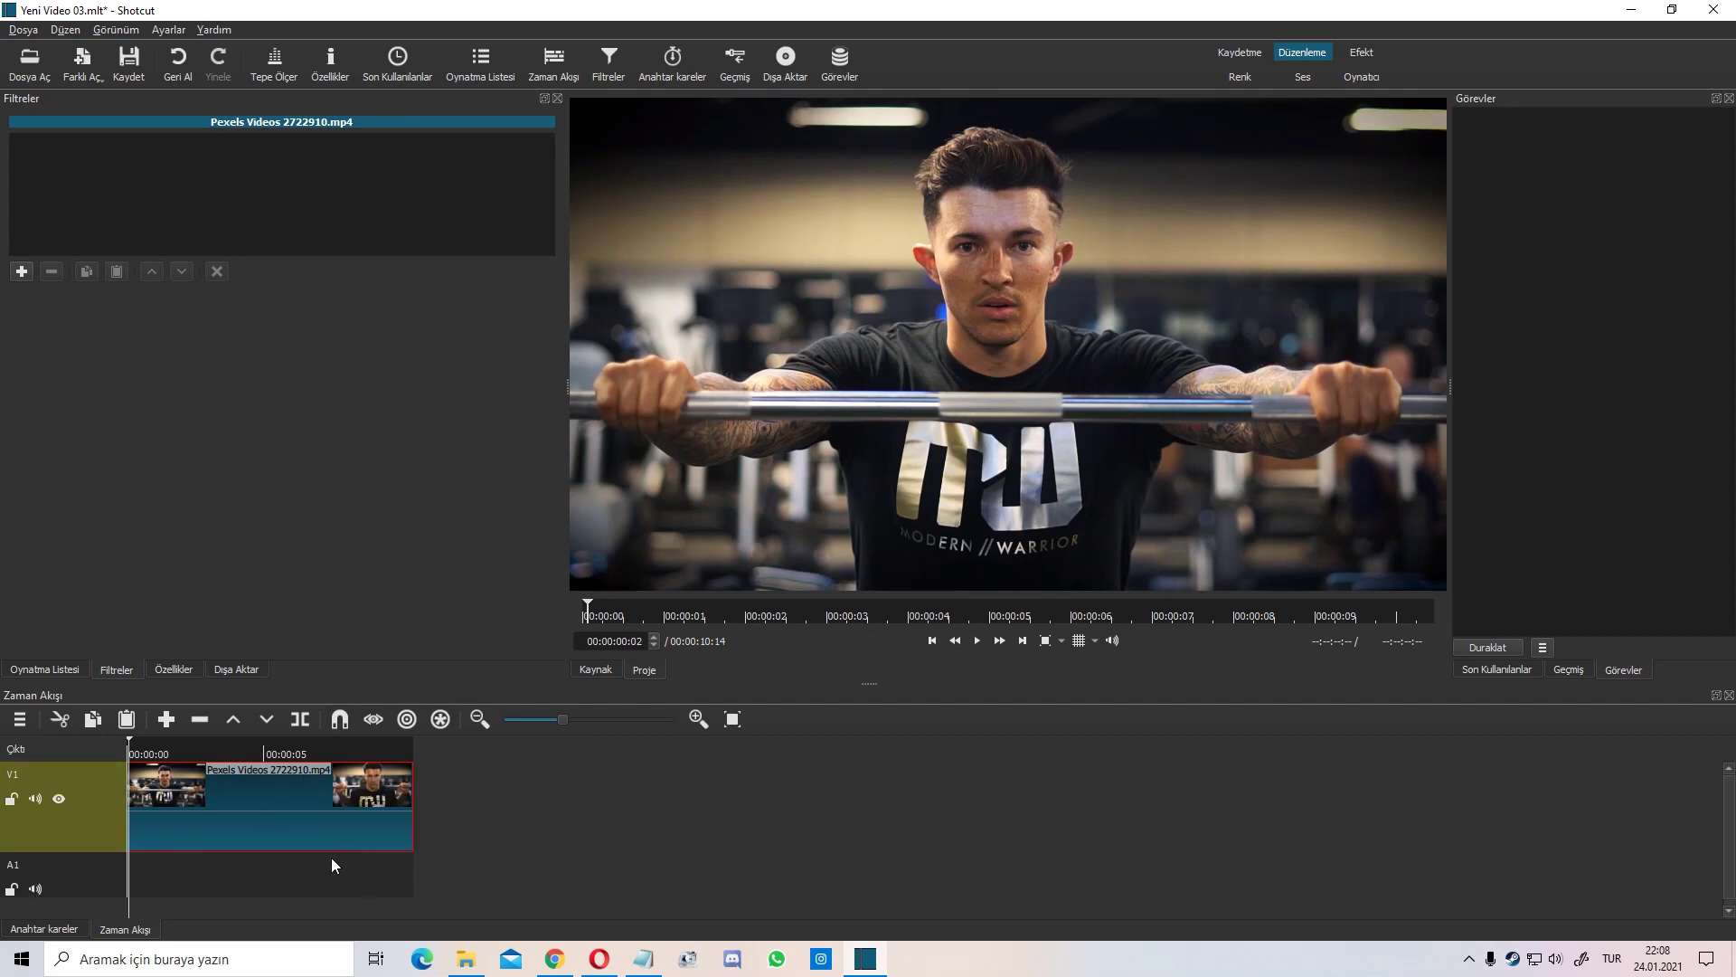
Place Make You Move - Ofshane.mp3 at the start of audio track A1 and preview the opening seconds
left_click_drag(453, 862, 167, 881)
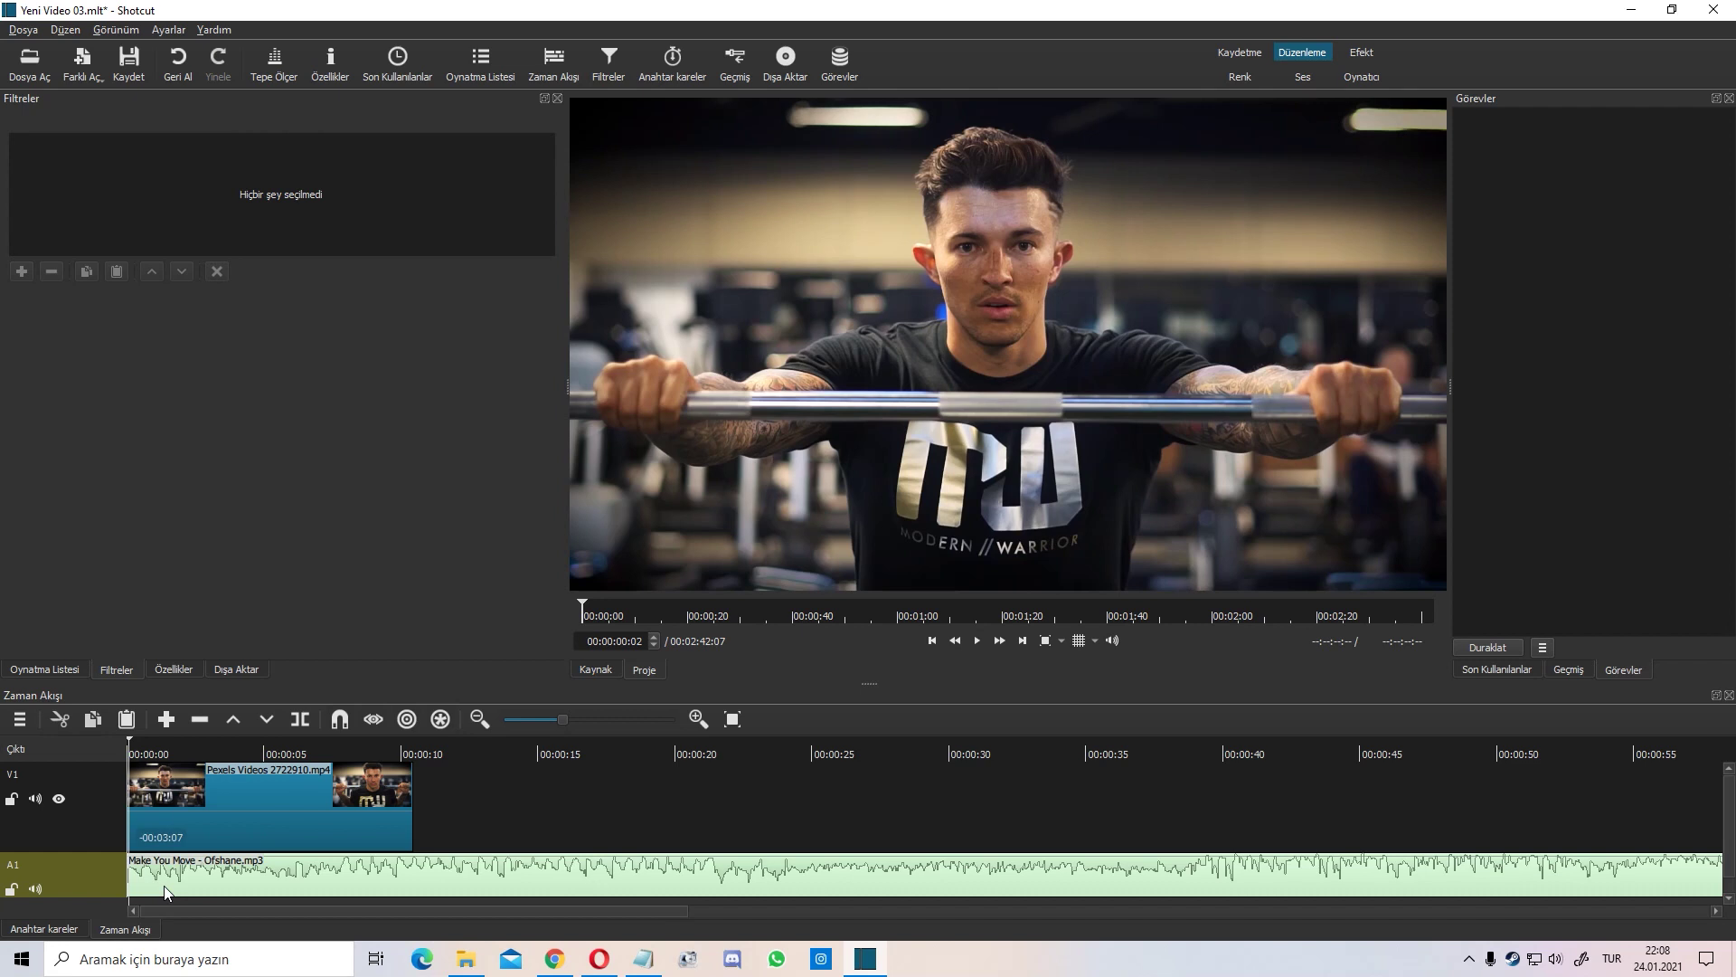
left_click(977, 641)
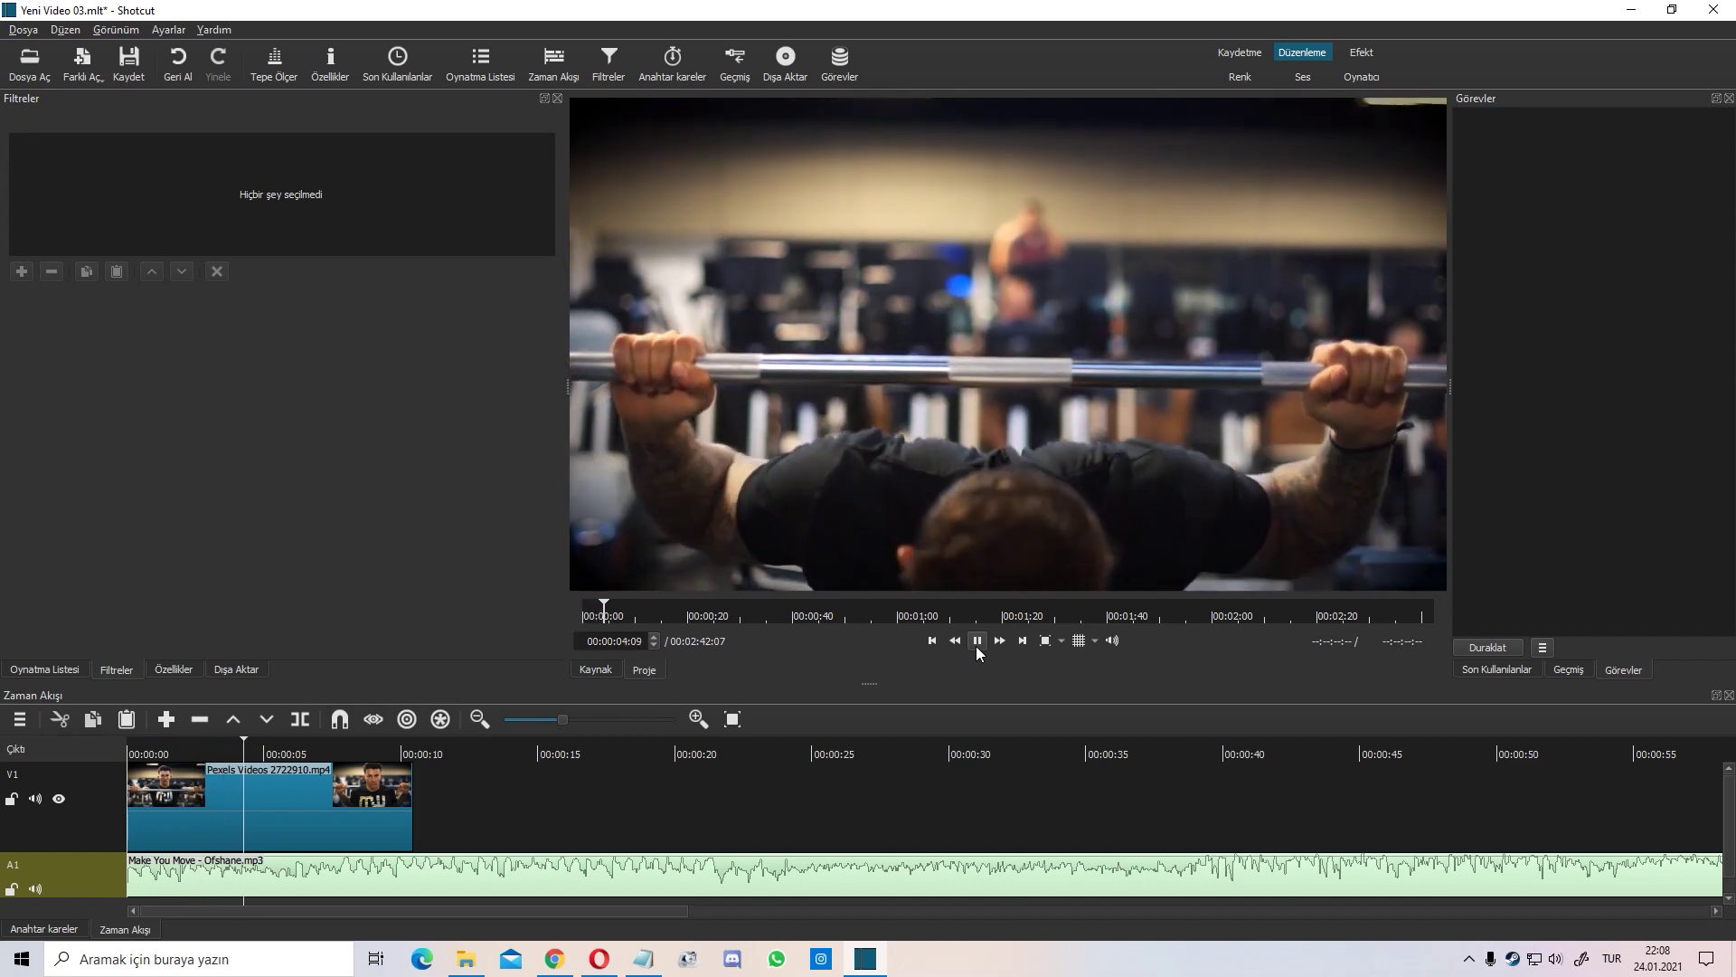
left_click(977, 641)
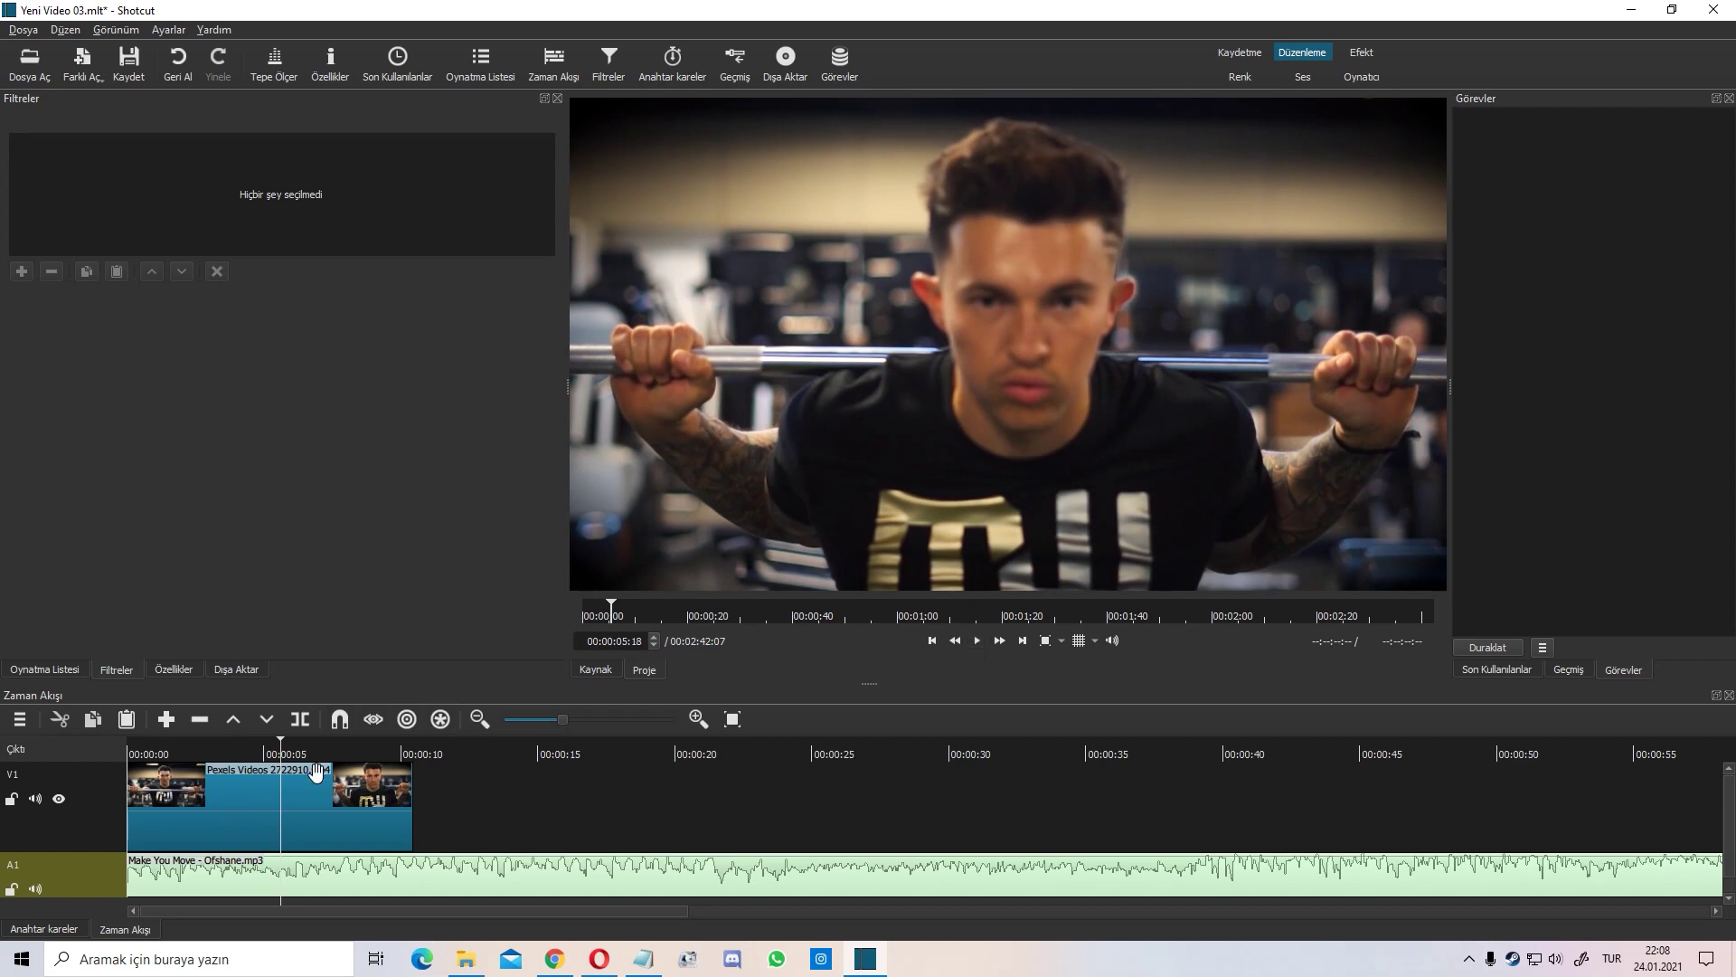
Apply the Video Aydınlığını Arttırarak Gir filter to the video clip and lengthen its fade-in to 00:00:02:11
left_click(283, 823)
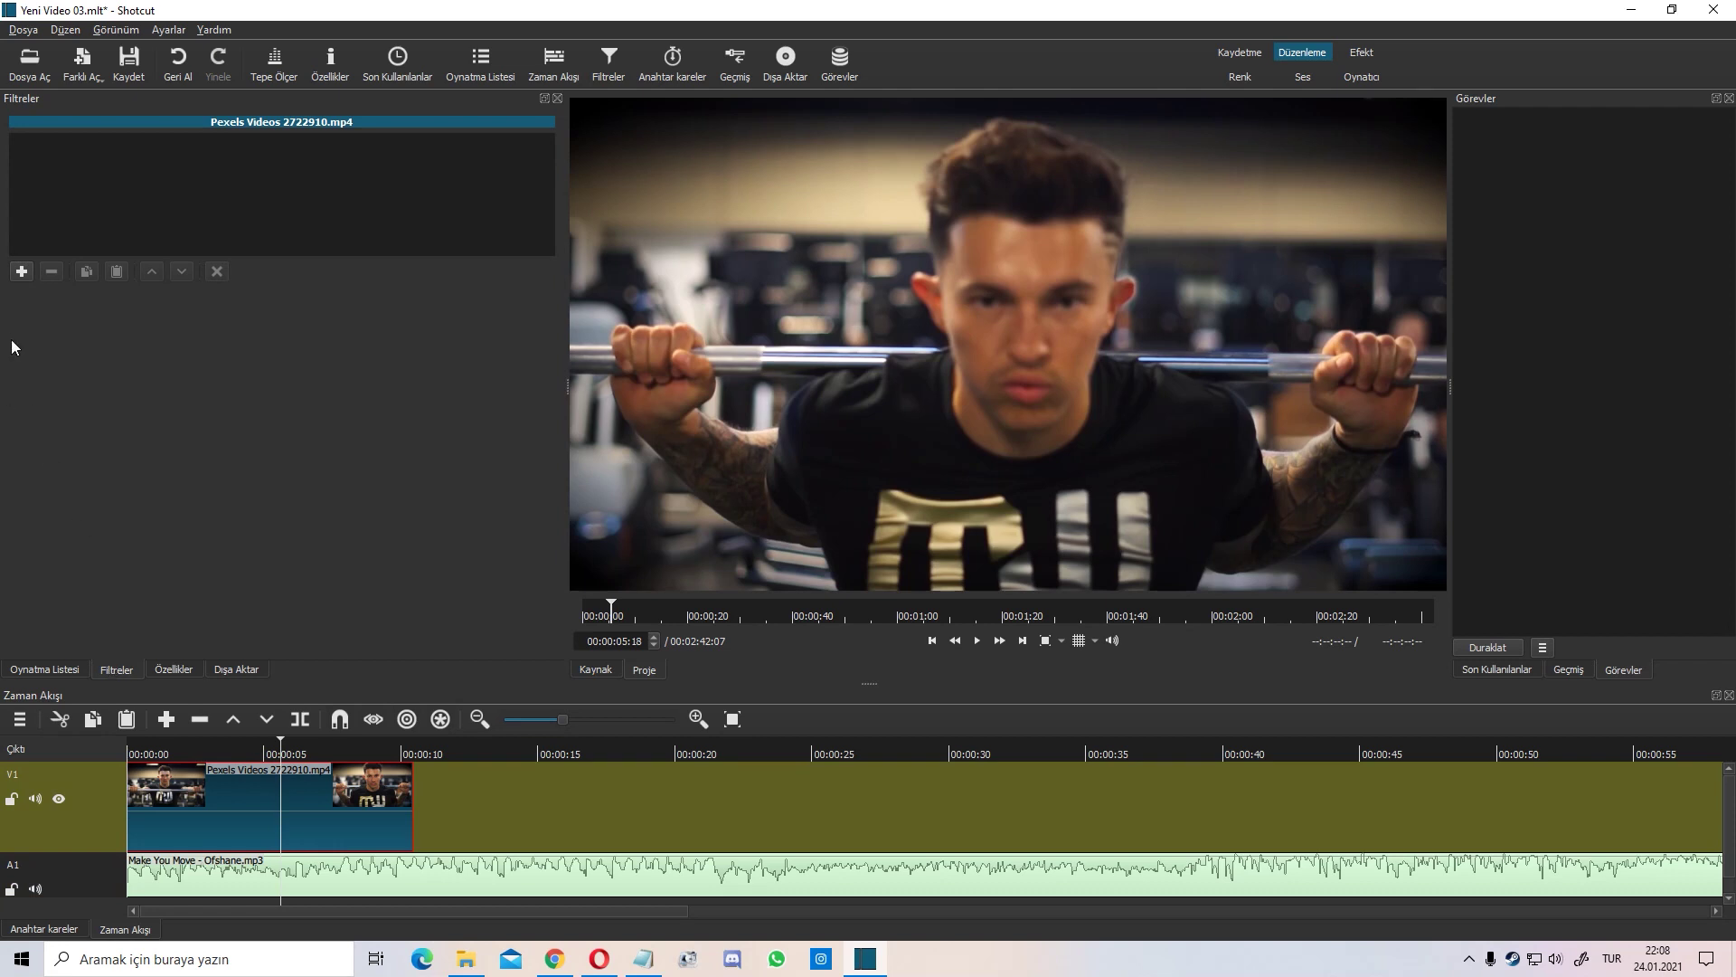
left_click(23, 277)
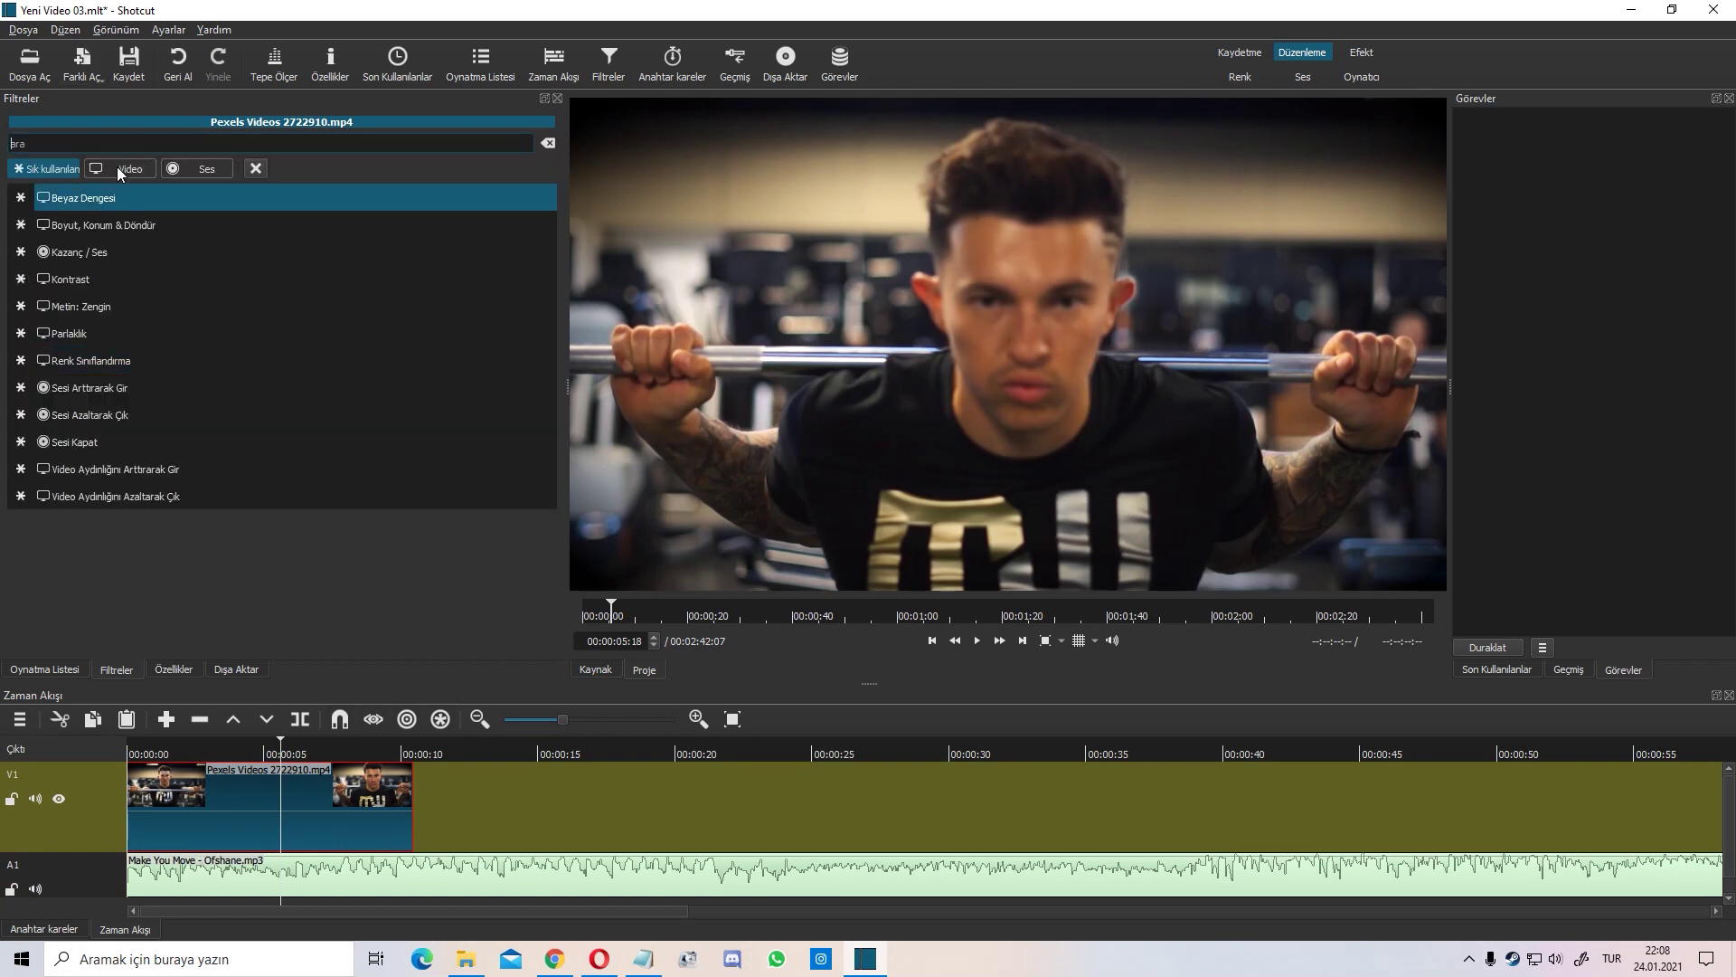
left_click(127, 170)
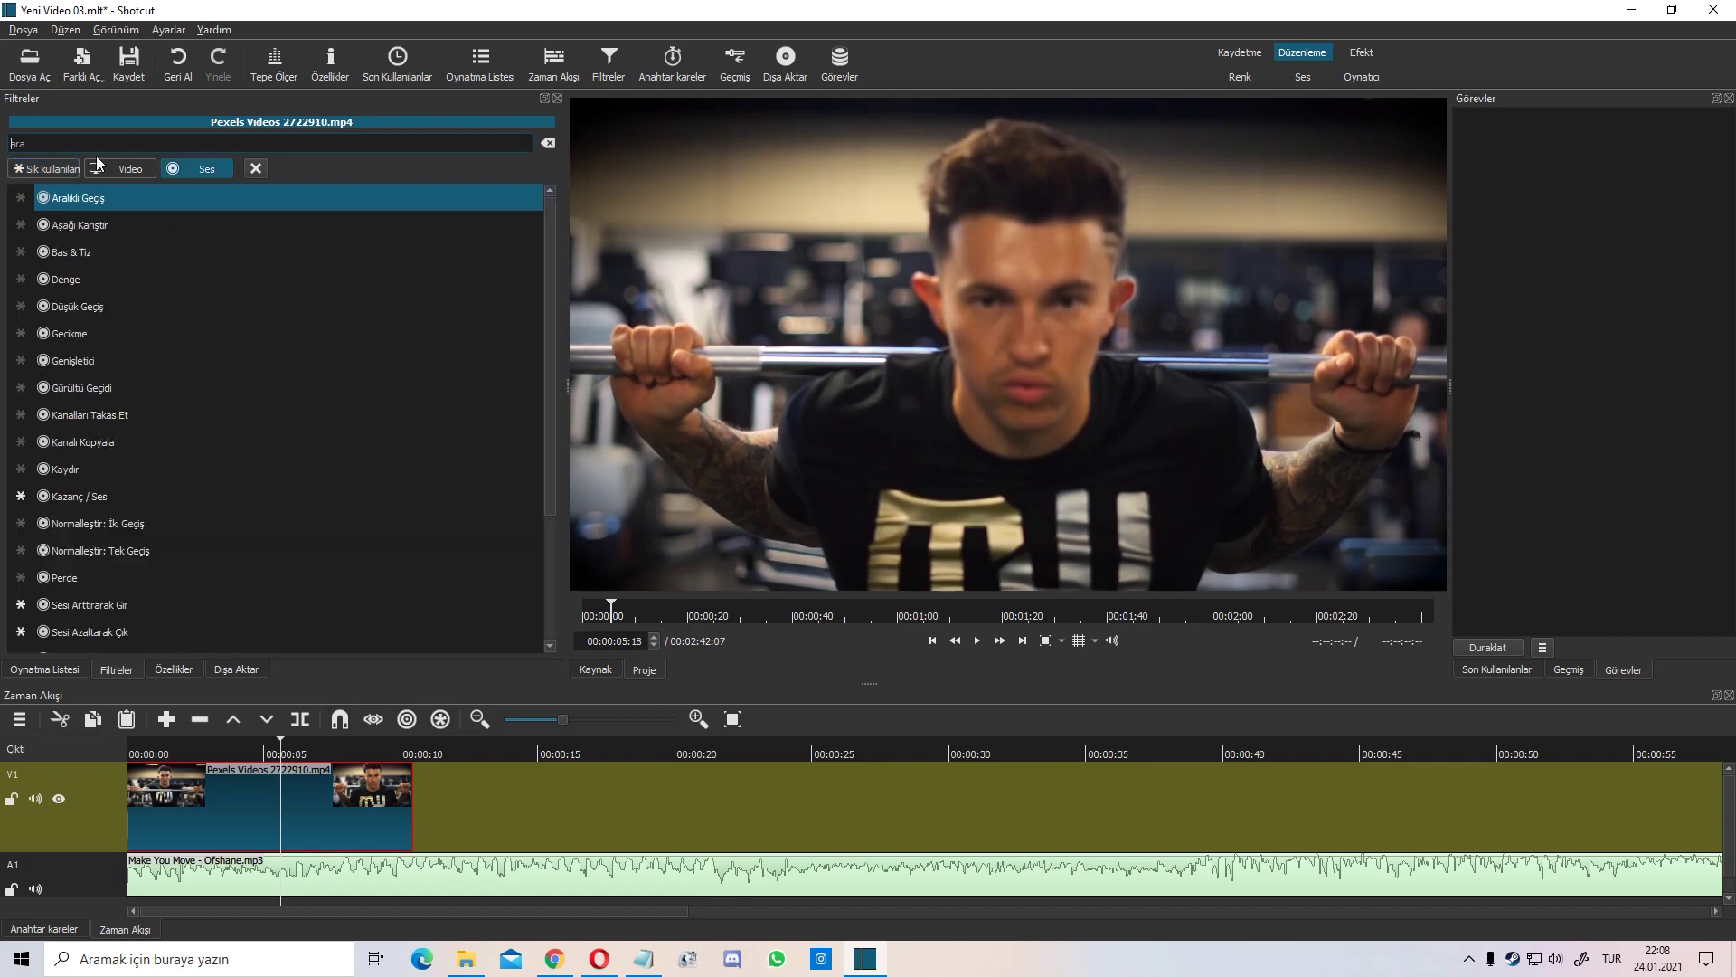
left_click(36, 170)
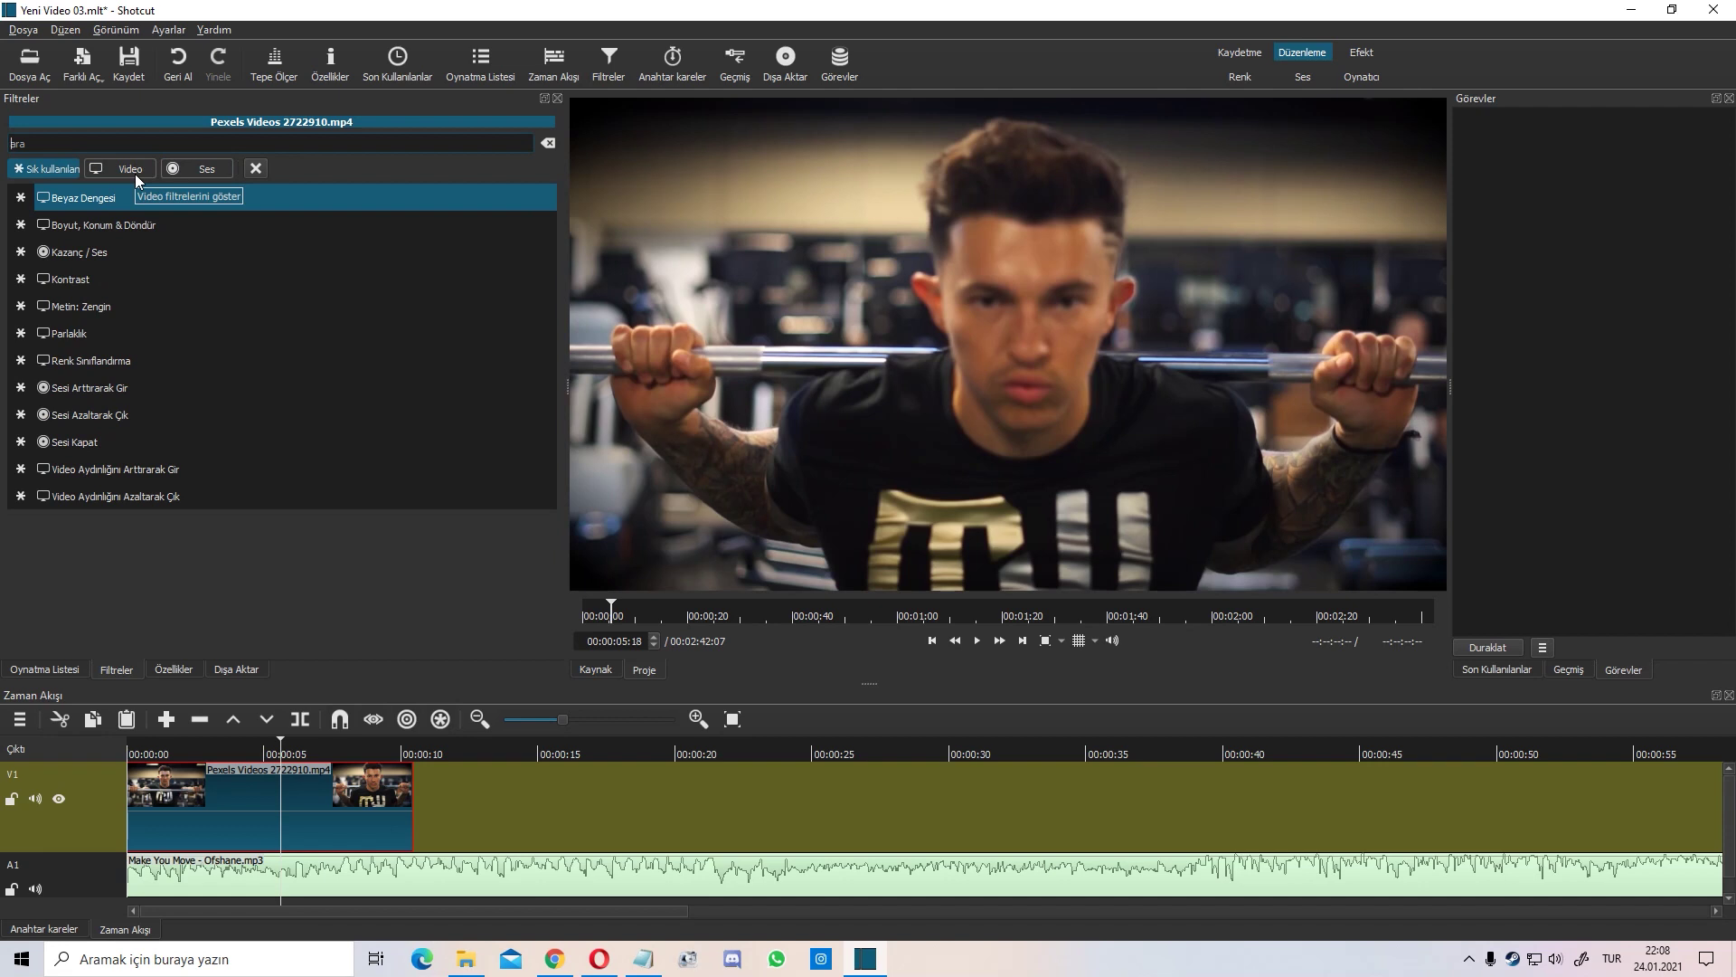
left_click(214, 474)
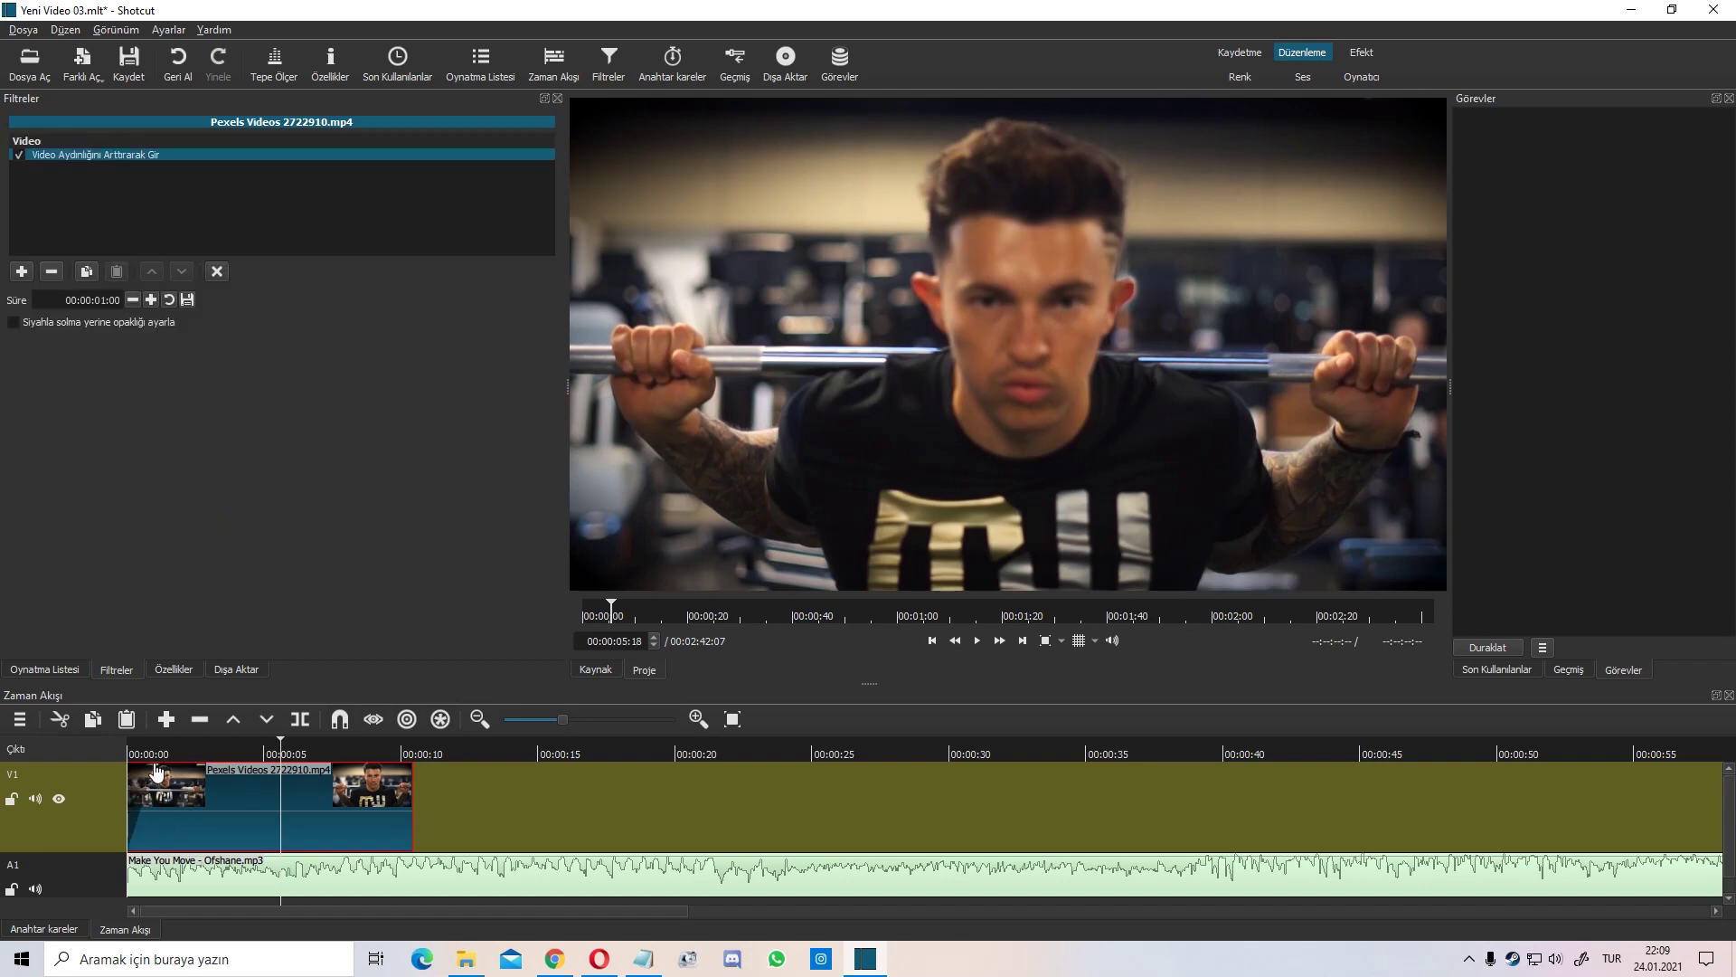
mouse_move(156, 770)
left_mouse_down()
mouse_move(276, 755)
mouse_move(138, 758)
left_mouse_up()
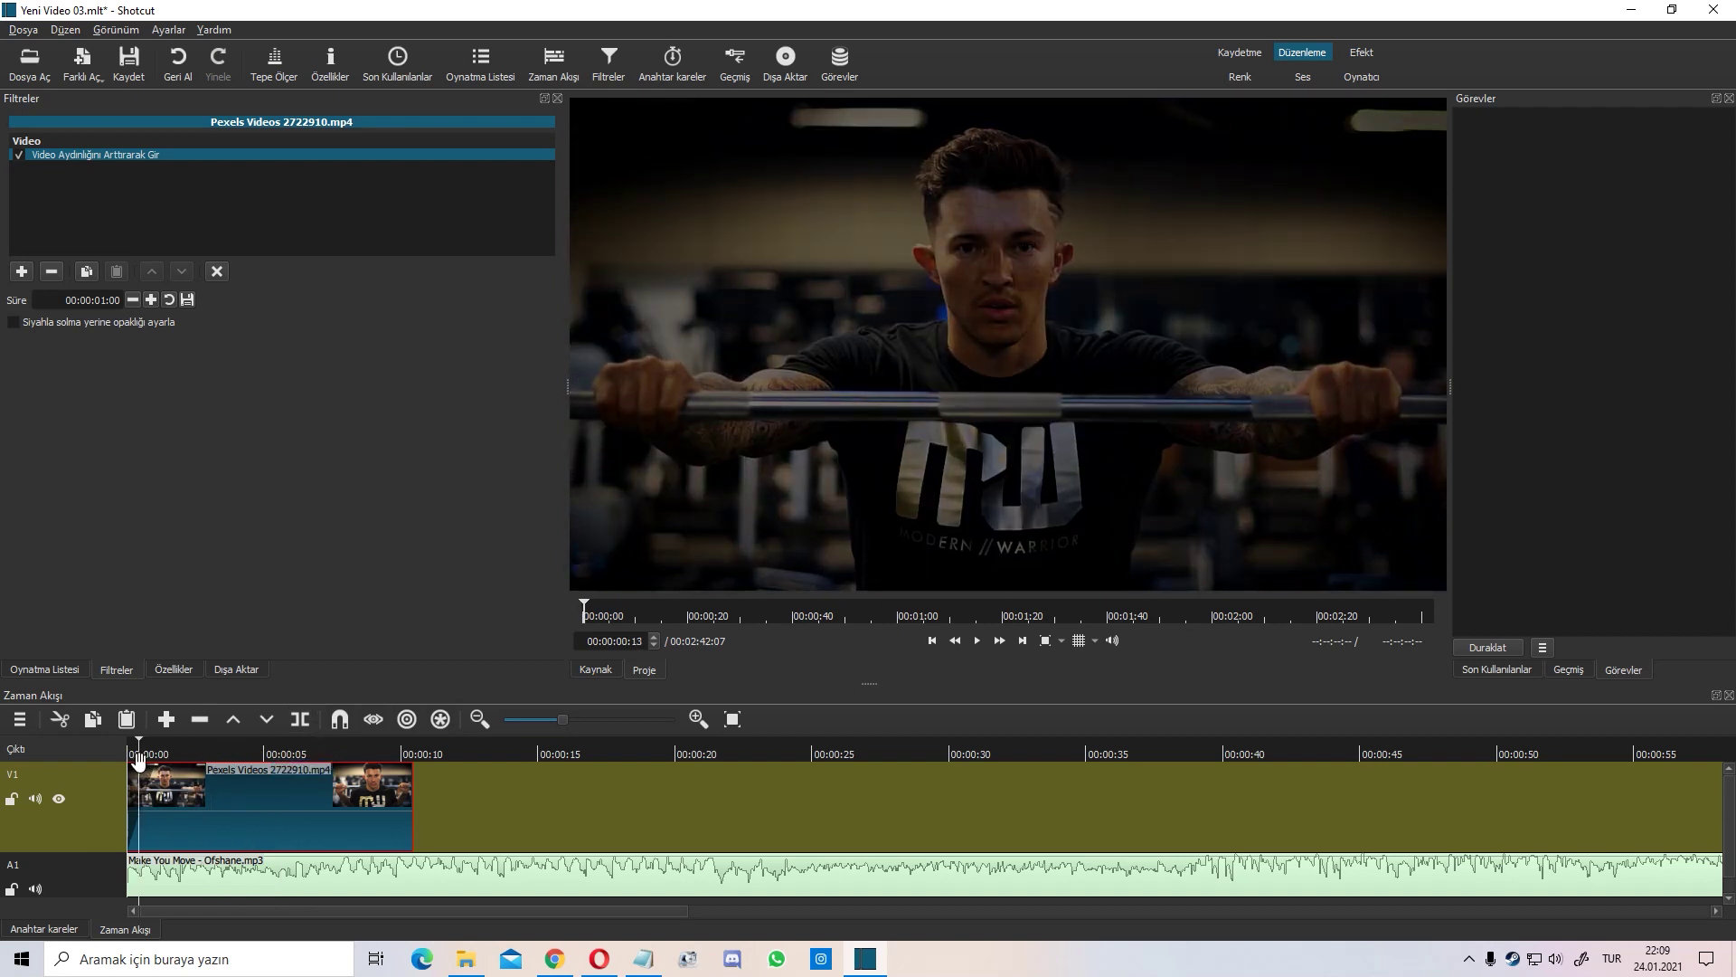
left_click_drag(162, 772, 211, 787)
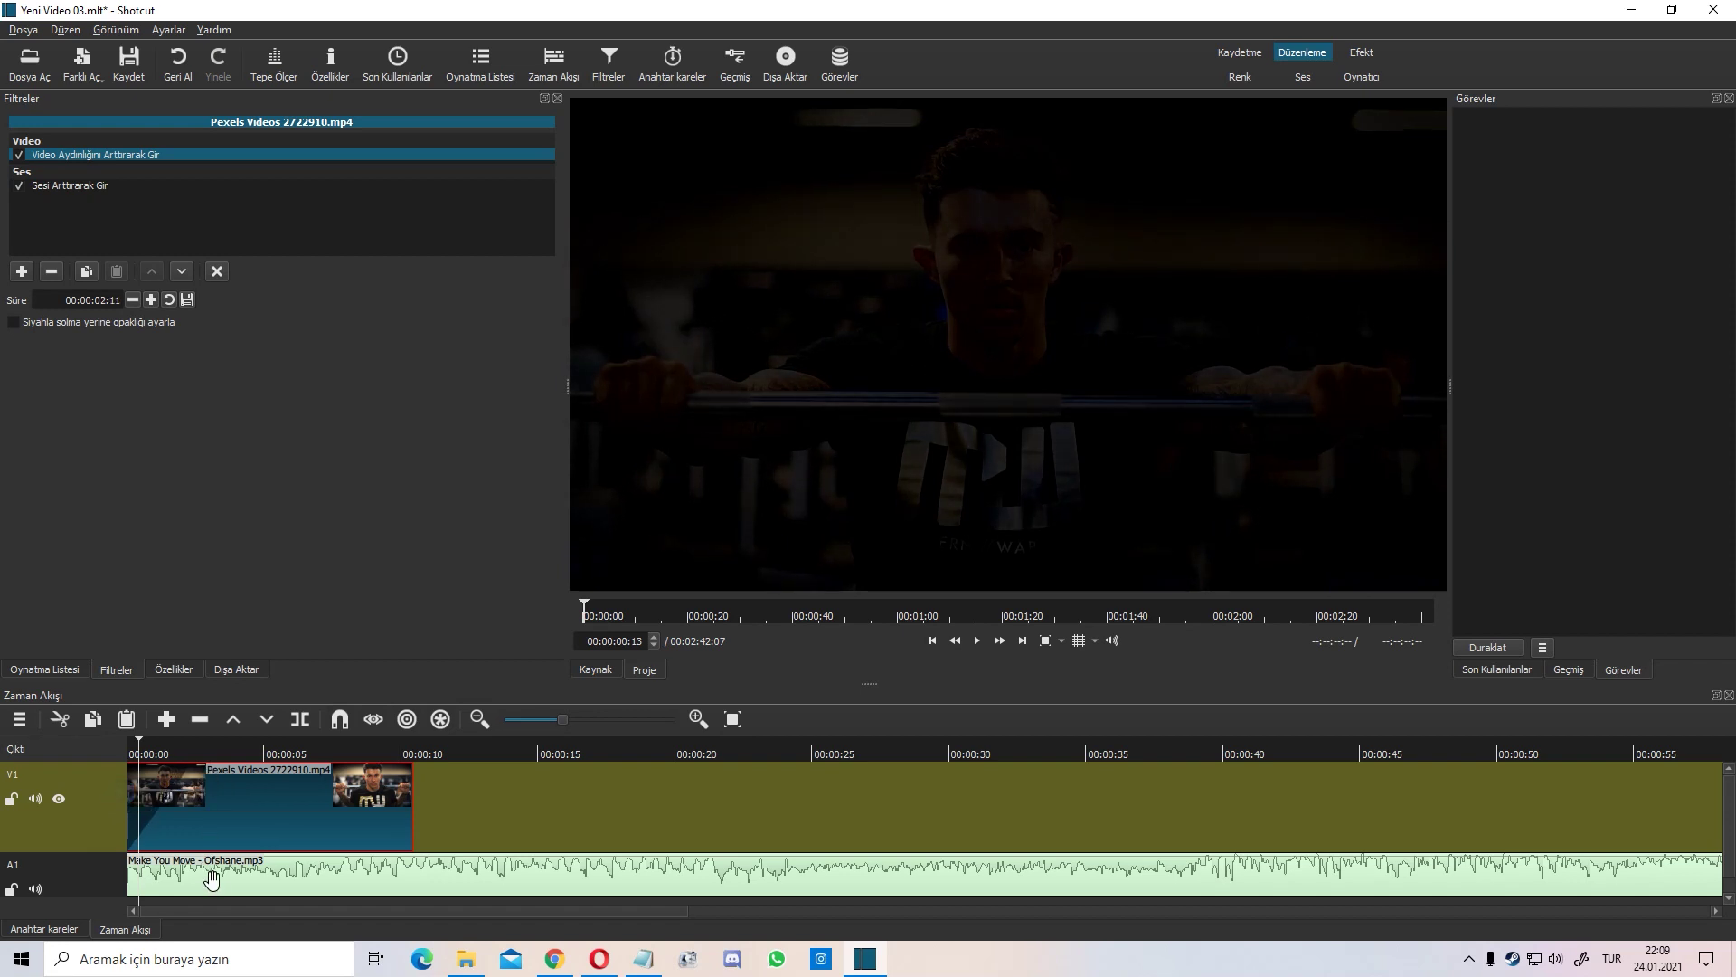
Apply the Sesi Arttırarak Gir filter to the music clip and lengthen its fade-in to 00:00:02:17
left_click(211, 877)
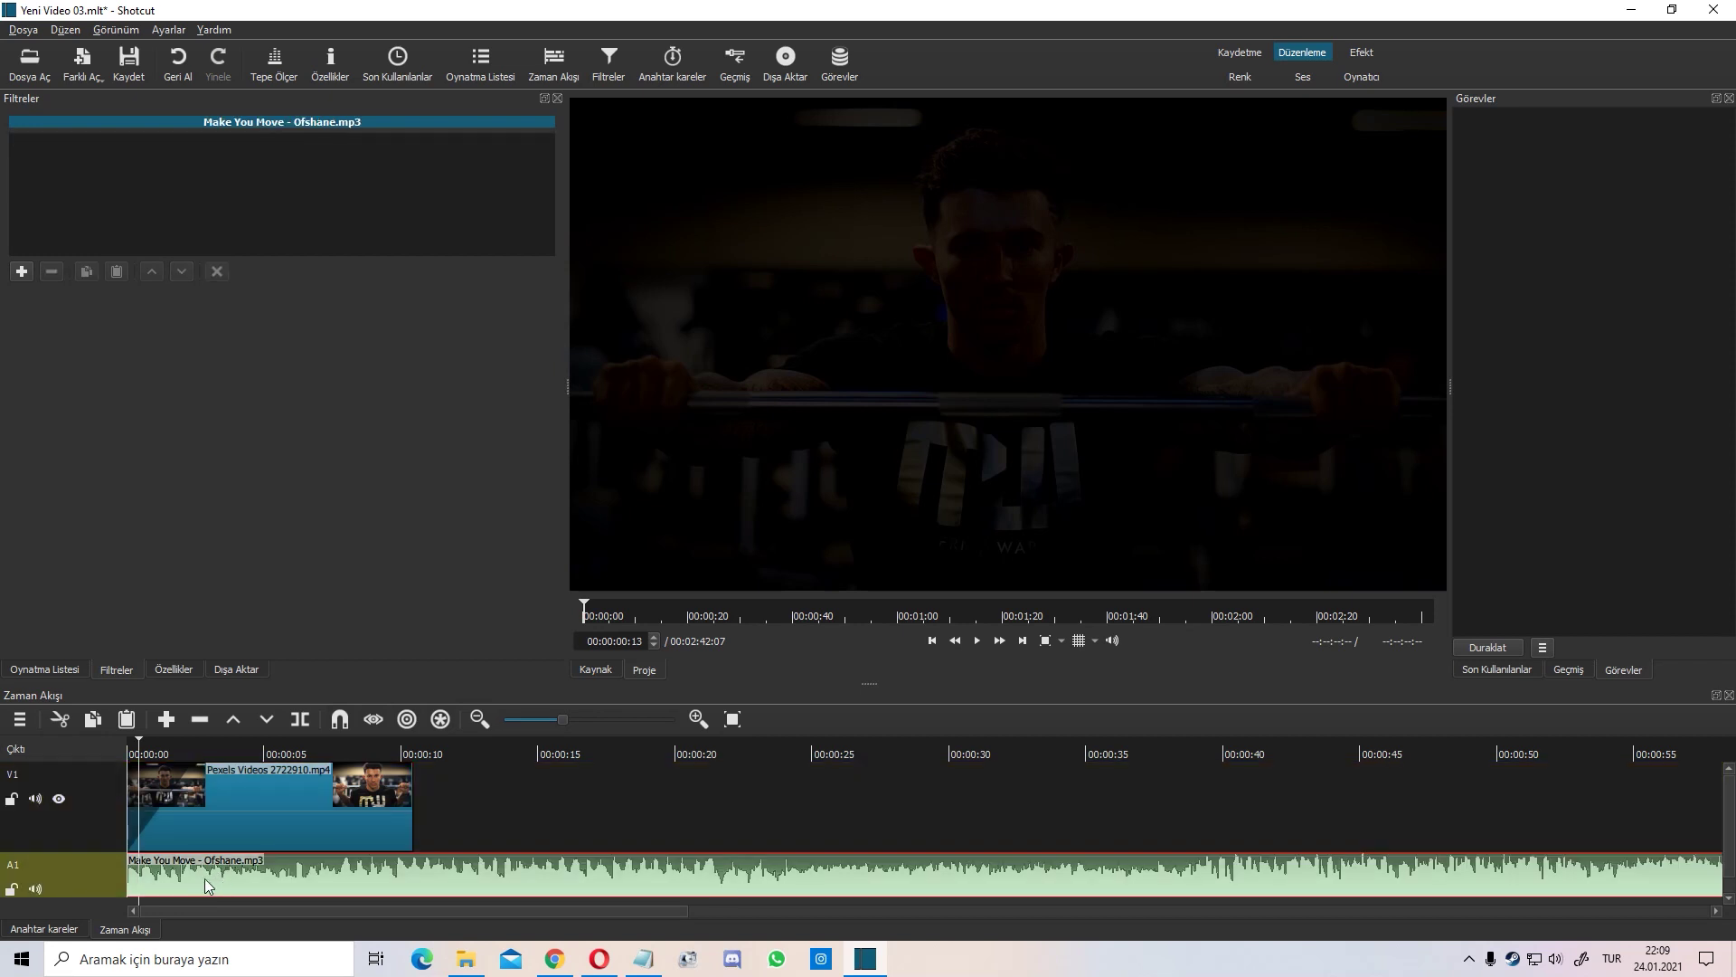
left_click(22, 272)
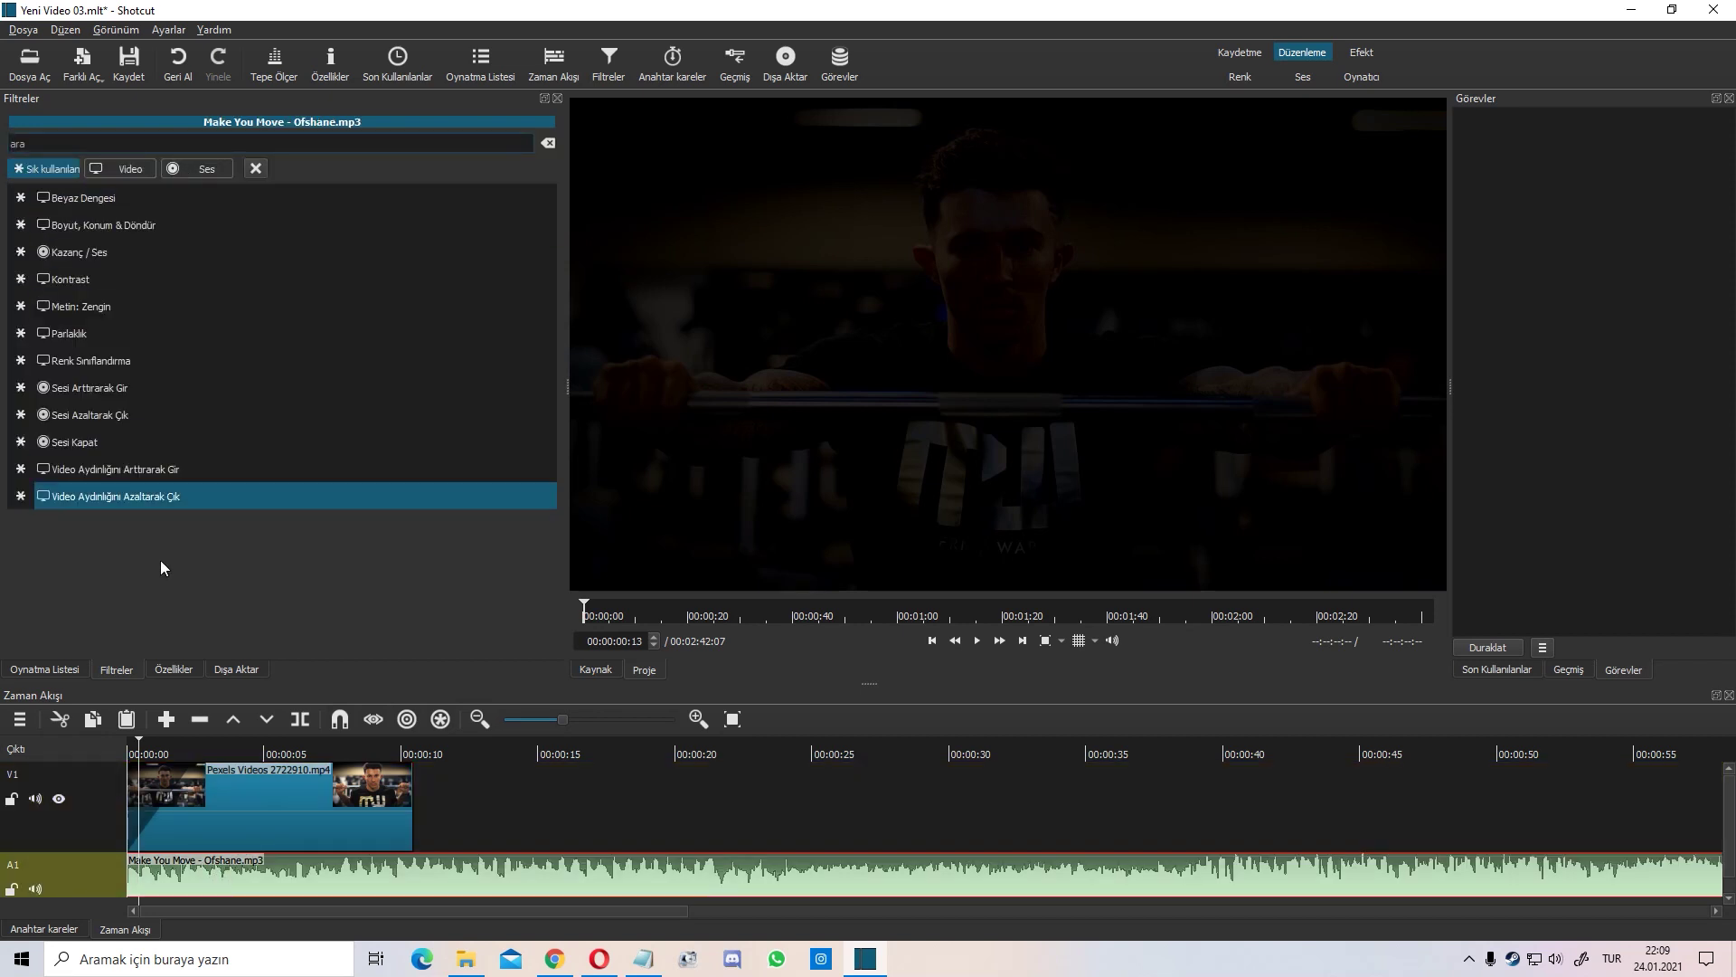
left_click(209, 168)
left_click(50, 172)
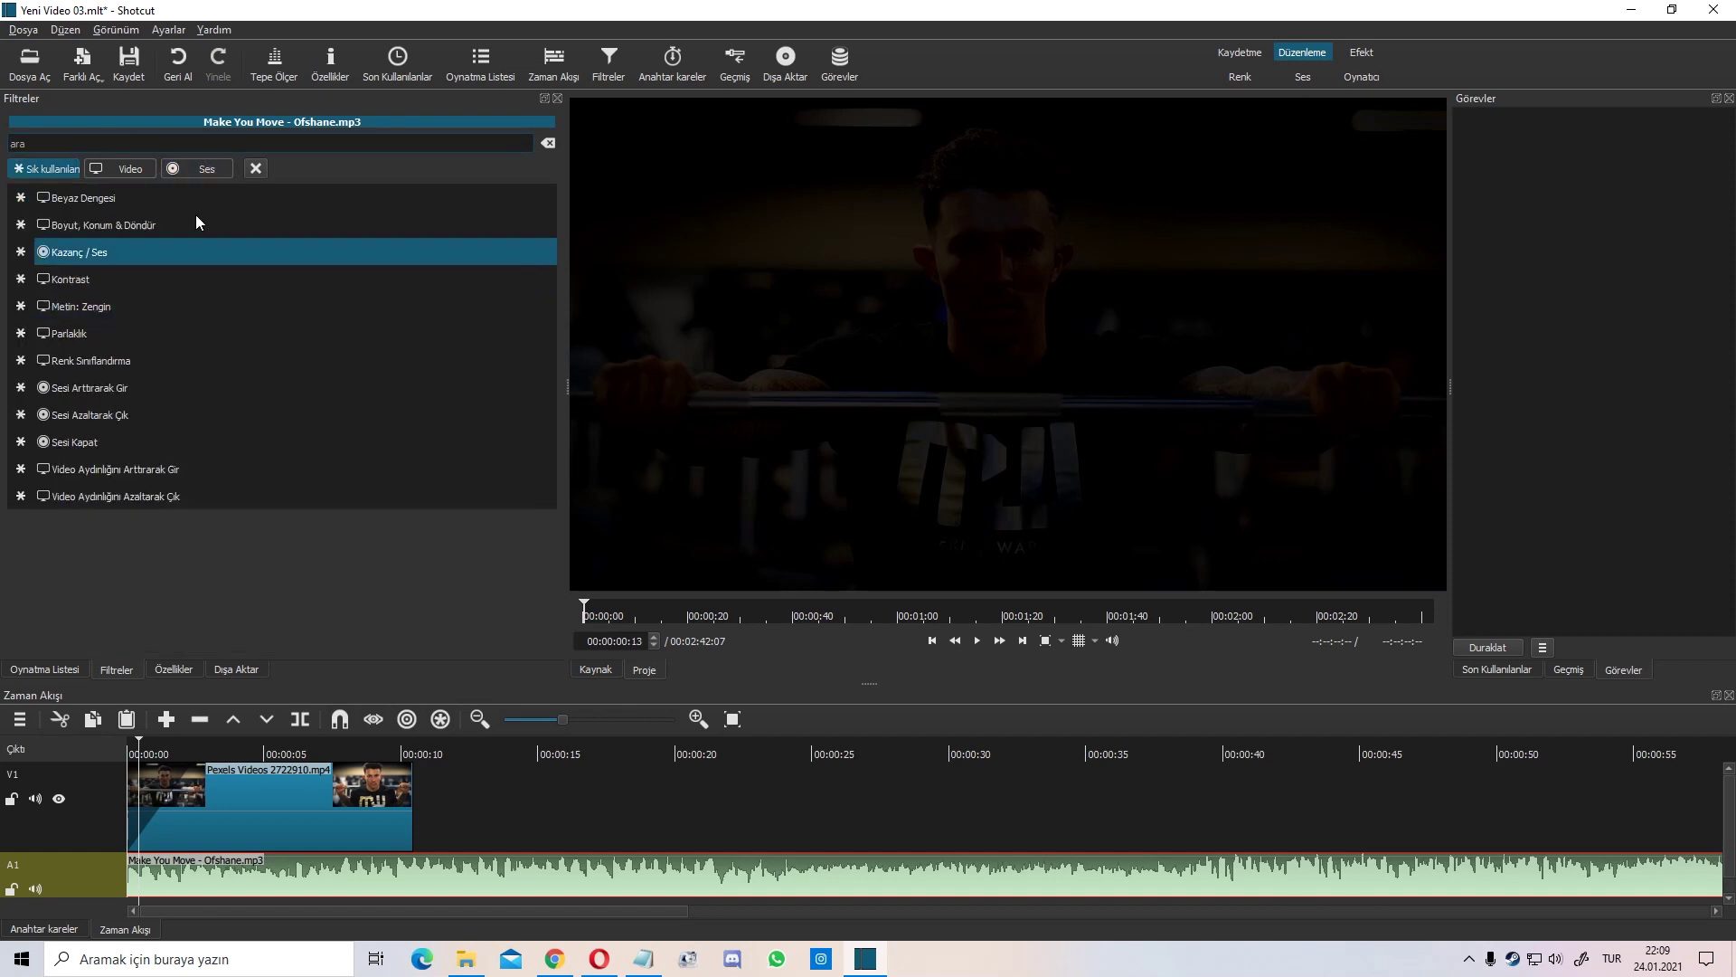
left_click(144, 398)
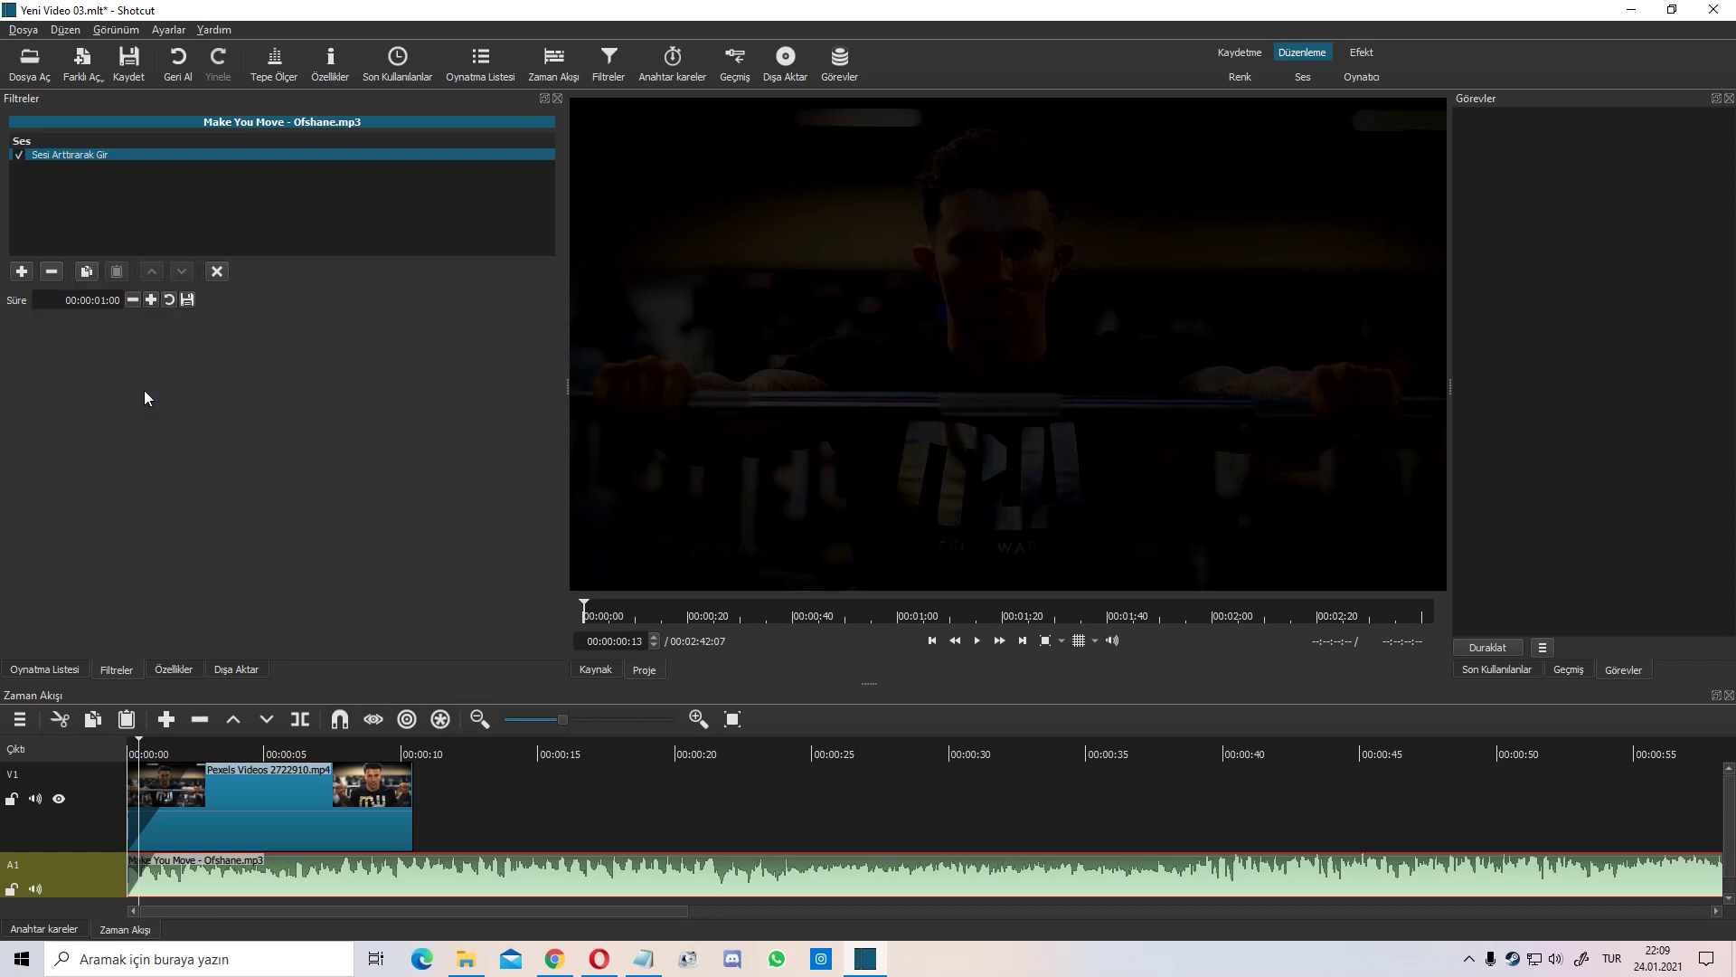
left_click_drag(150, 851, 220, 877)
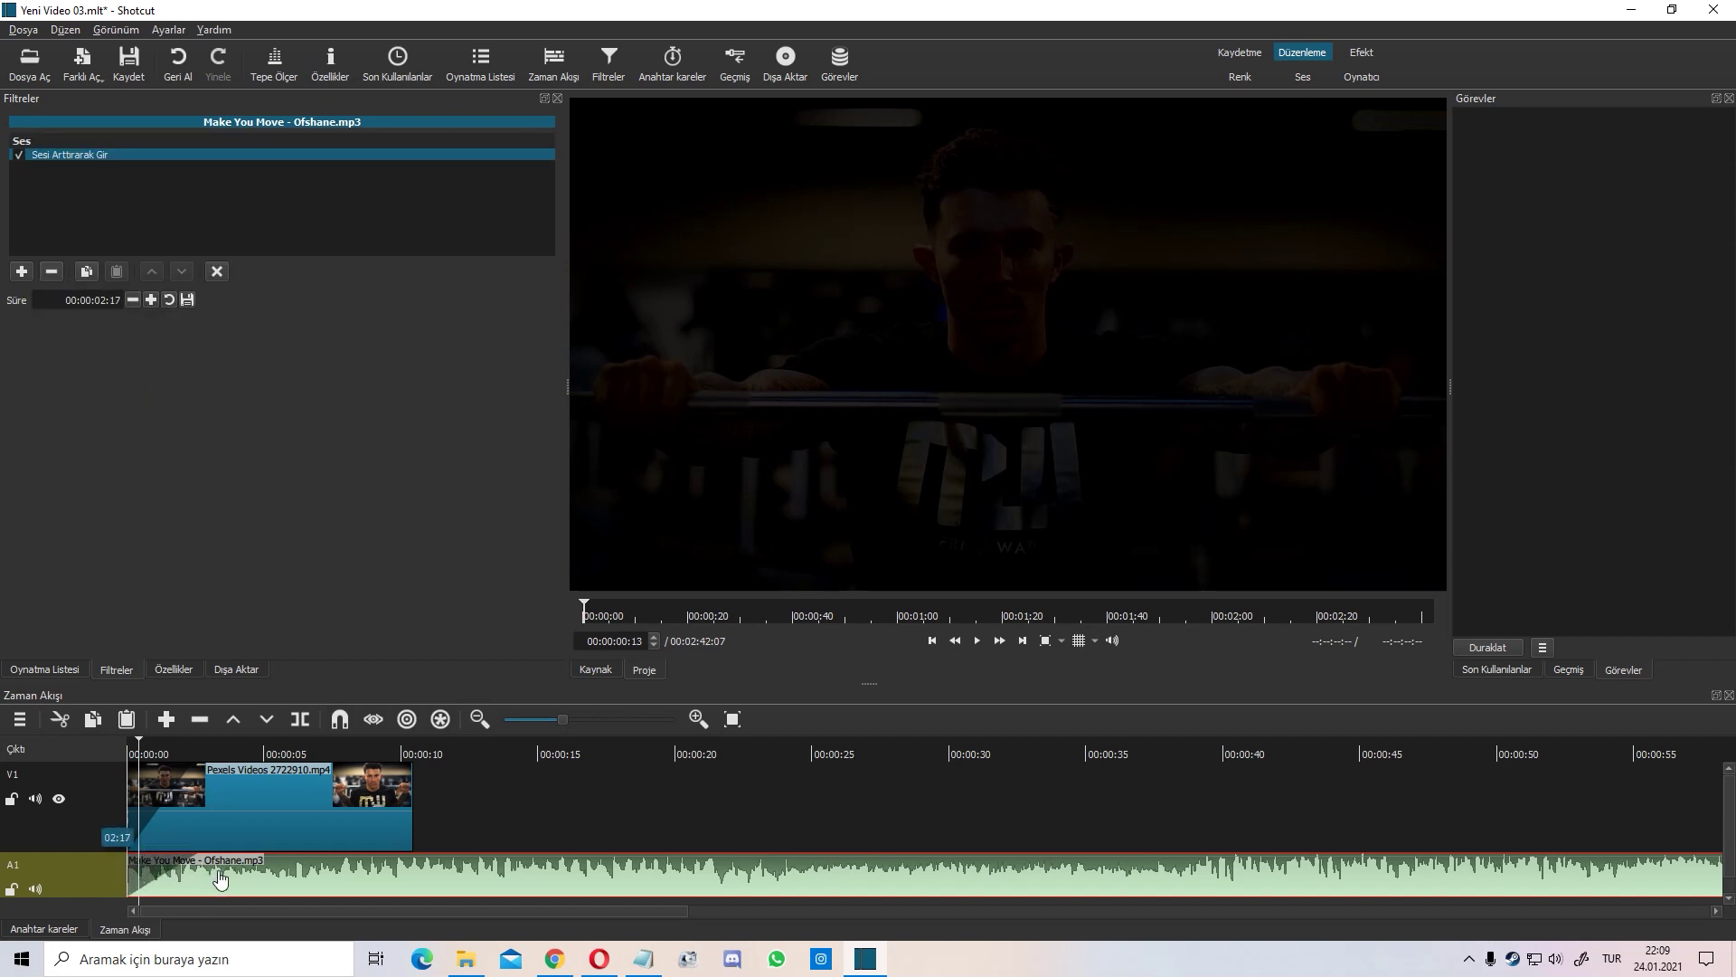
Play the project from the beginning to check the video and music fade-ins
left_click(129, 748)
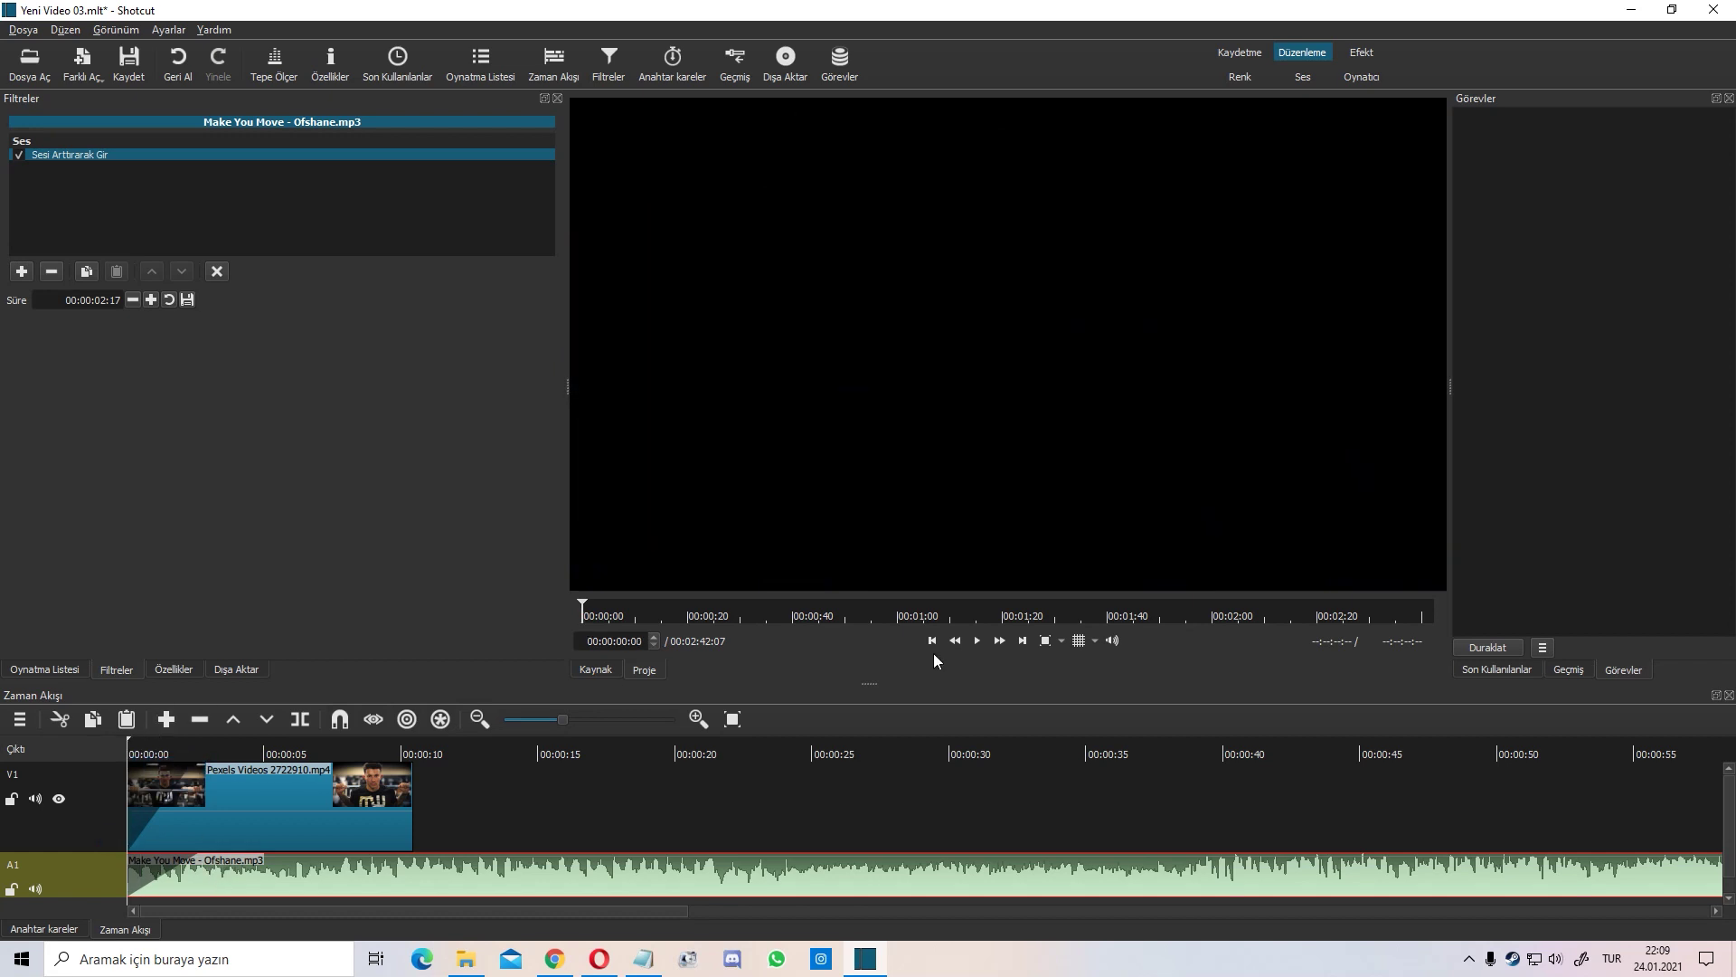
left_click(979, 638)
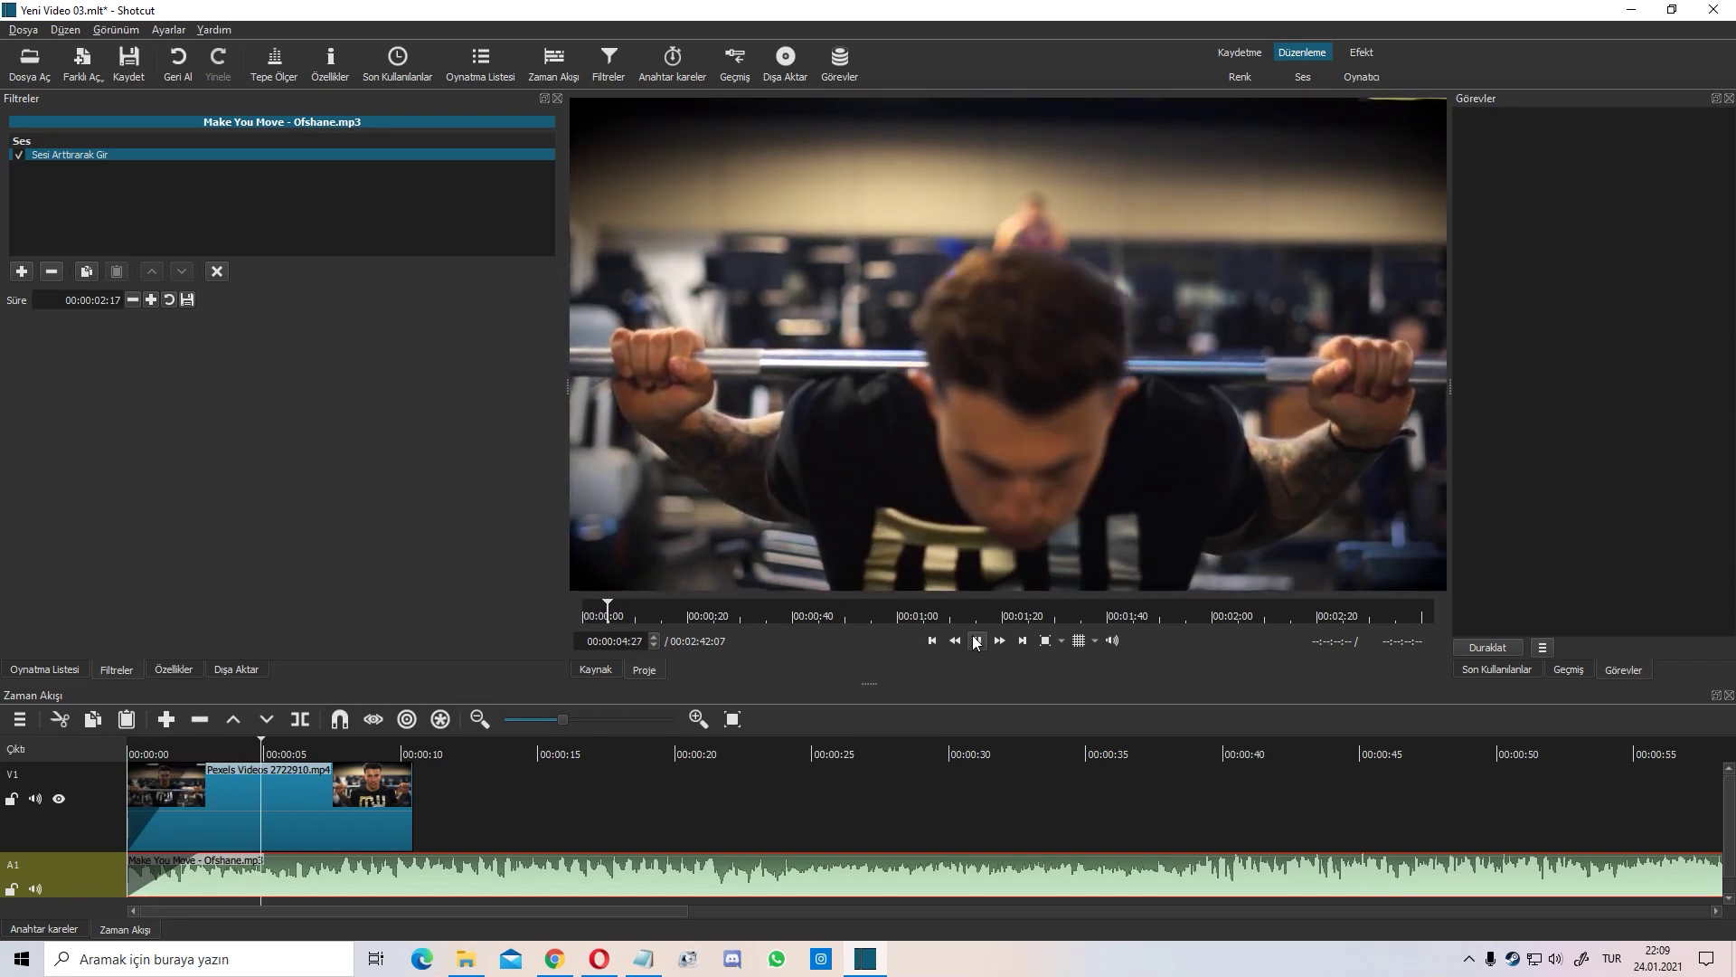
left_click(976, 640)
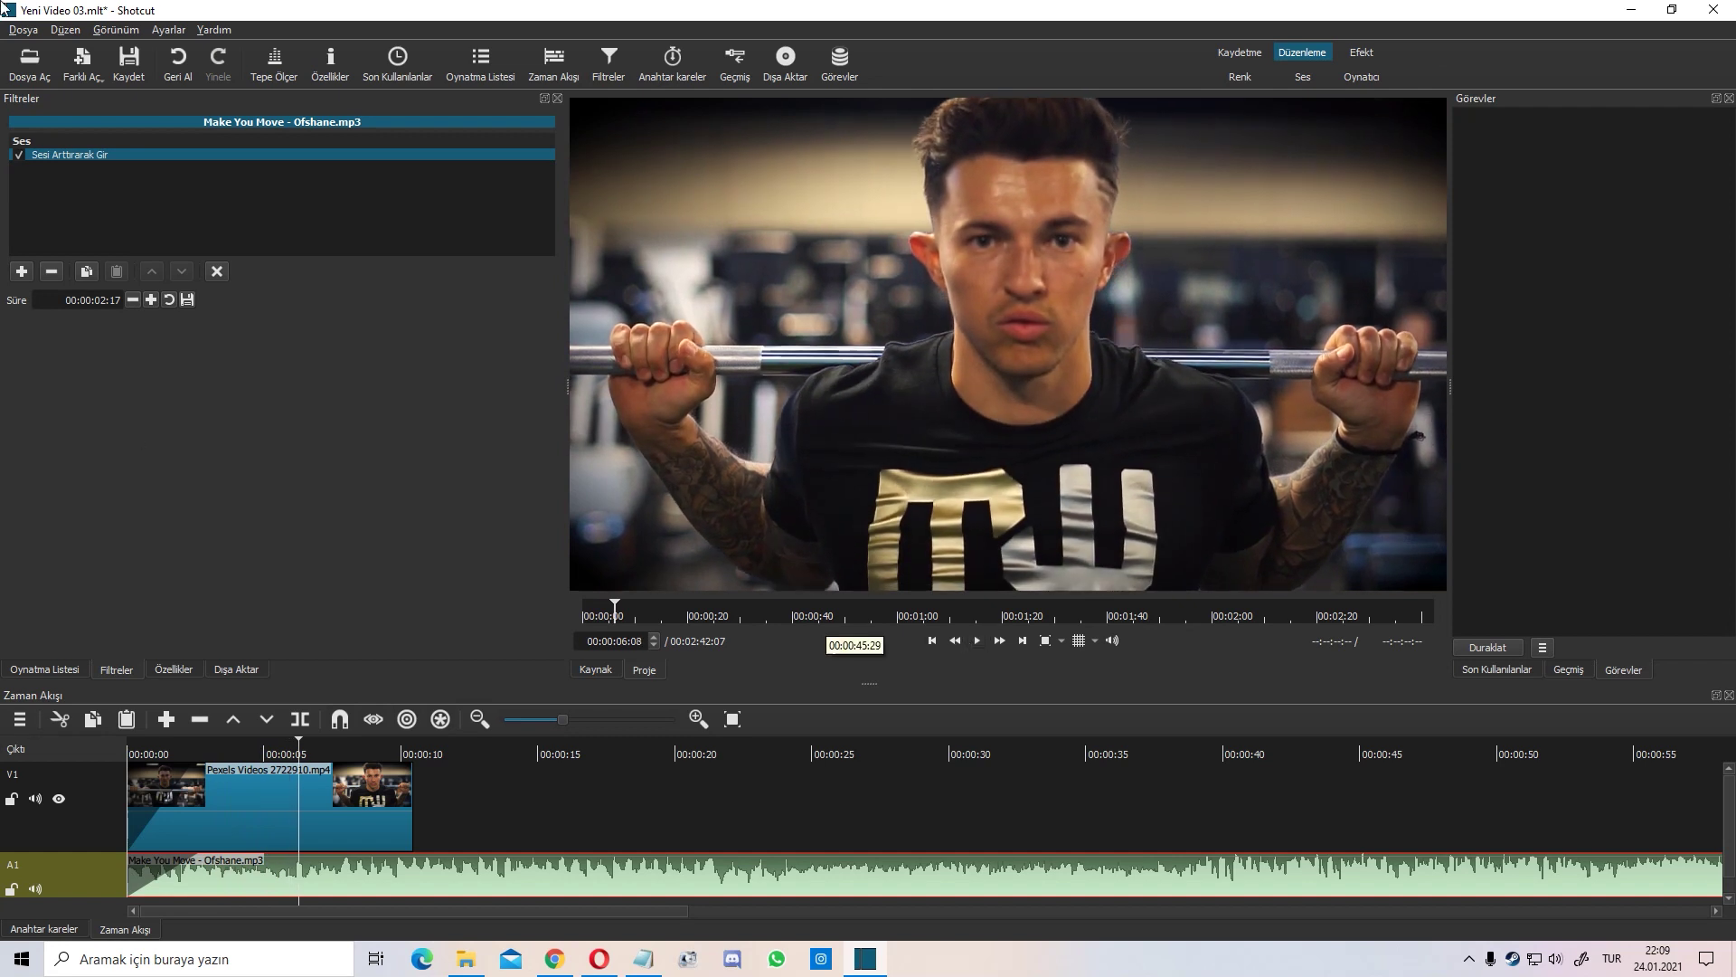
Apply the Sesi Azaltarak Çık filter to the music clip and trim the clip's end to match the video clip's end
left_click(30, 276)
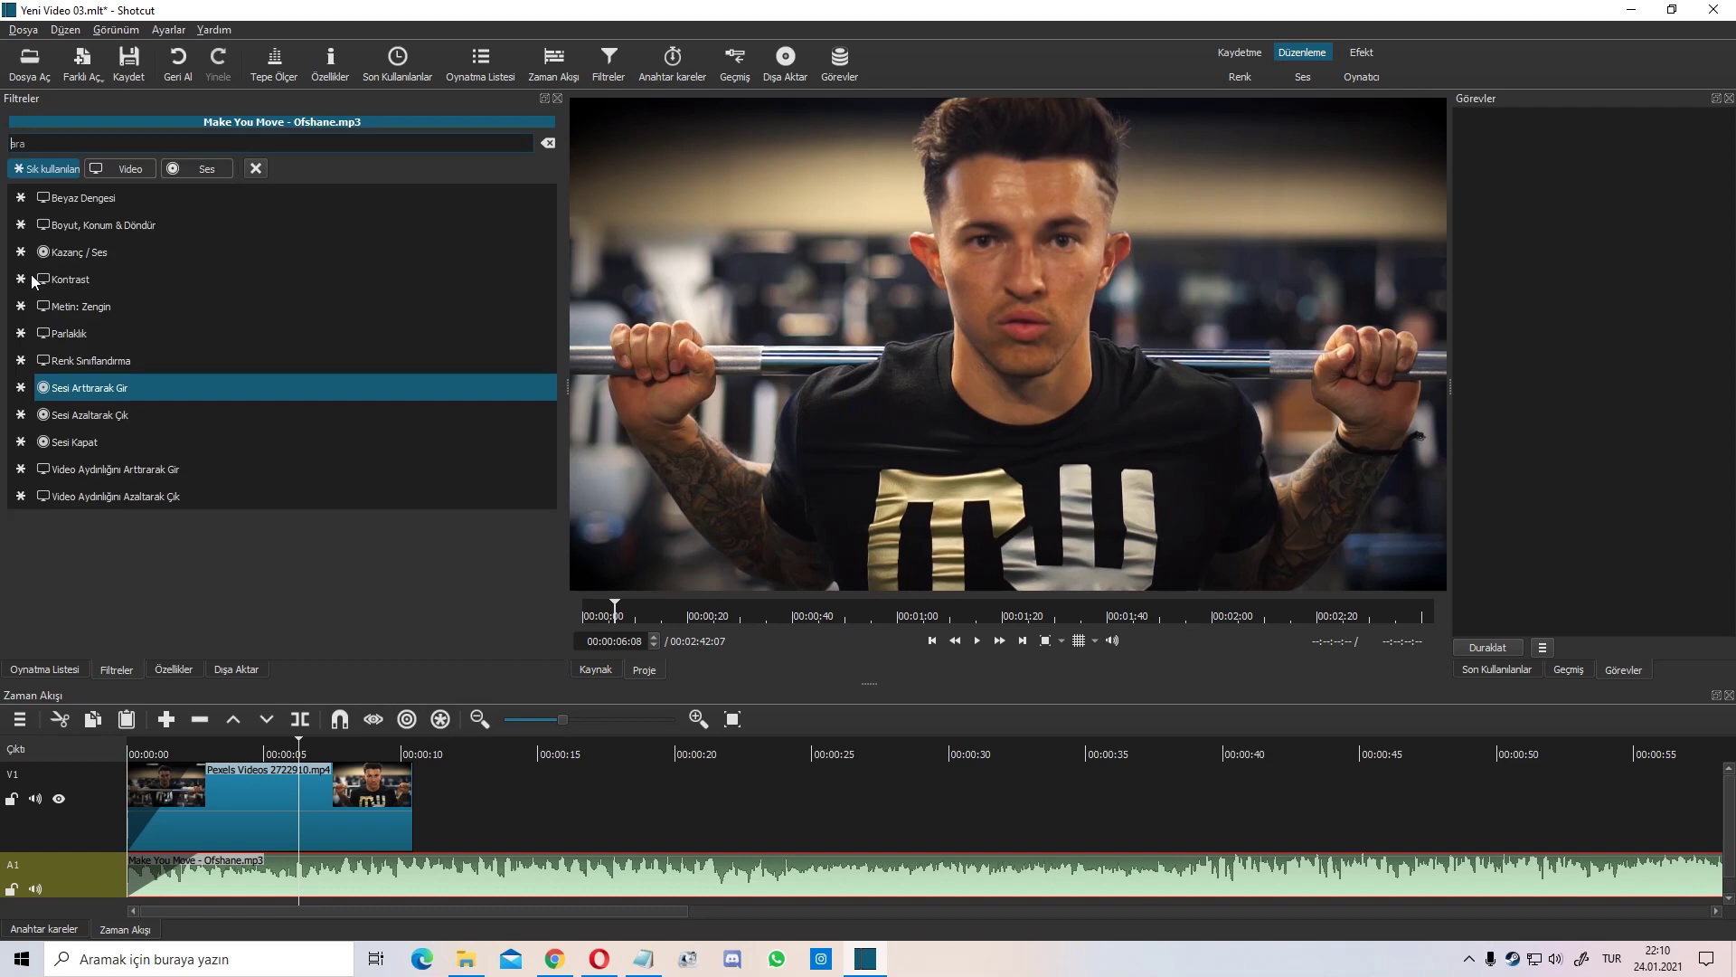
left_click(174, 422)
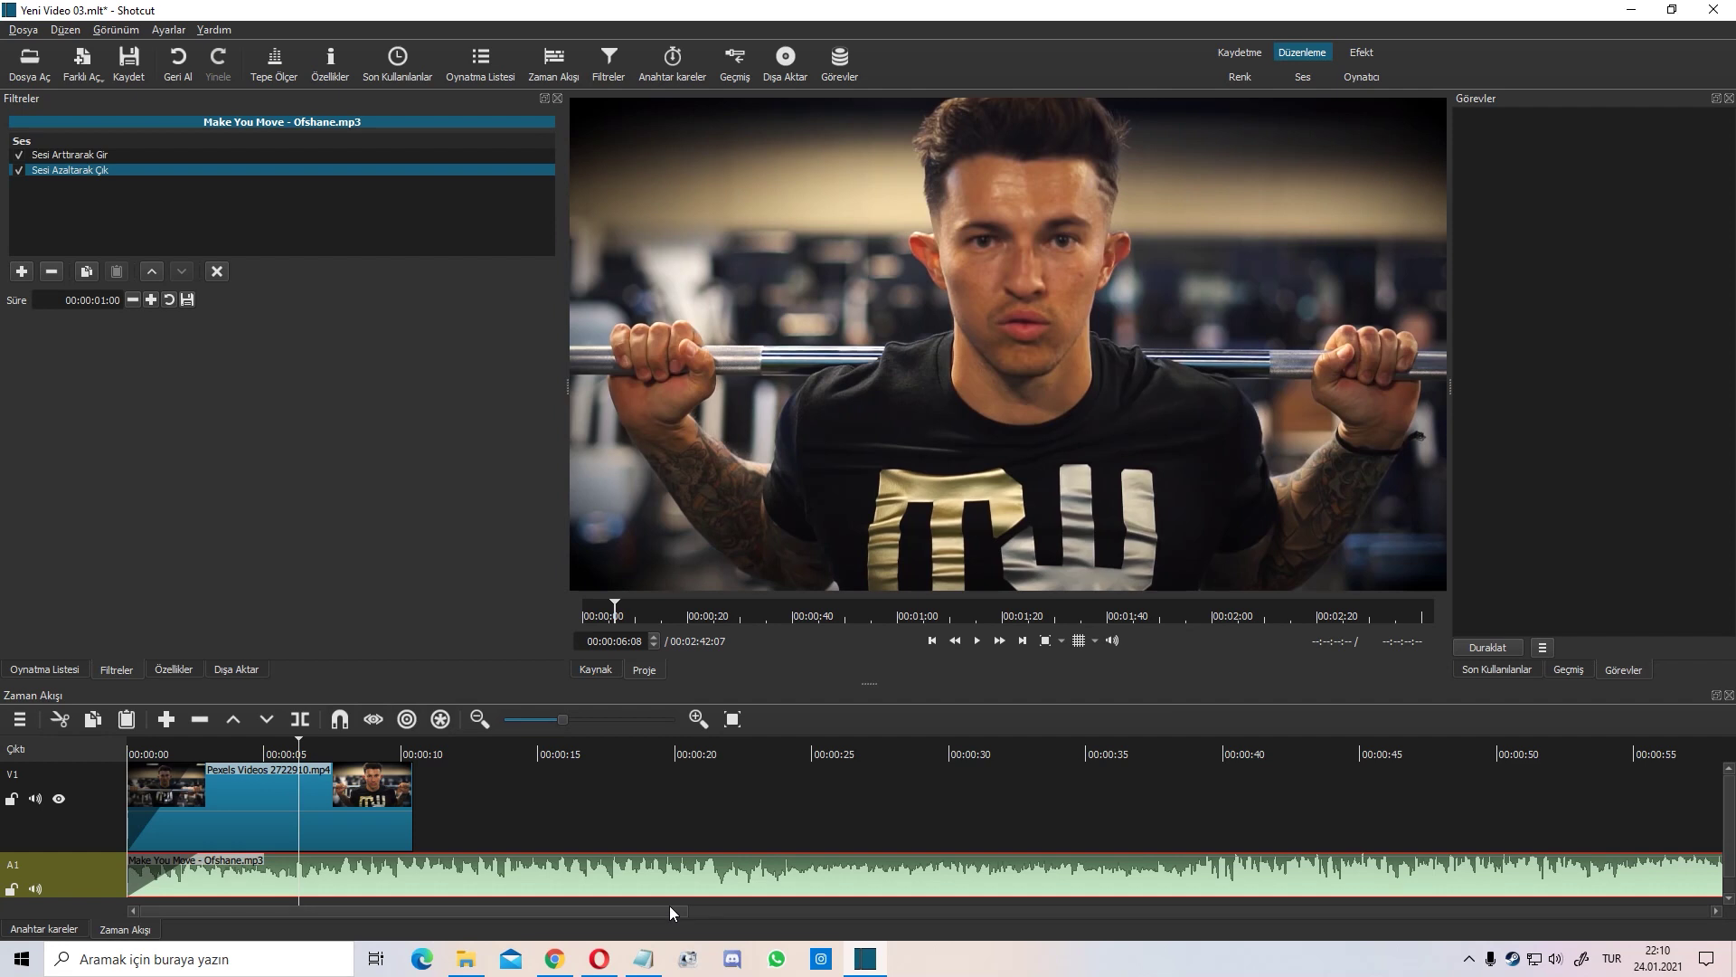
left_click_drag(669, 912, 1684, 922)
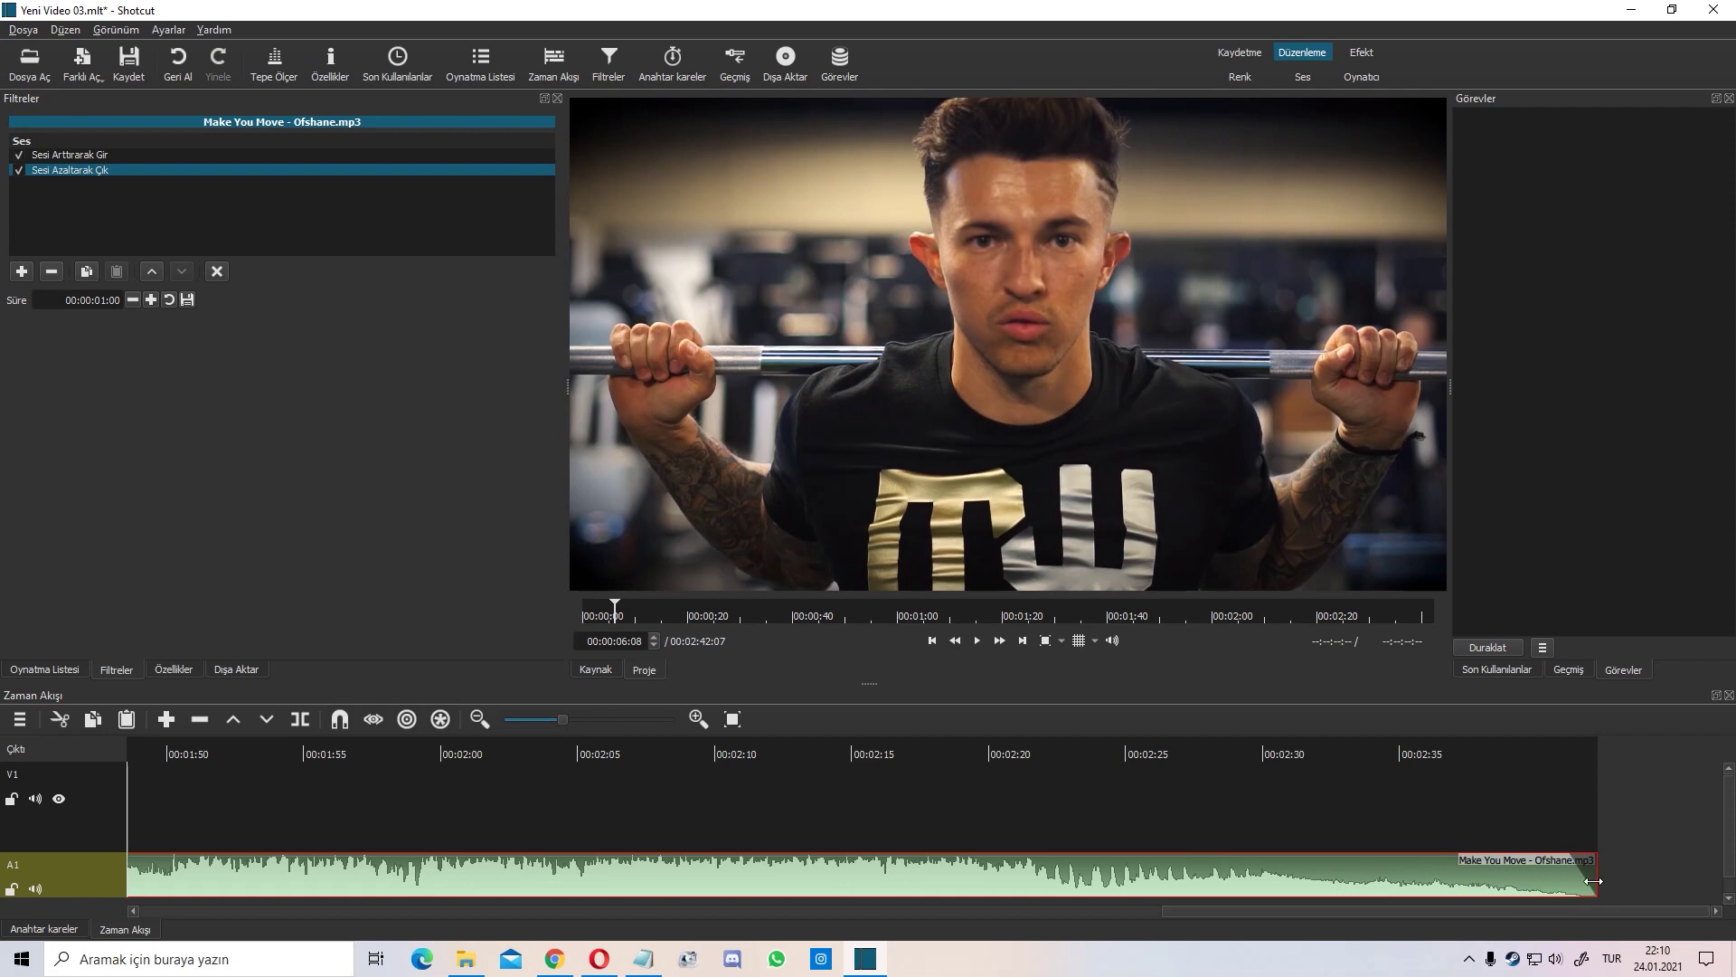
left_click_drag(1594, 881, 412, 909)
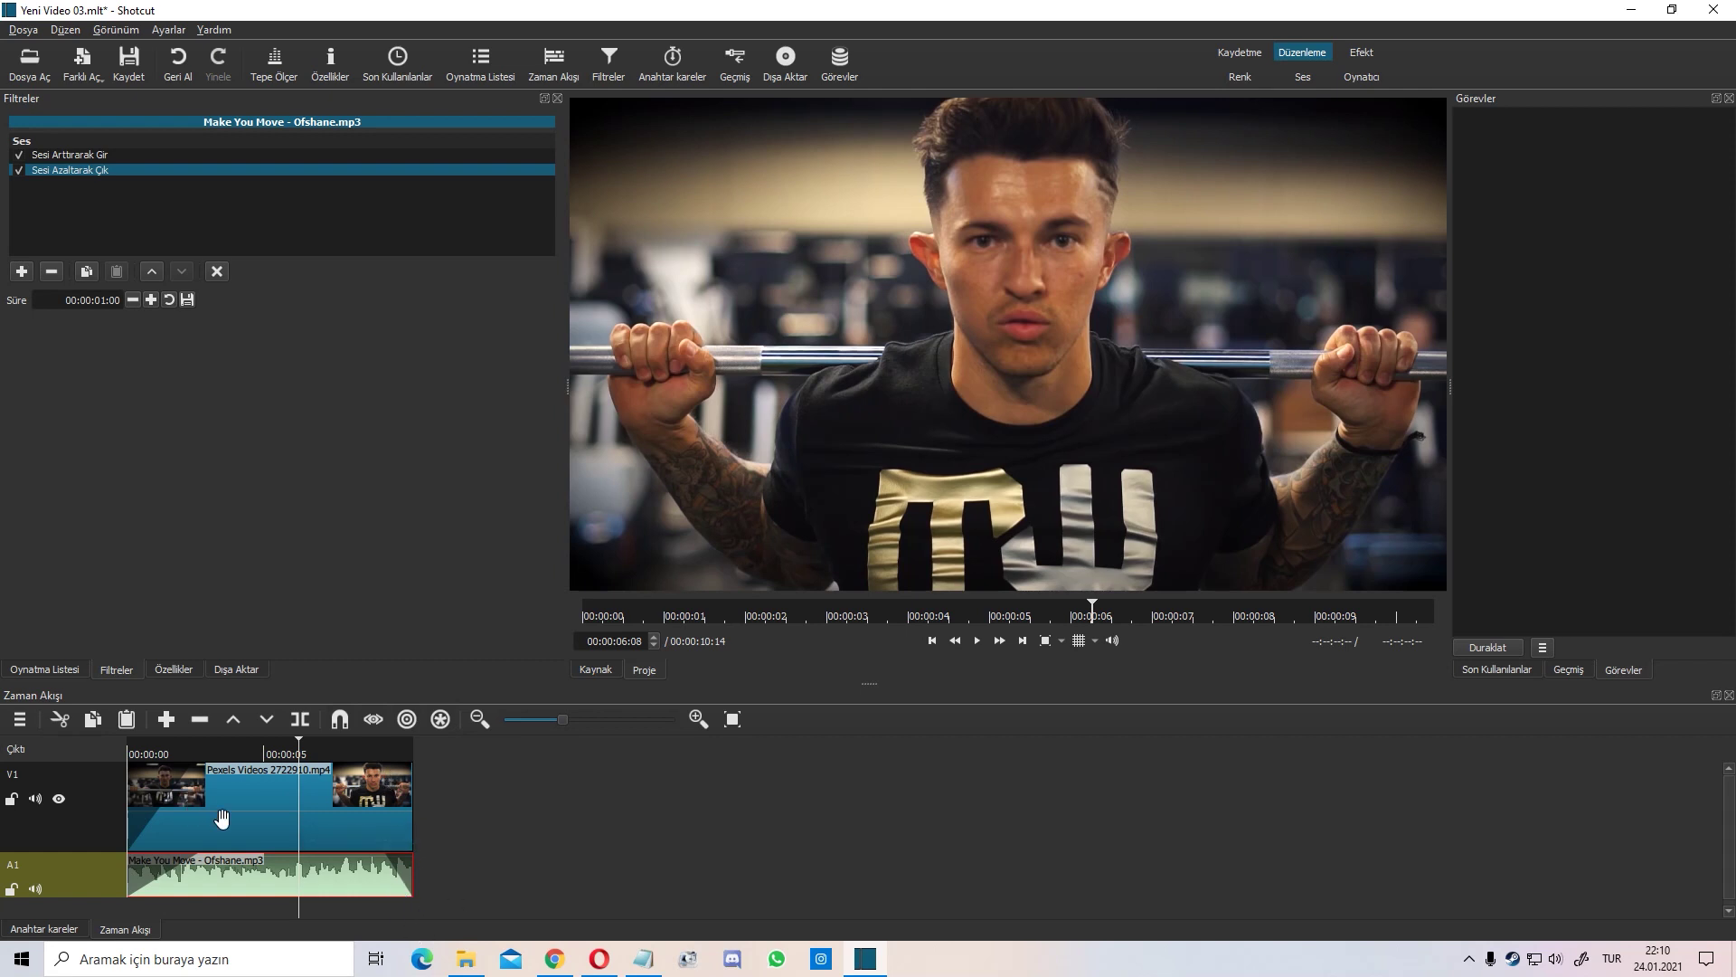
Apply Video Aydınlığını Azaltarak Çık to the video clip and lengthen both clips' fade-outs, the video's to 00:00:02:19
left_click(285, 820)
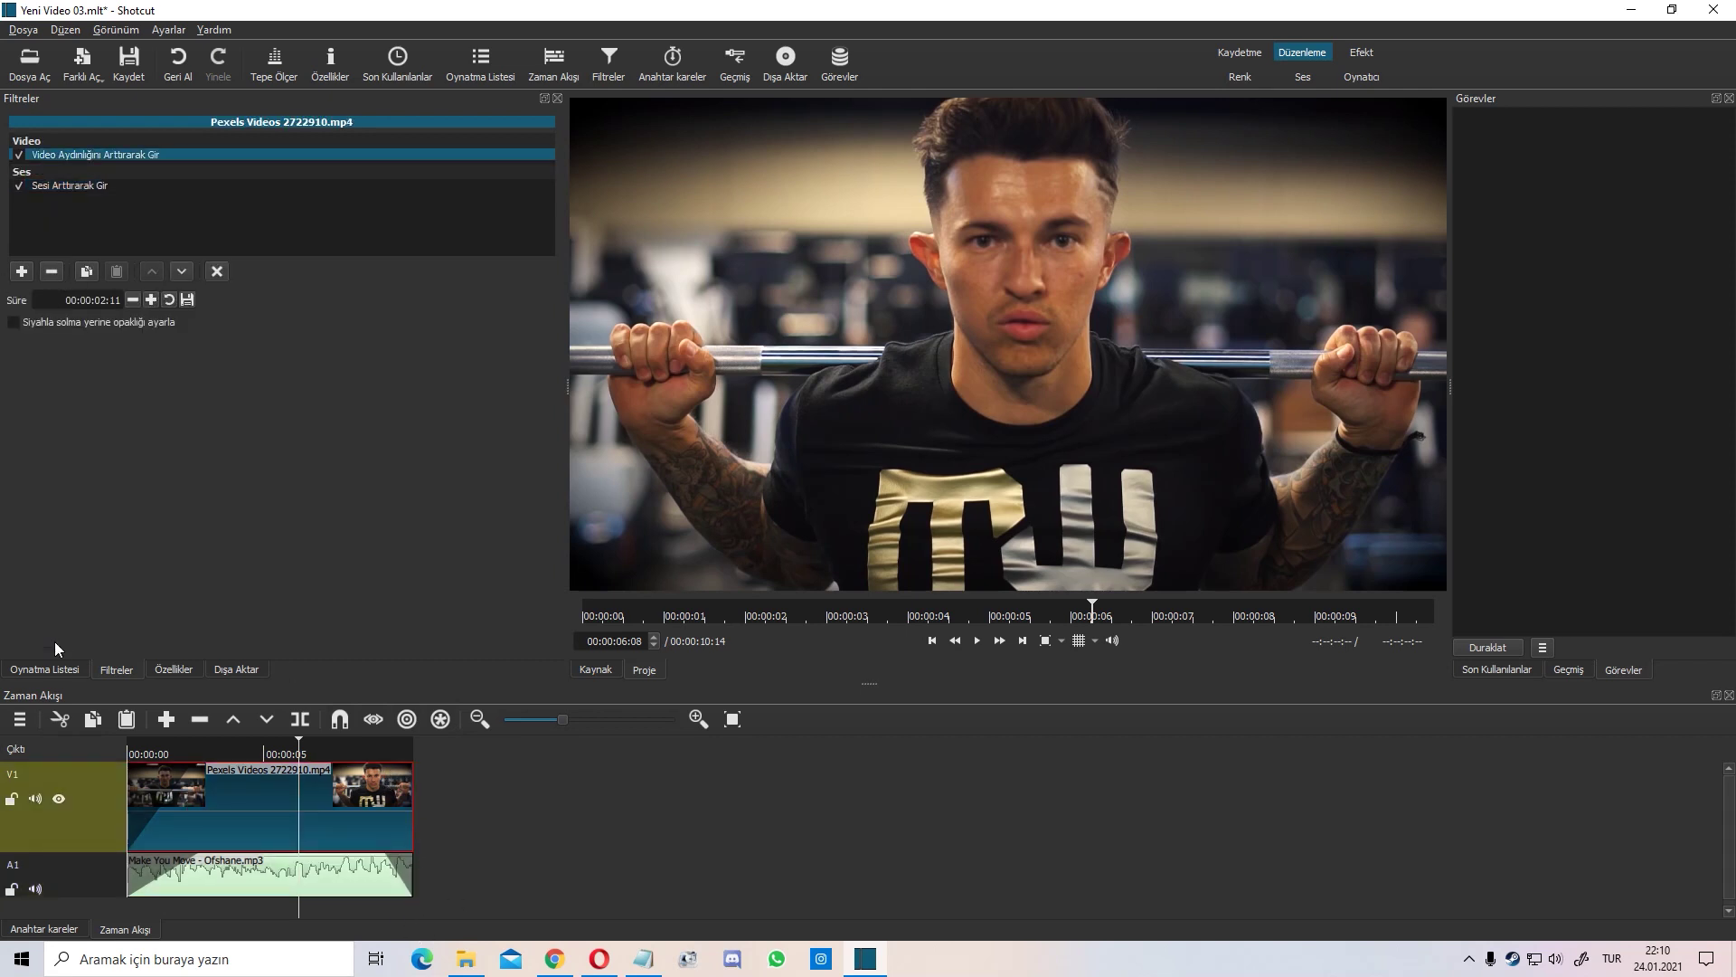
left_click(16, 271)
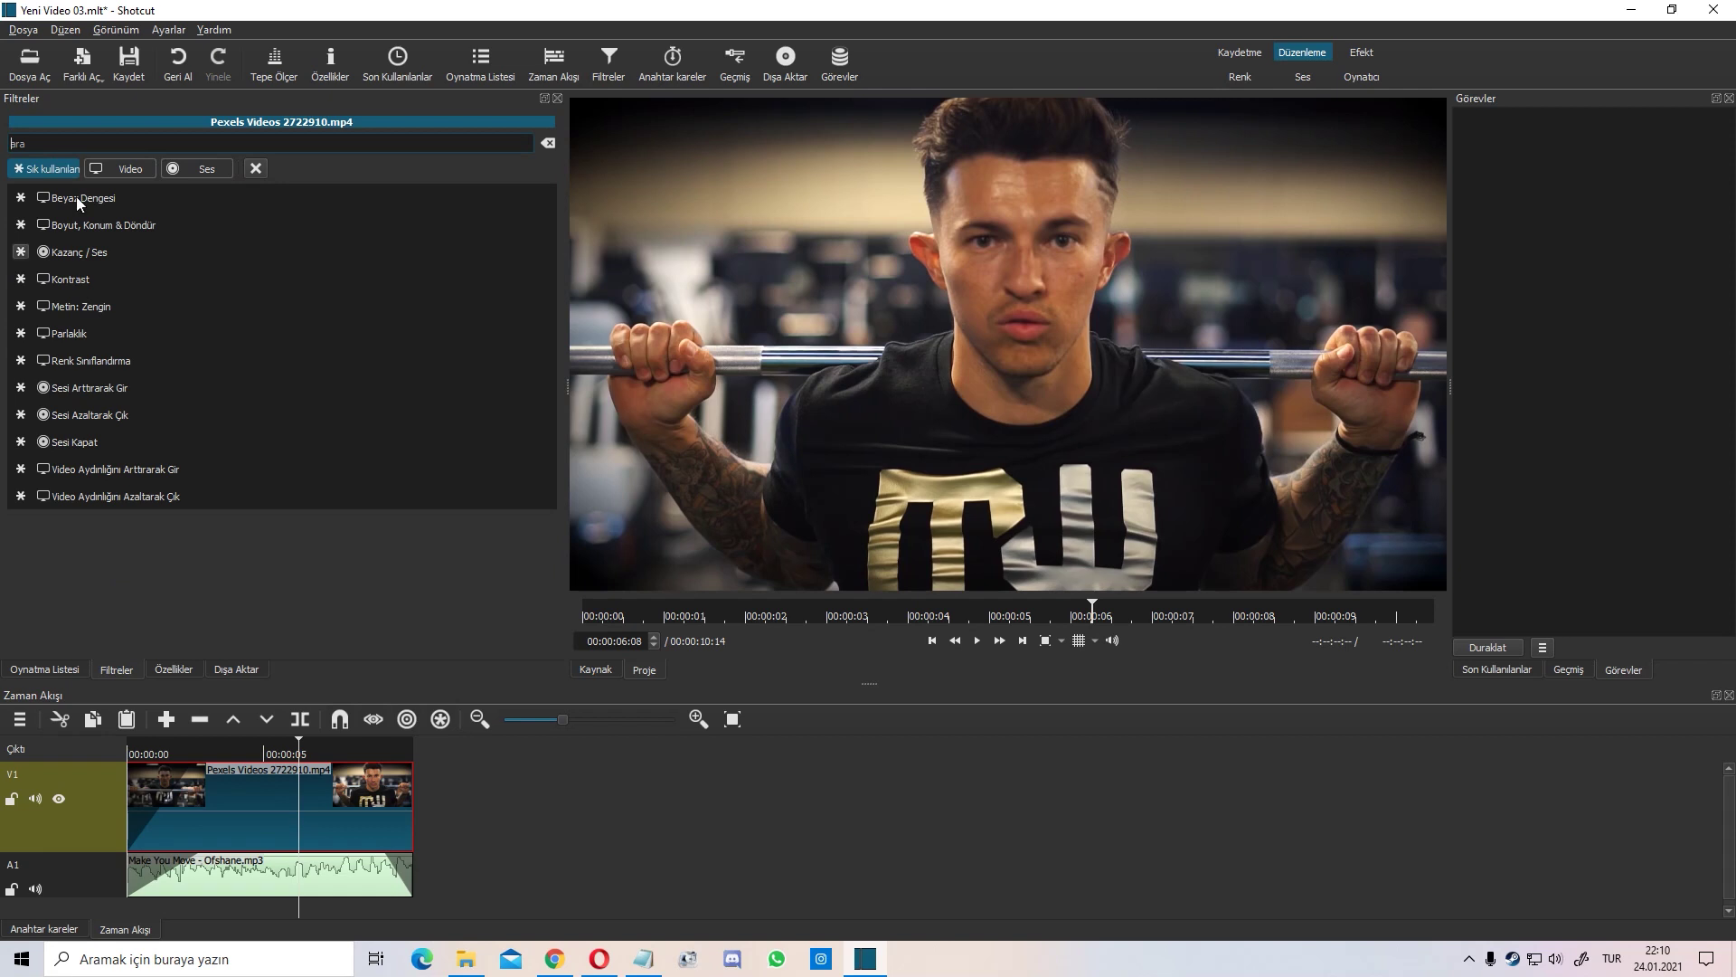
left_click(176, 499)
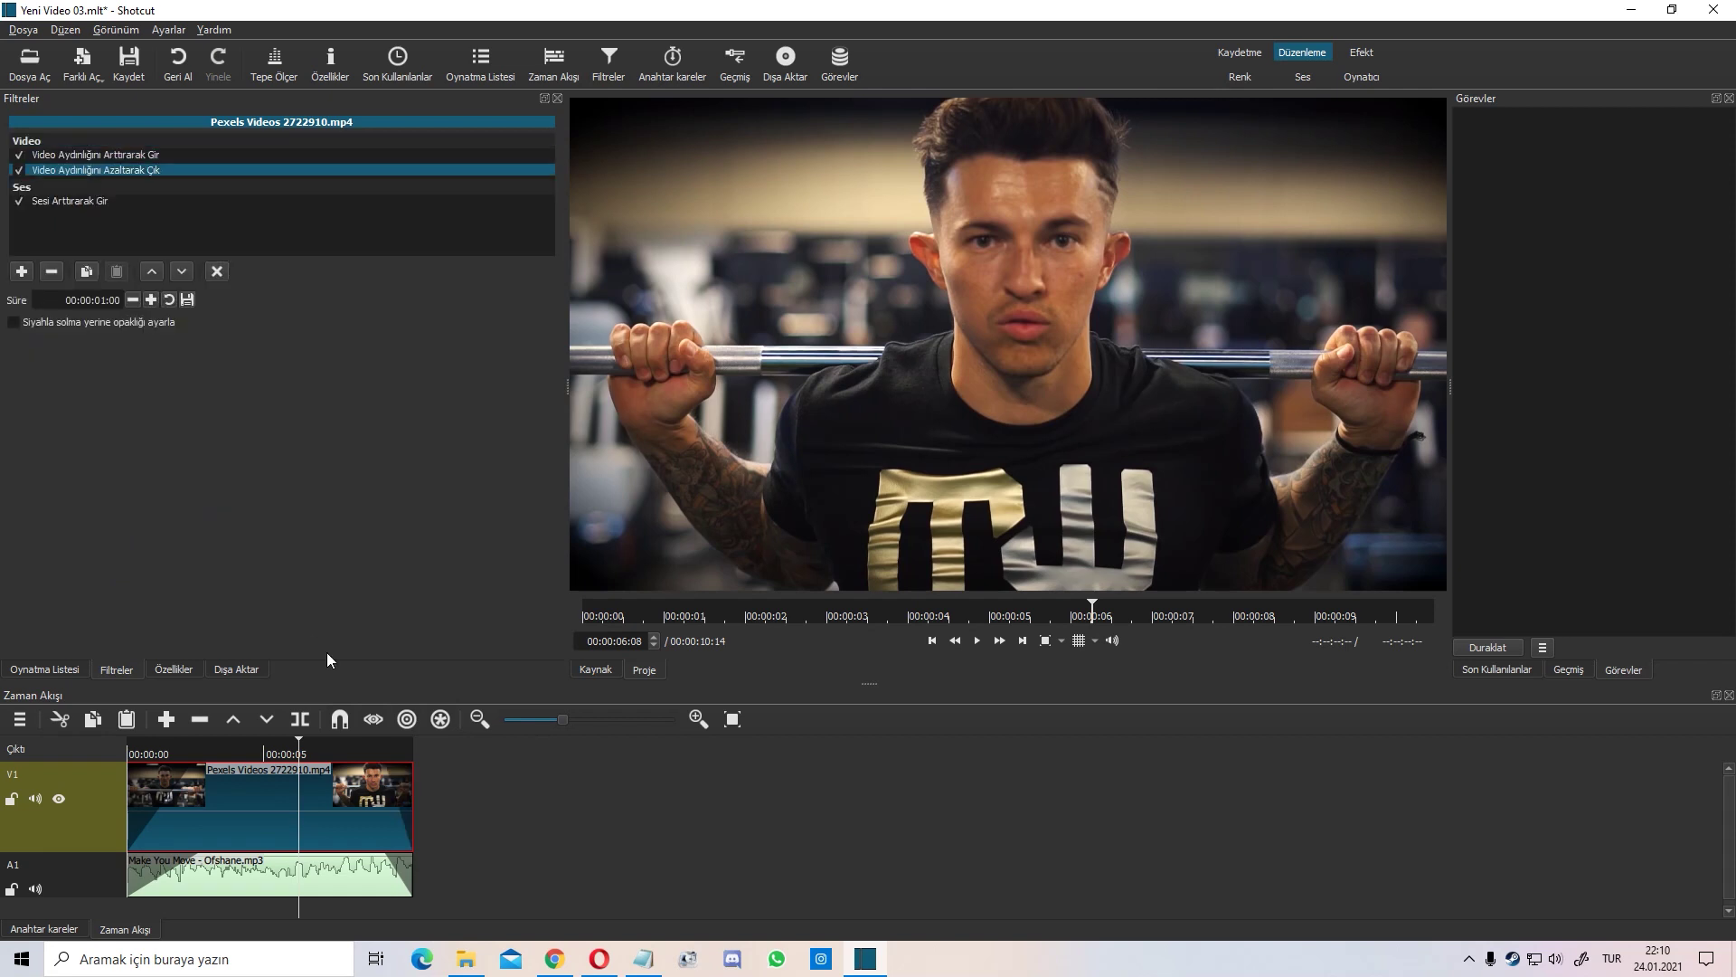
left_click_drag(391, 770, 369, 773)
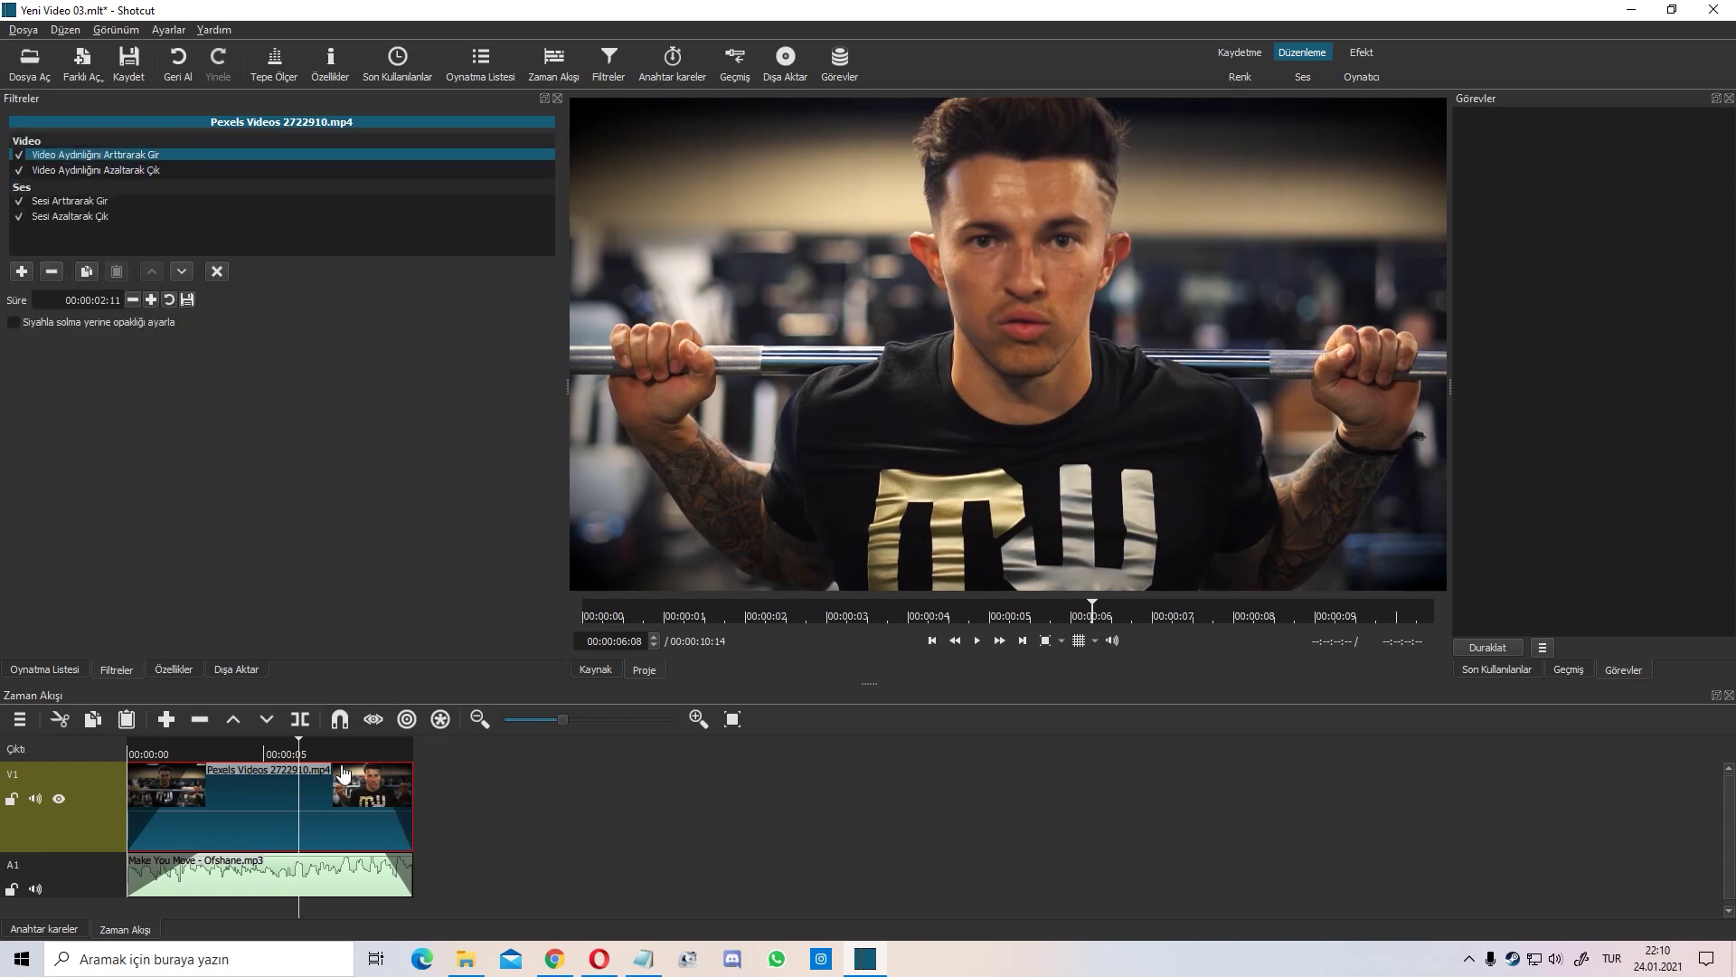
left_click_drag(380, 848, 311, 844)
Play the project from about 00:00:06:07 to check the video and music fade-outs
left_click(312, 739)
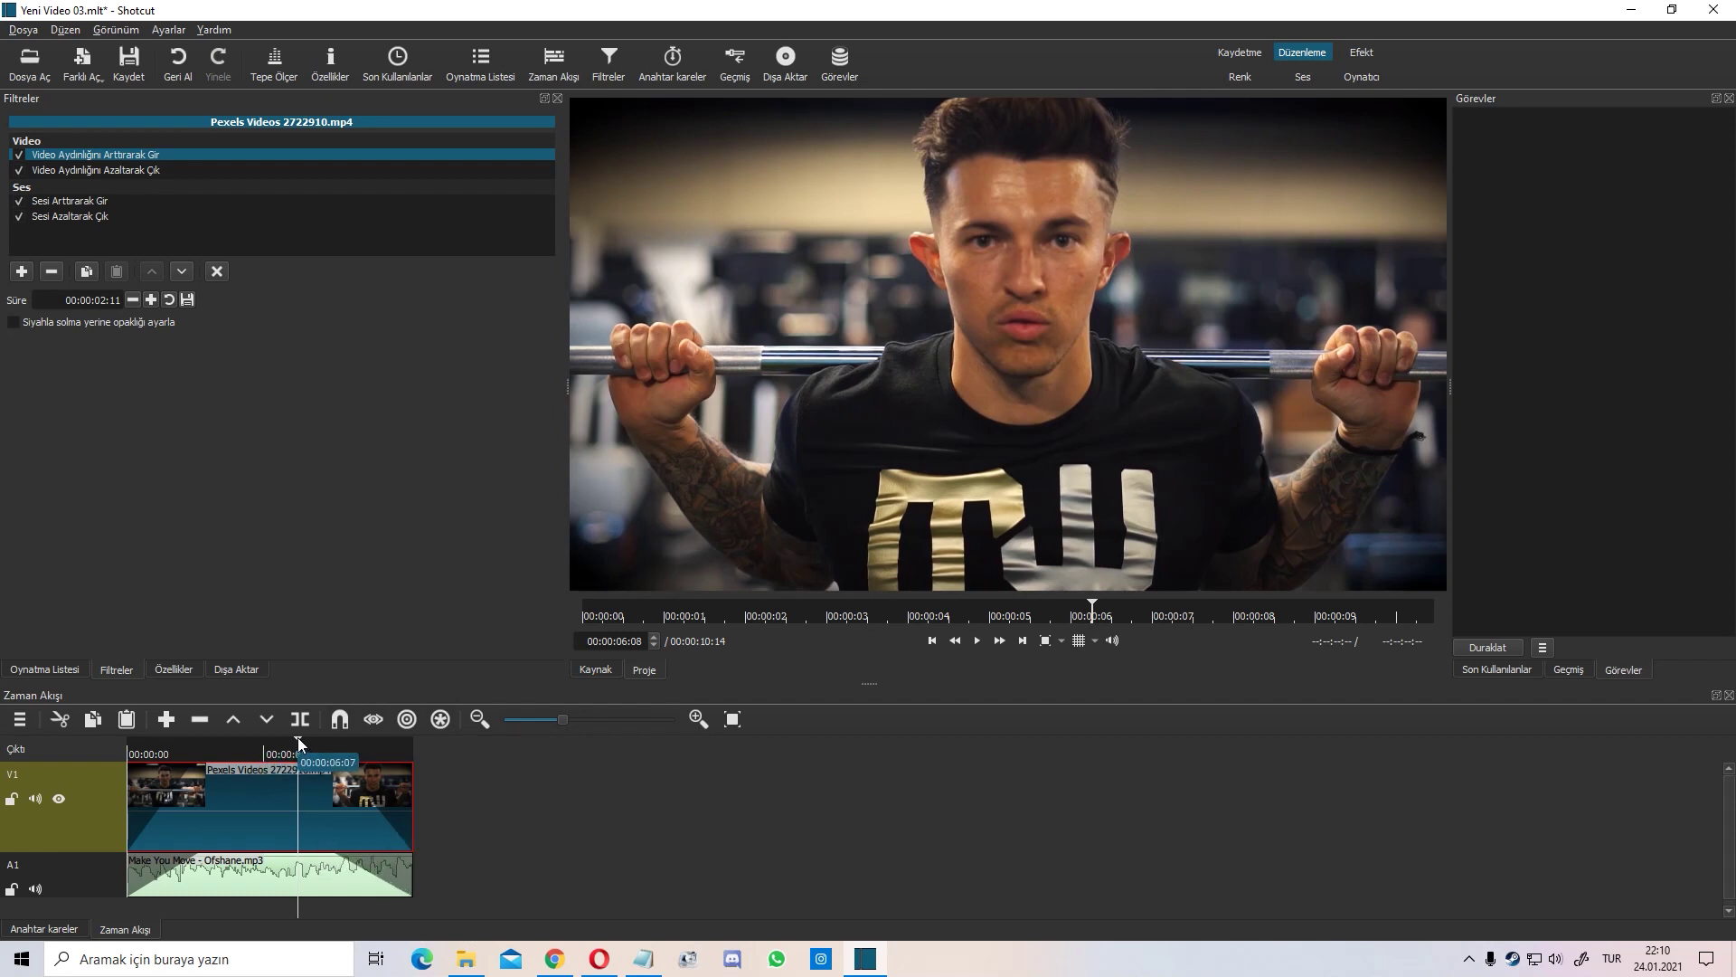
left_click(985, 639)
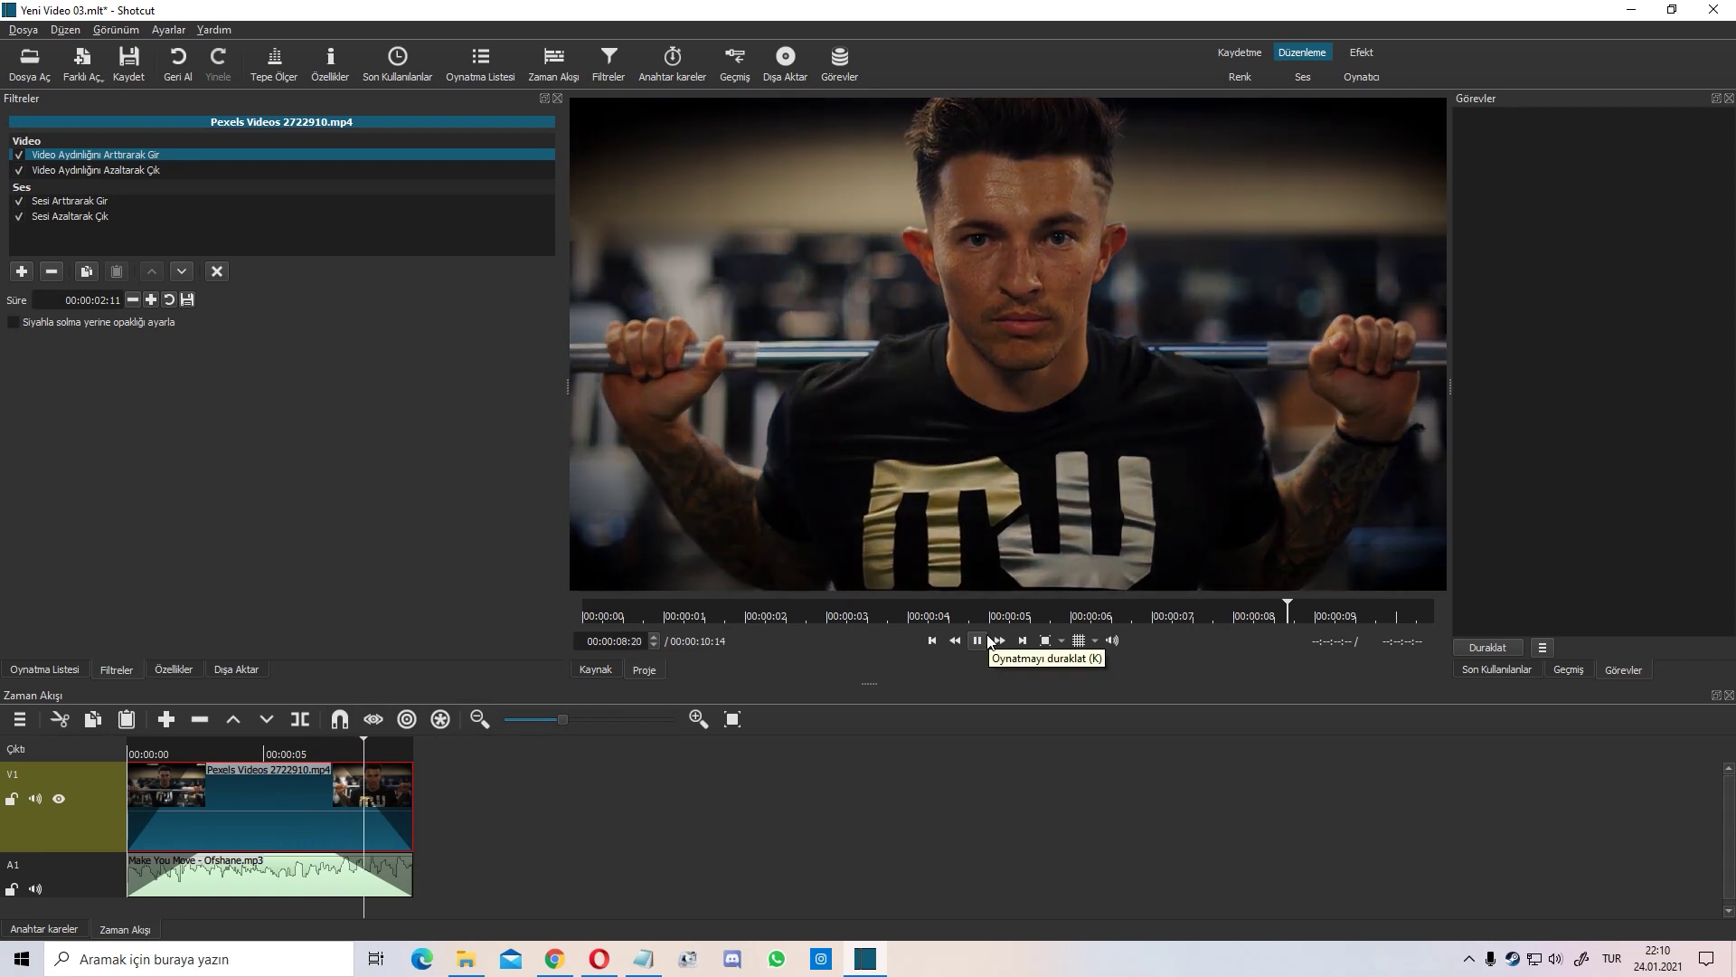
left_click(980, 640)
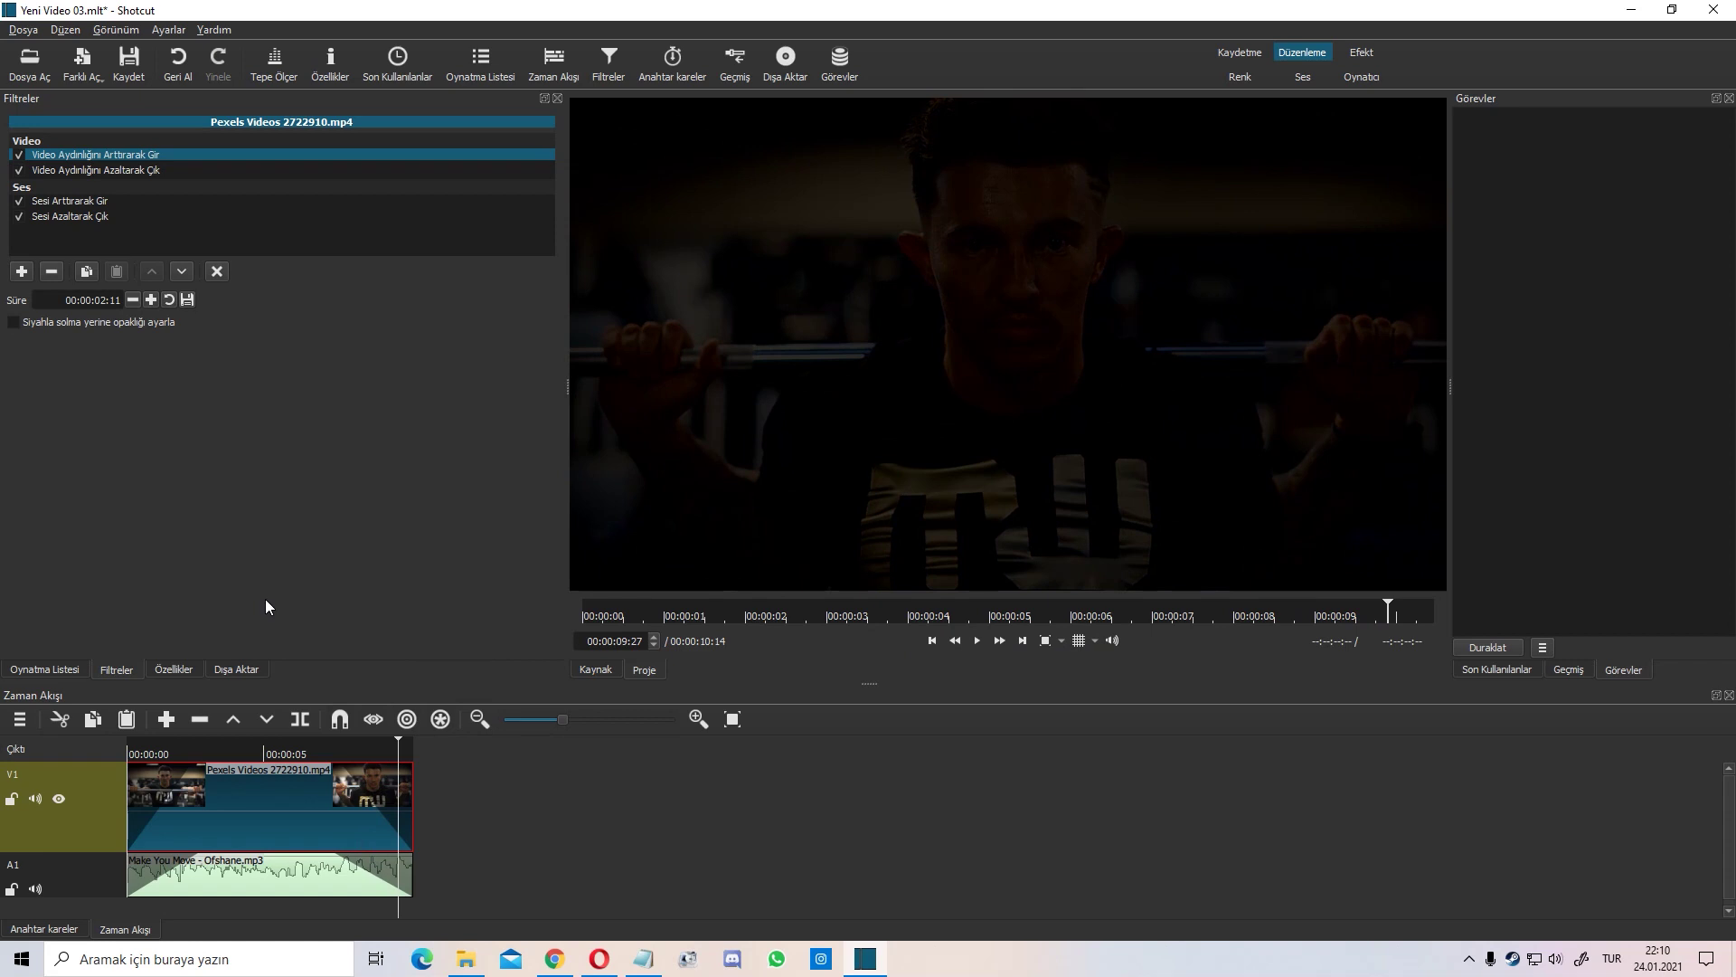
Split the video clip at 00:00:04:22 and 00:00:06:10, and delete the piece between the two cuts
left_click(258, 750)
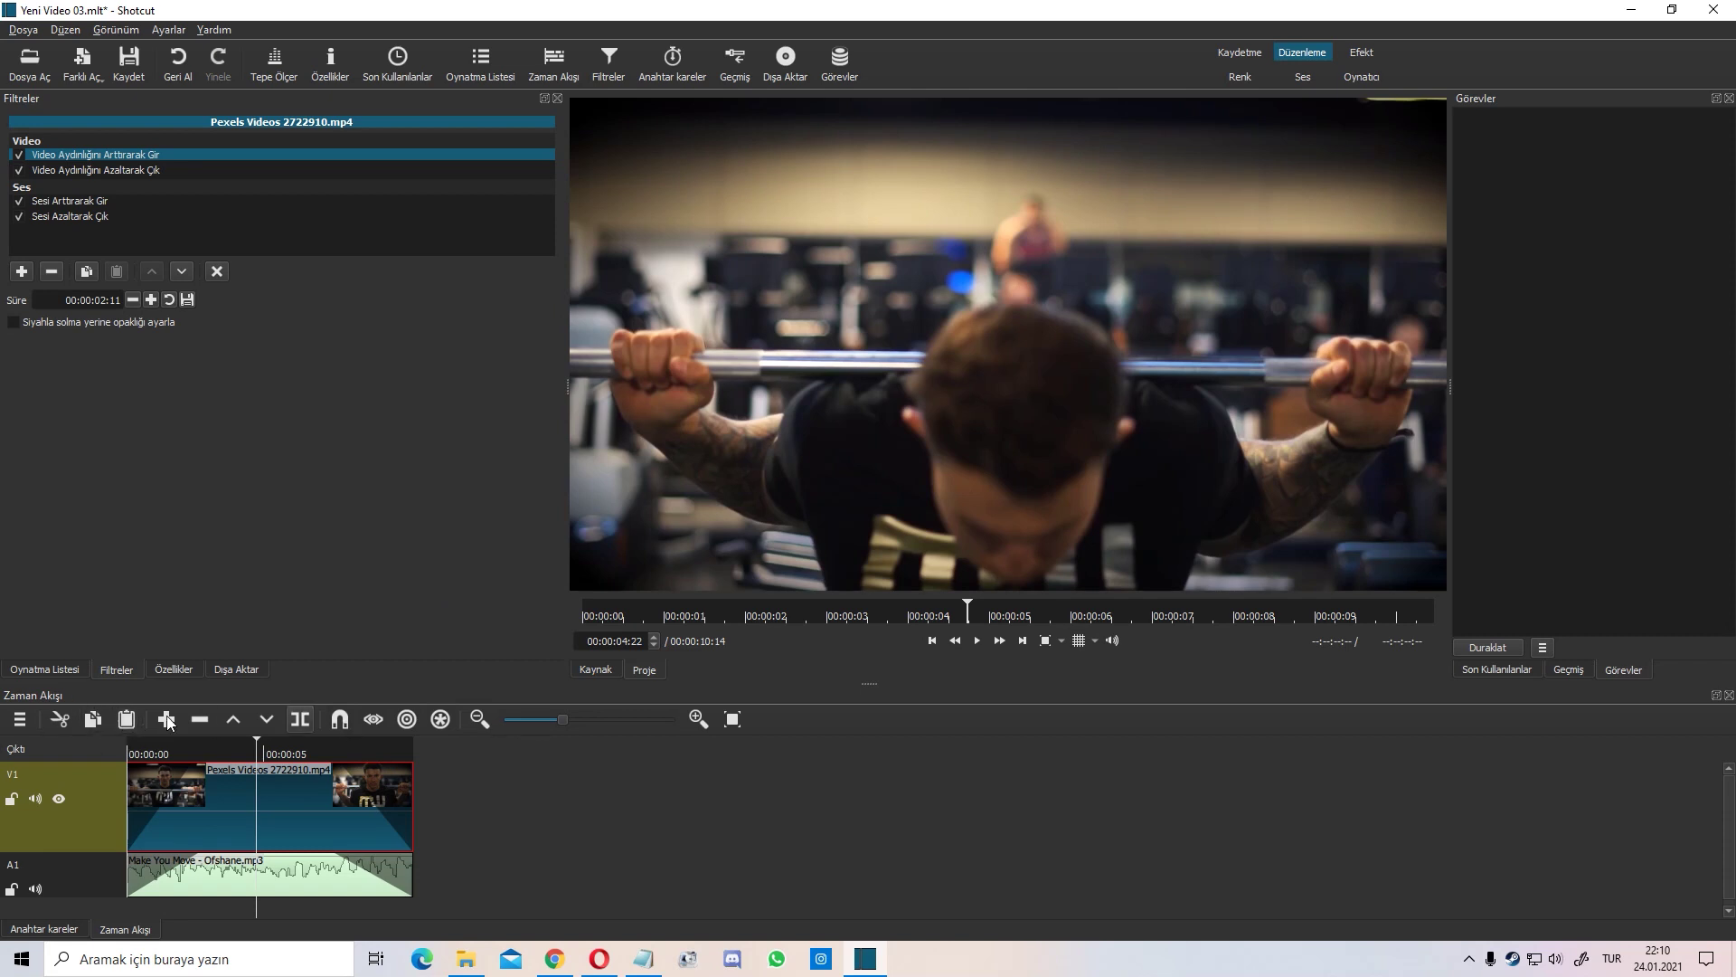
left_click(302, 721)
left_click_drag(261, 740, 301, 741)
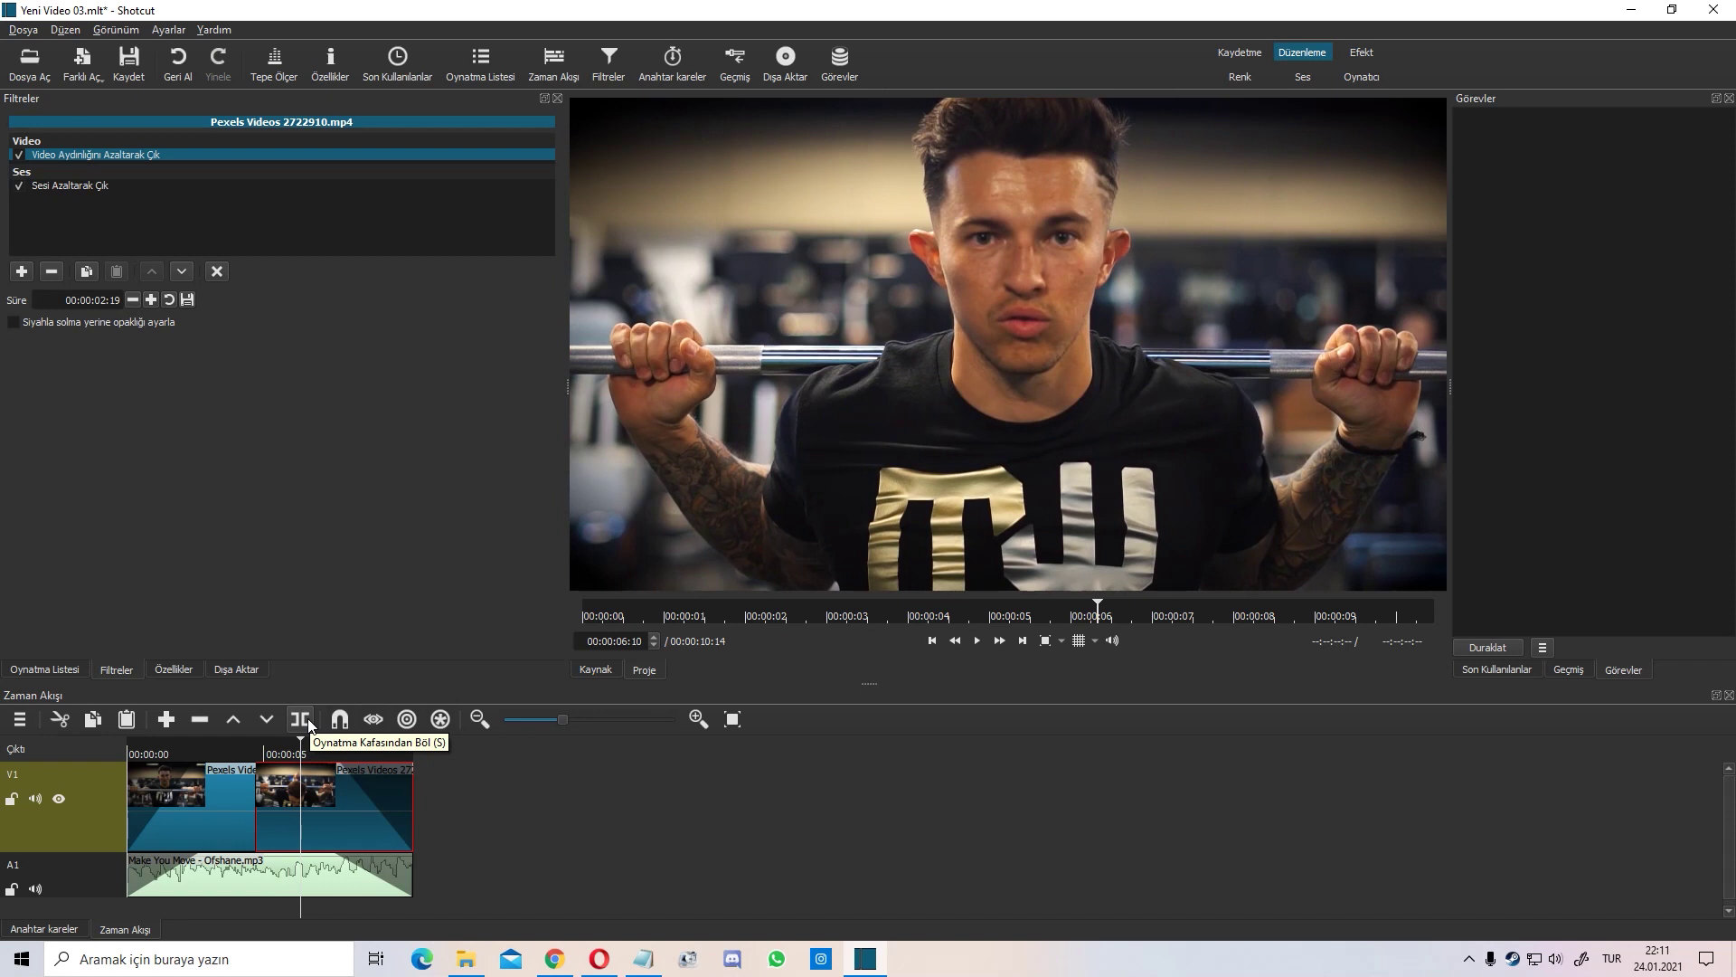
left_click(307, 722)
left_click(284, 797)
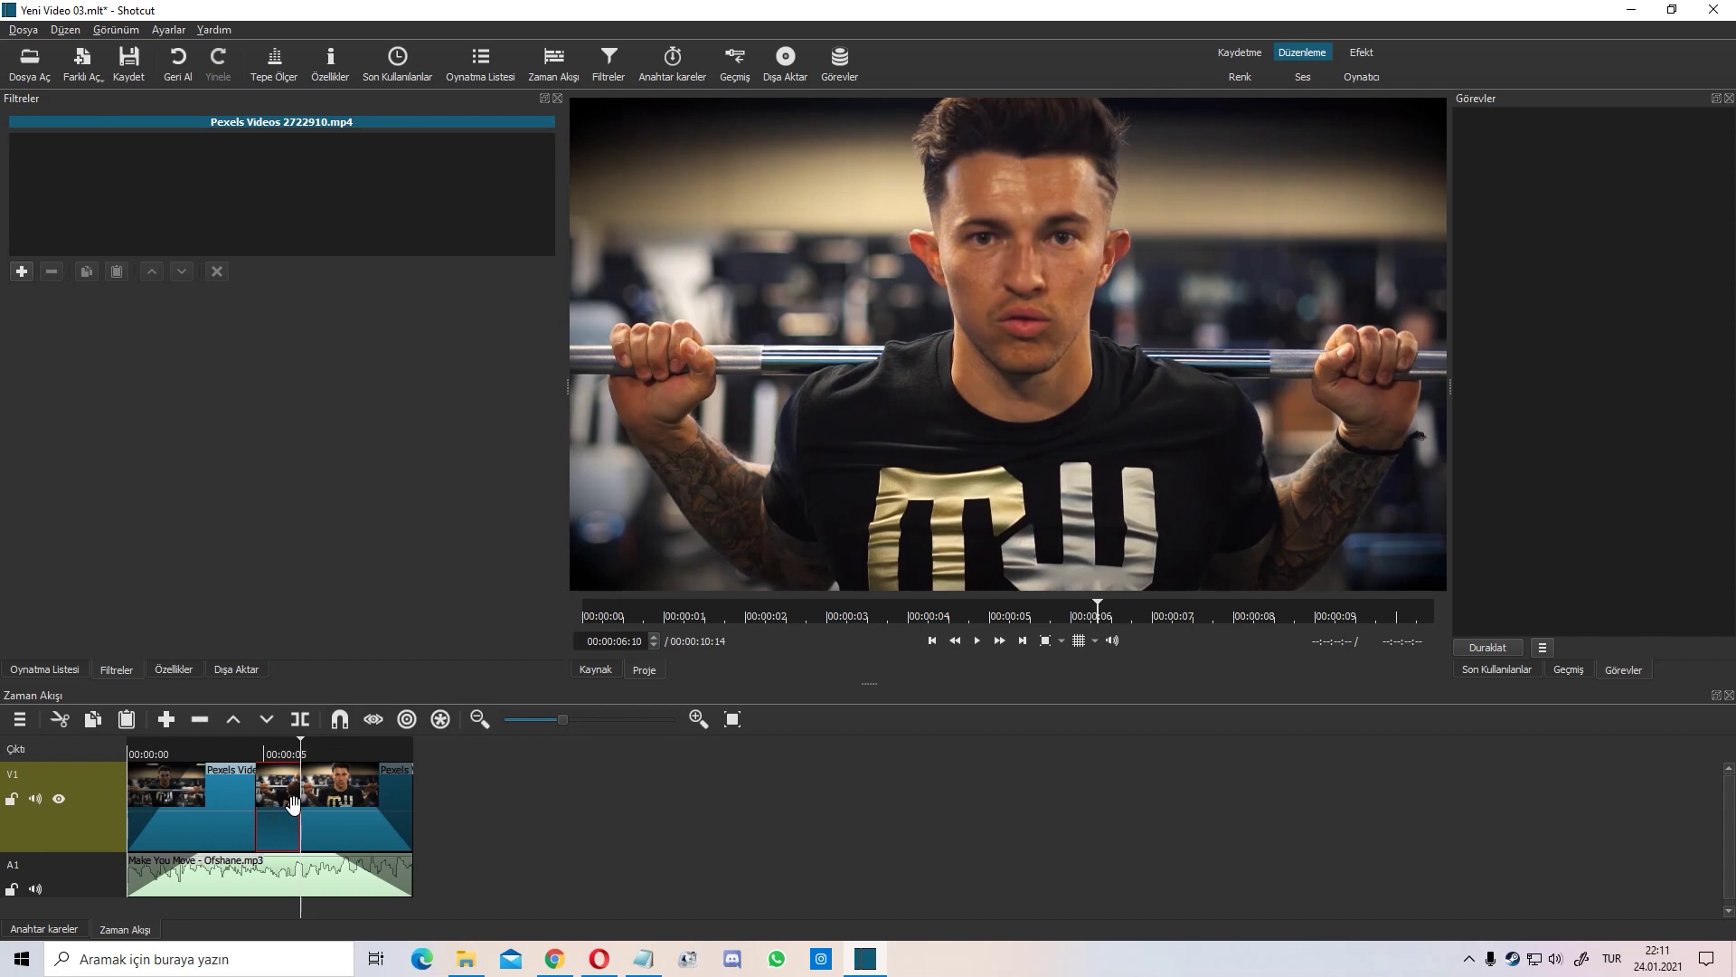
key("Delete")
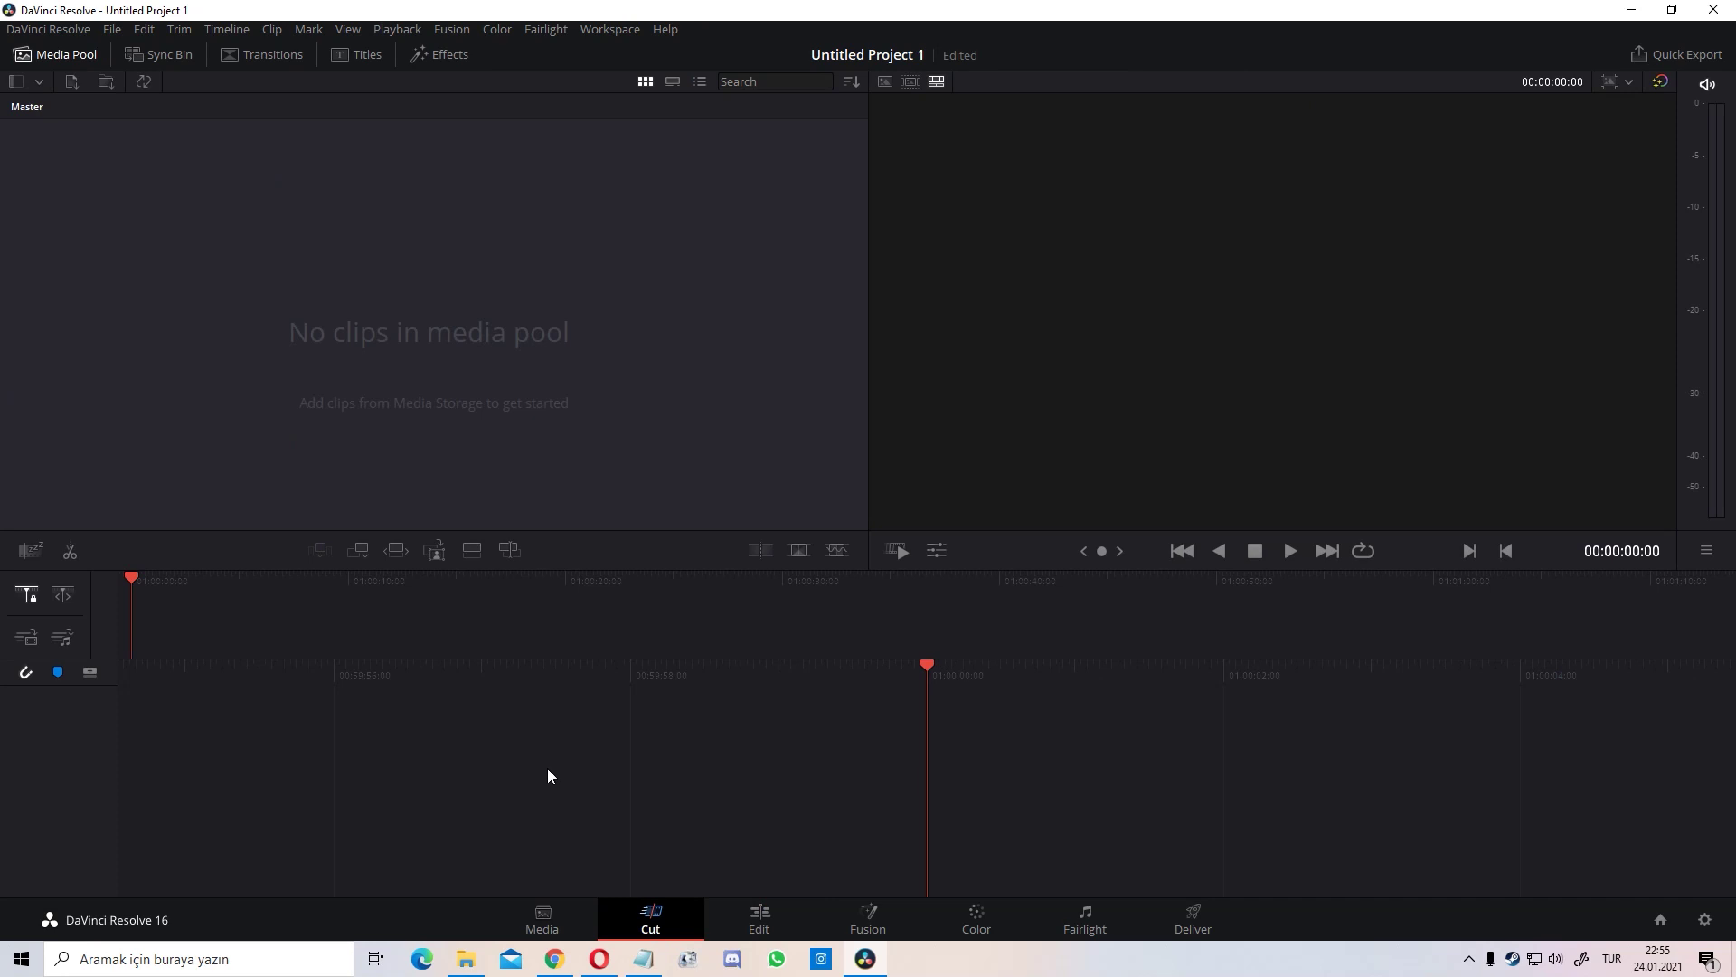
Switch to DaVinci Resolve and look through its Edit, Color and Fairlight pages, returning to the Edit page
left_click(762, 920)
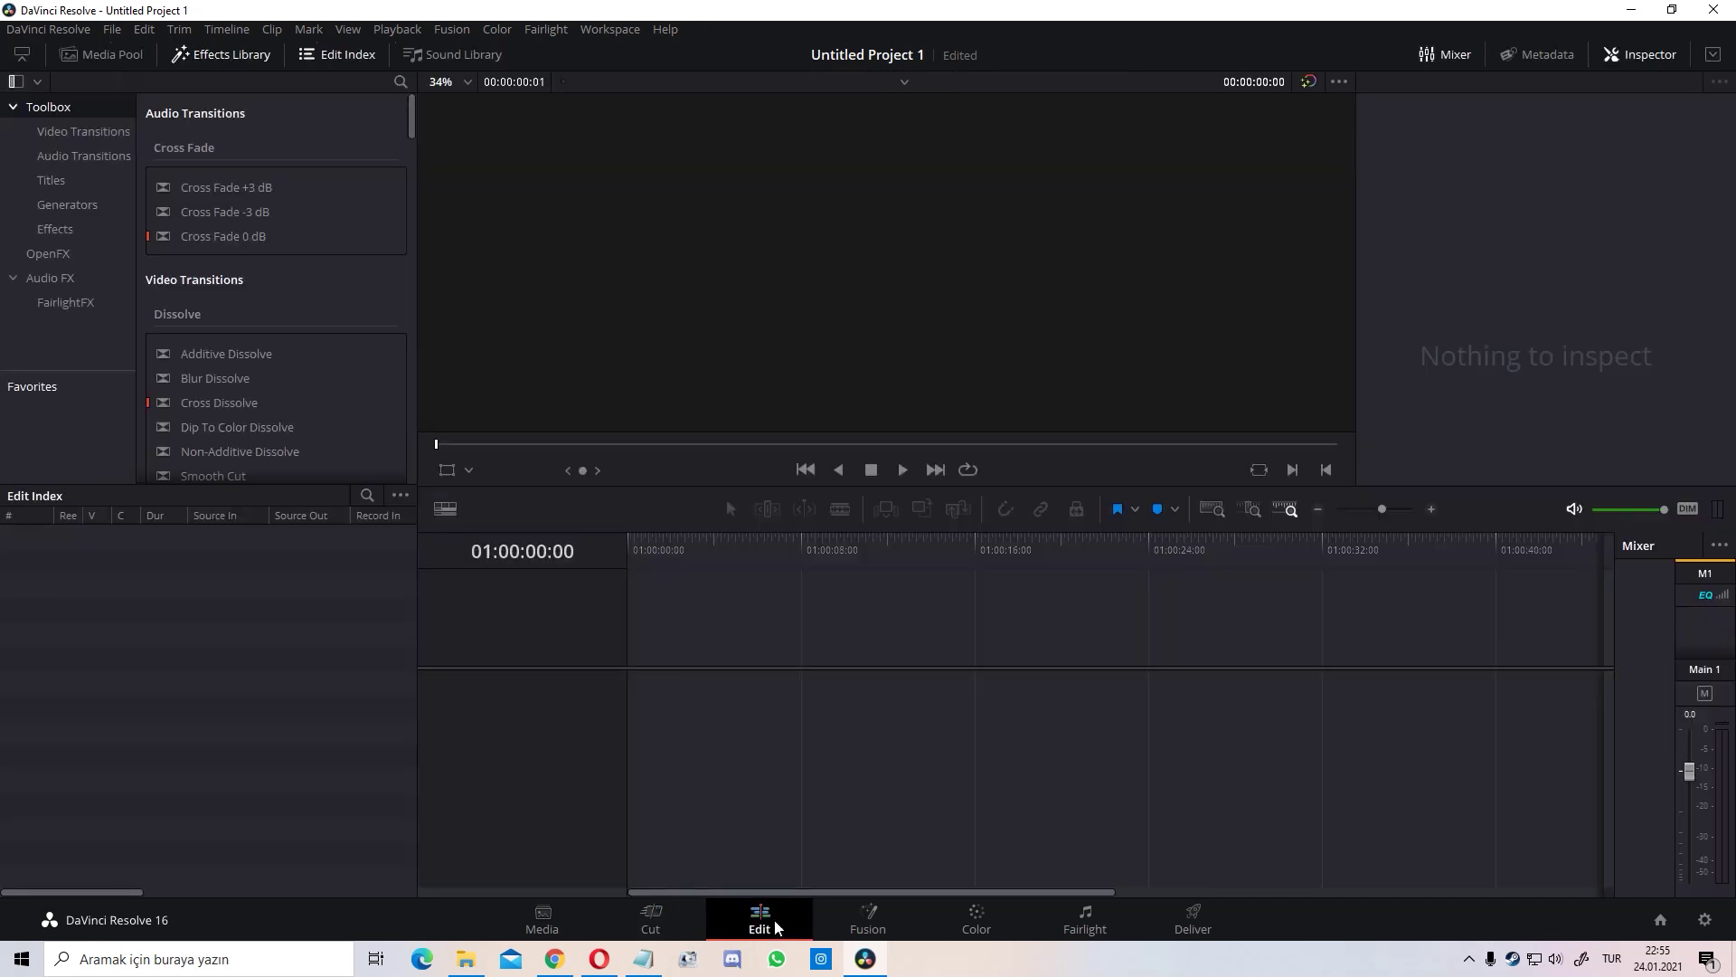
left_click(973, 918)
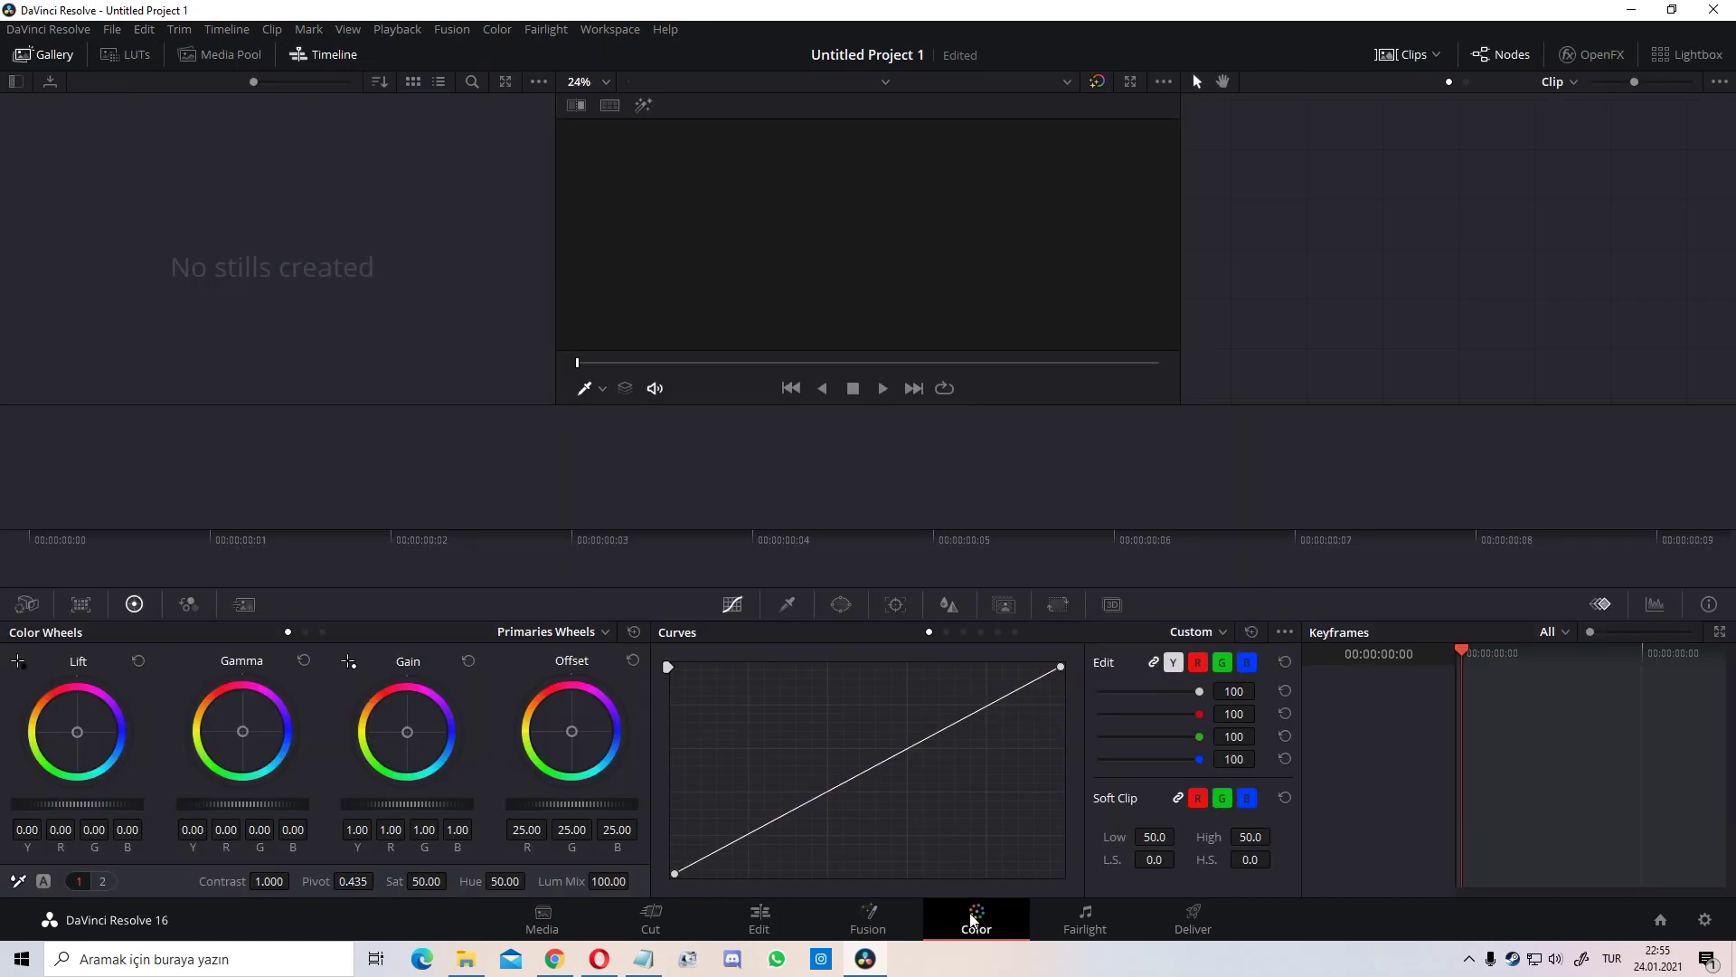
left_click(1092, 923)
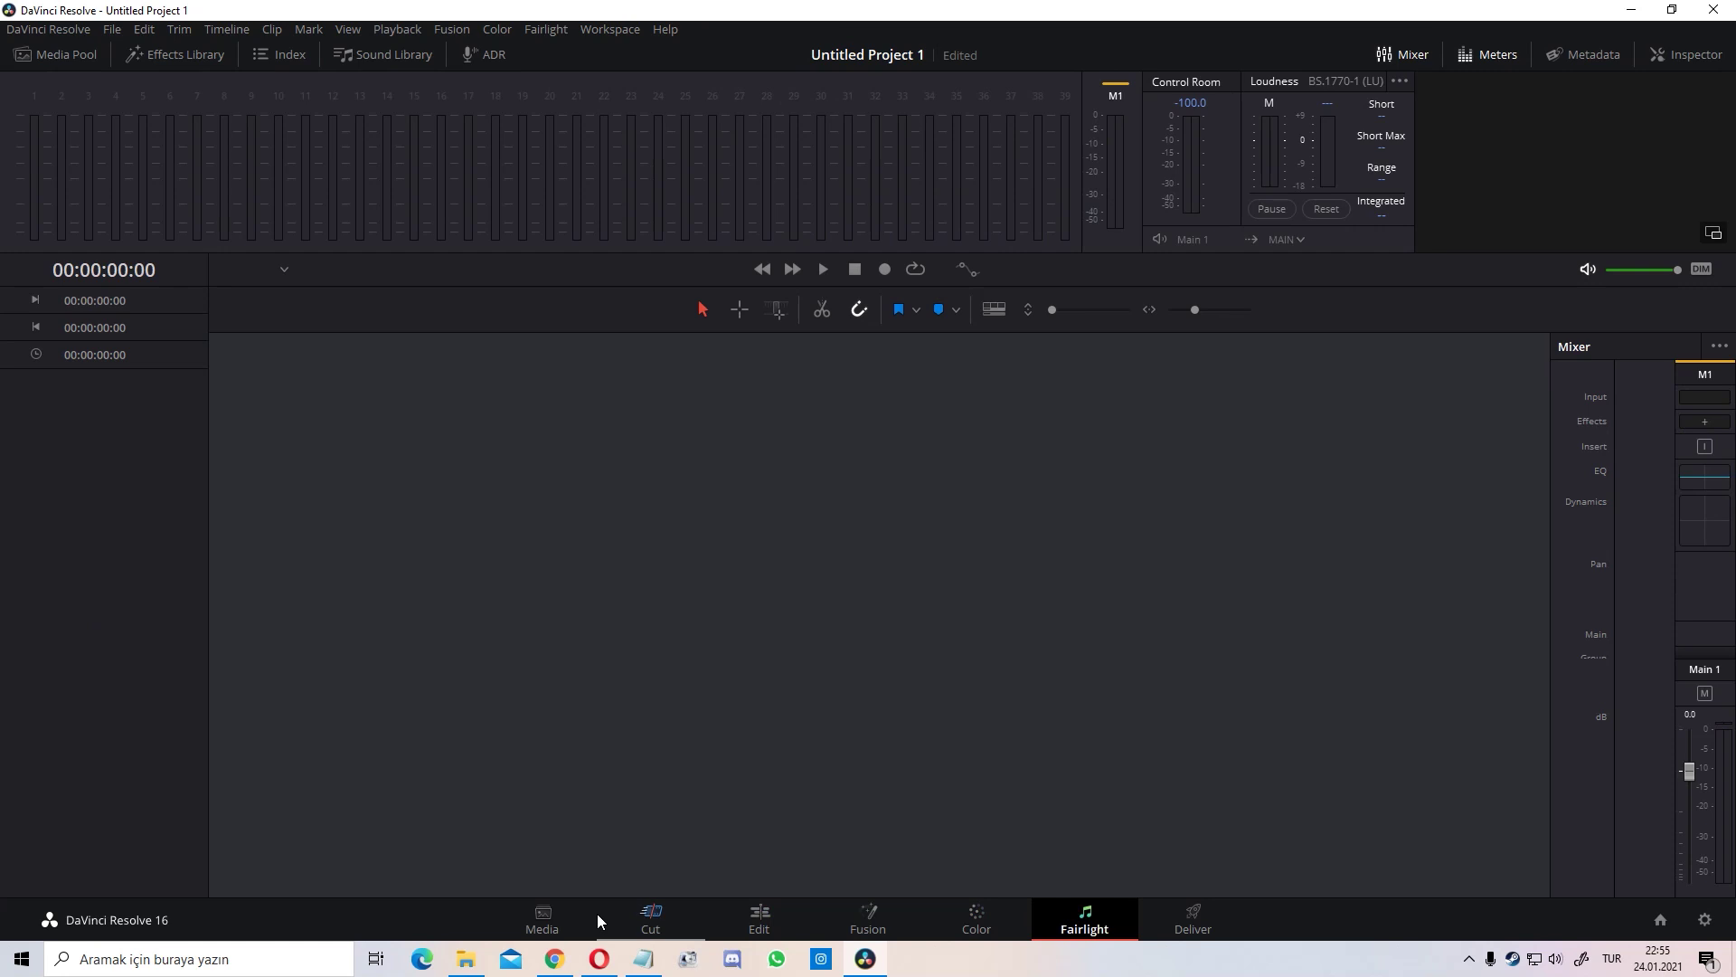
left_click(739, 913)
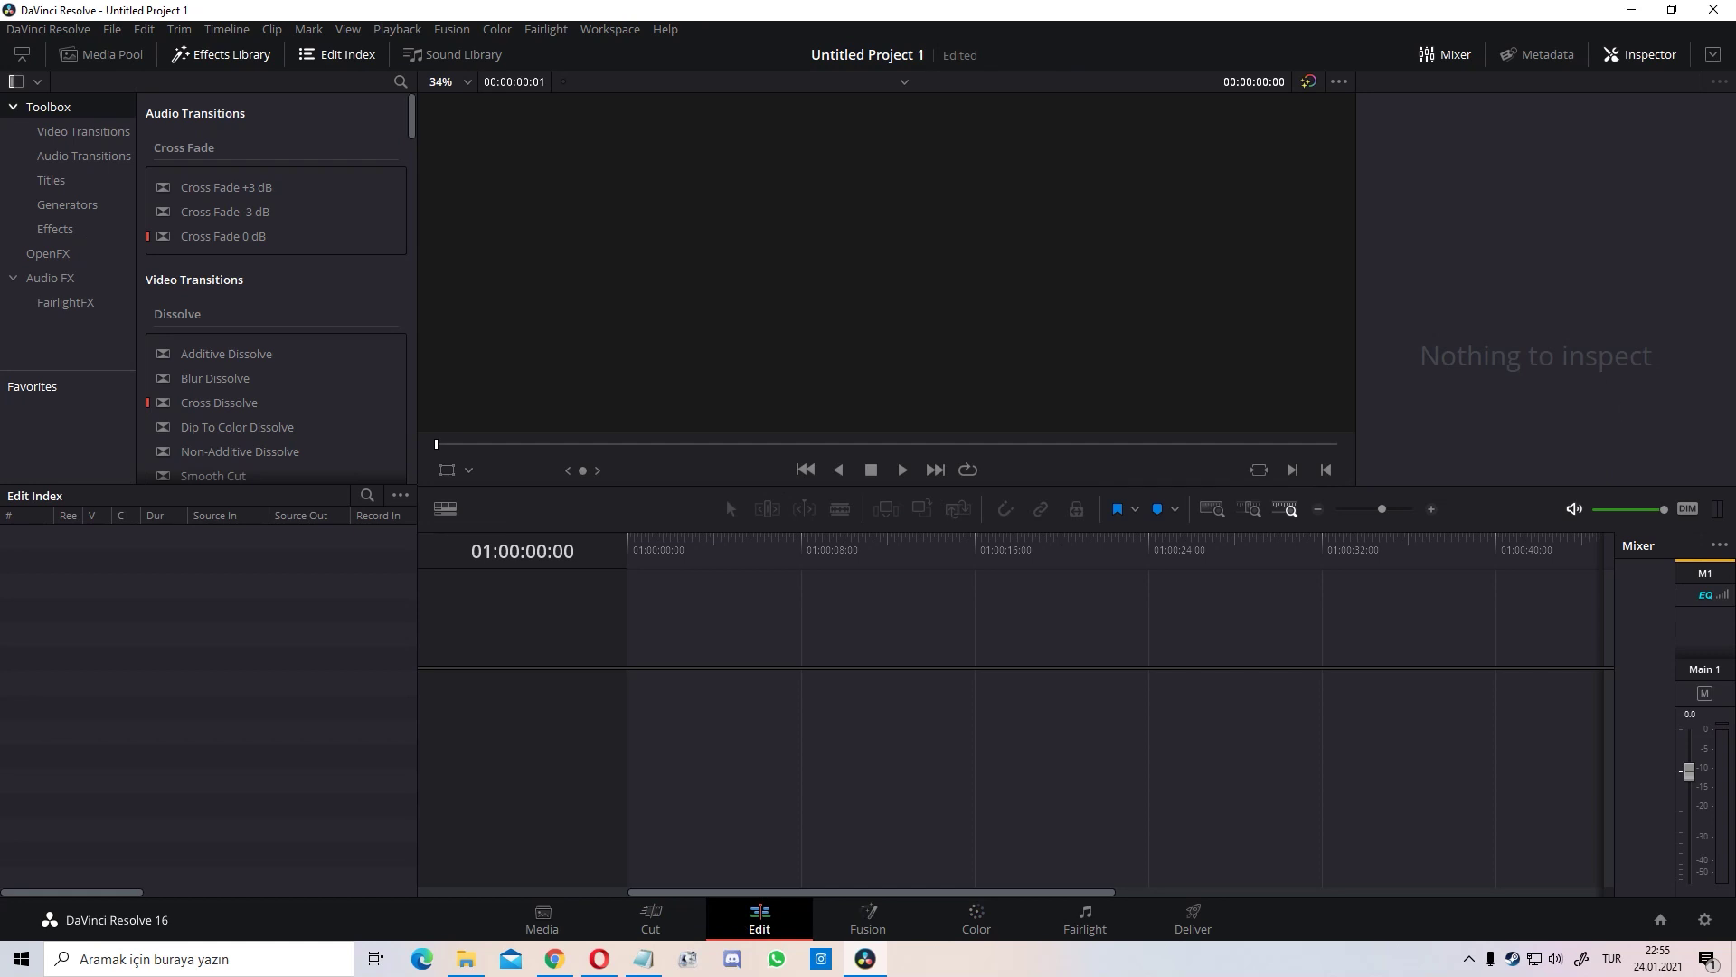
Place video.mp4 at the timeline start, matching the timeline to its frame rate, and add Guitar House - josh pan.mp3 on Audio 1
left_click_drag(1151, 701, 626, 714)
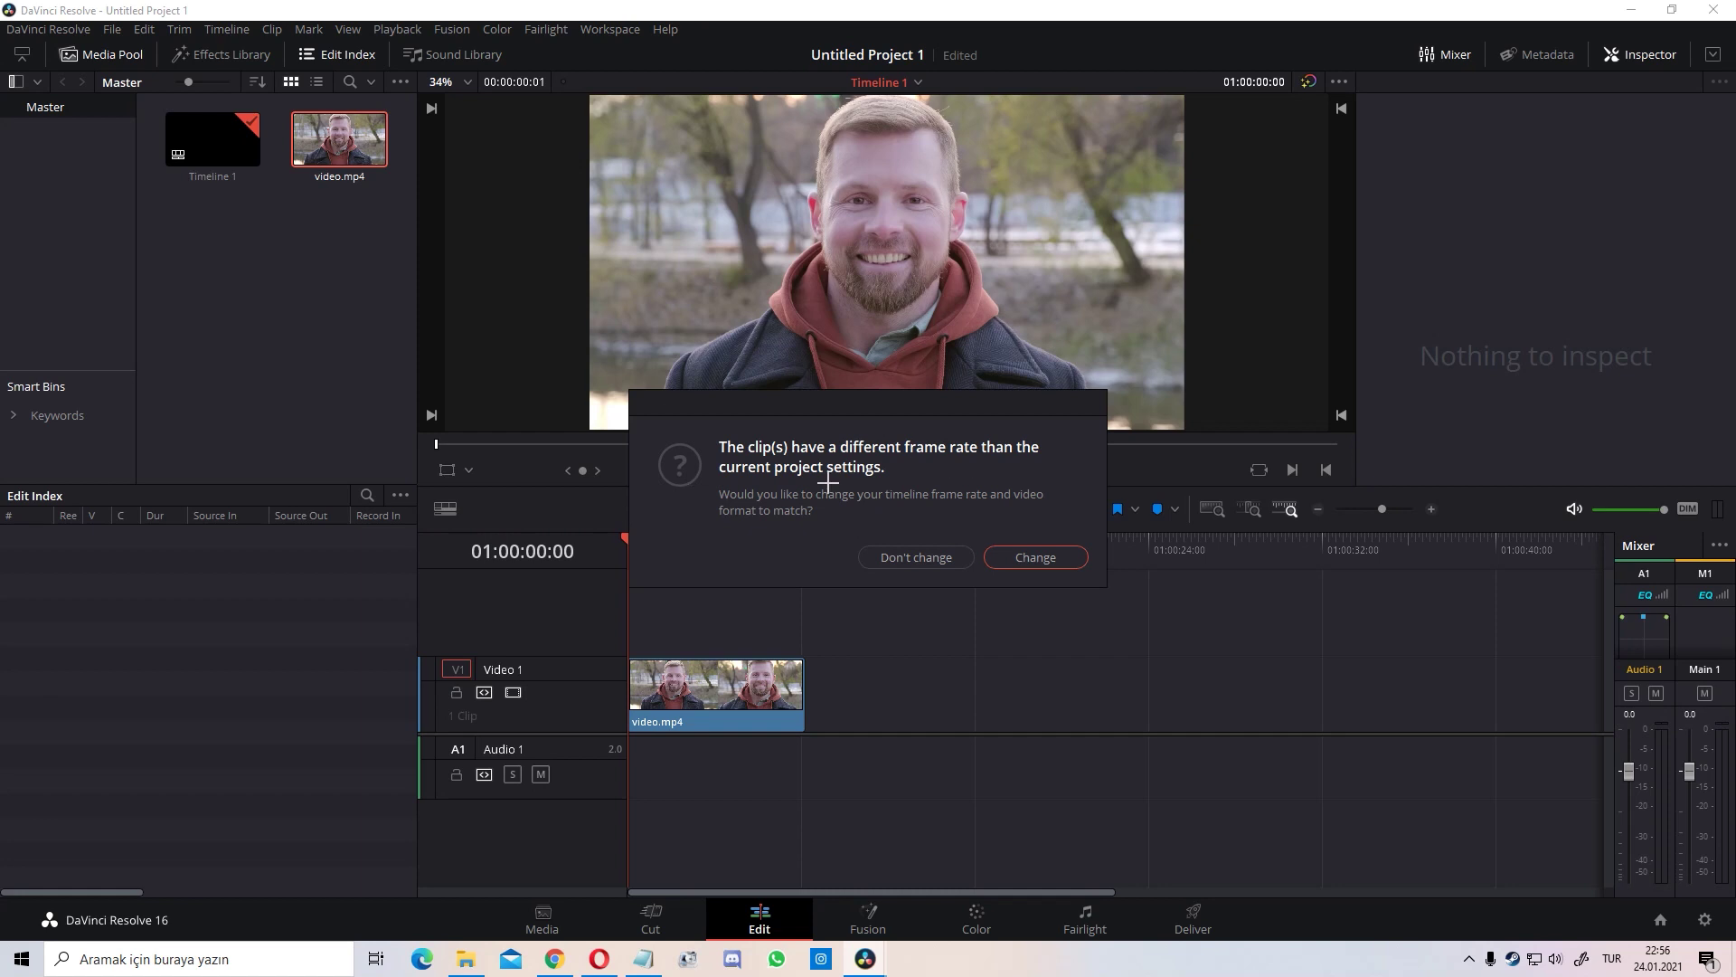
left_click(1016, 559)
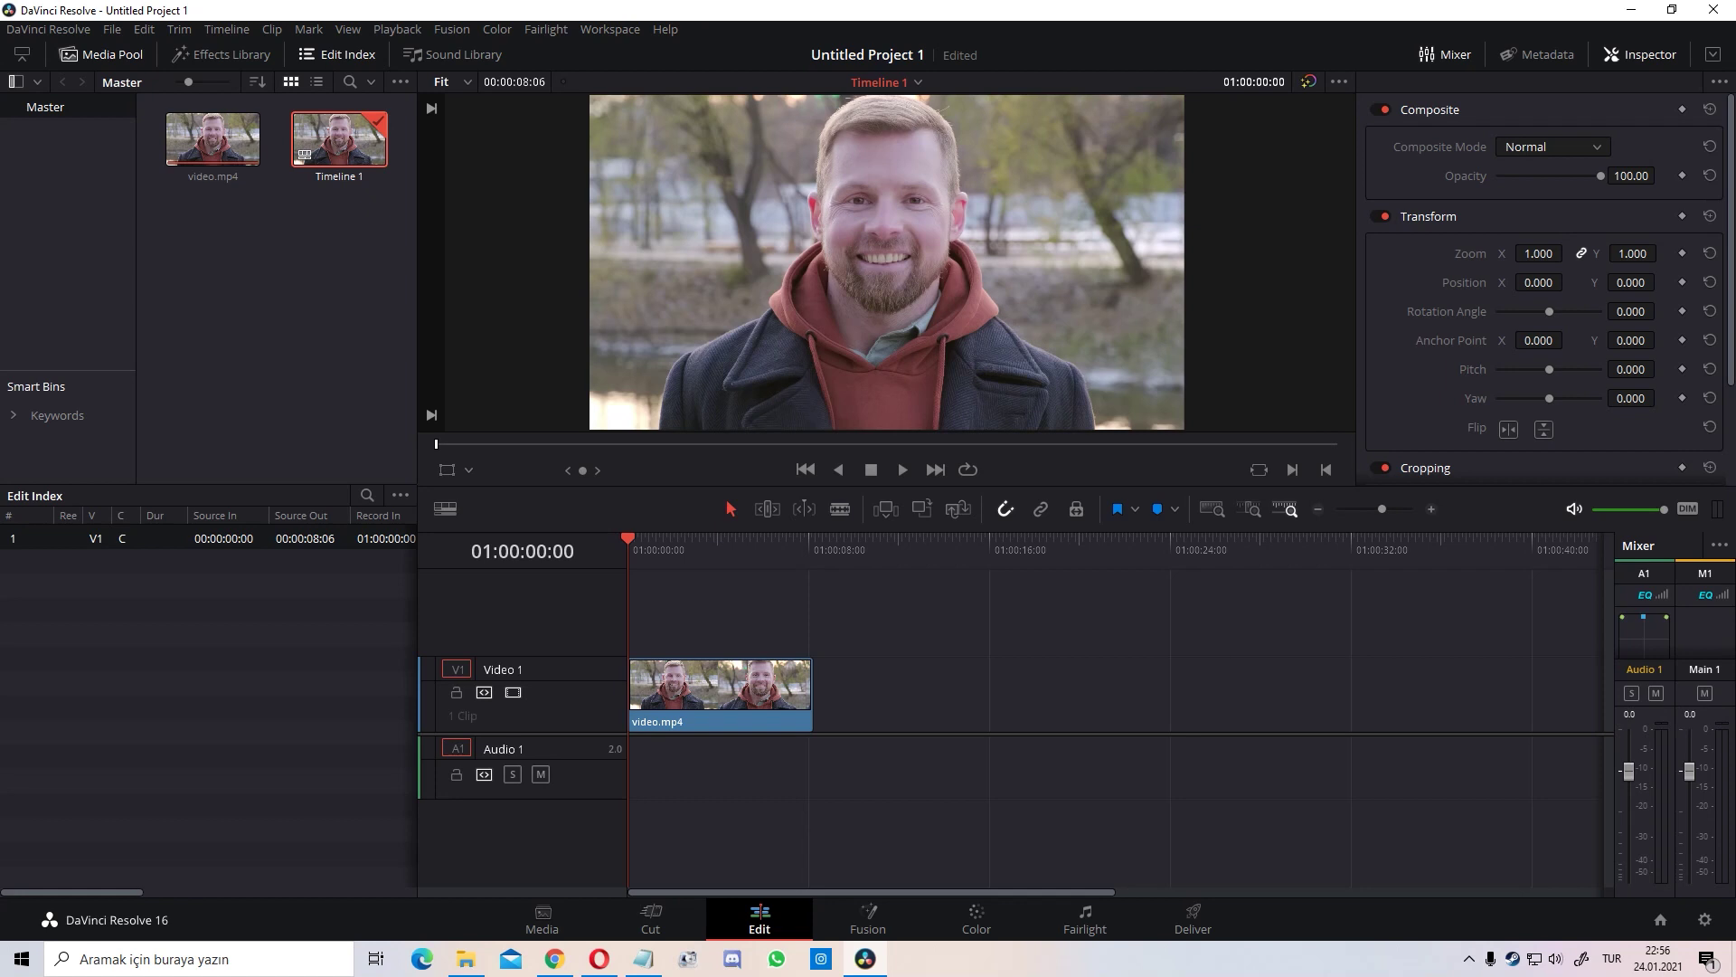
left_click_drag(1347, 805, 642, 774)
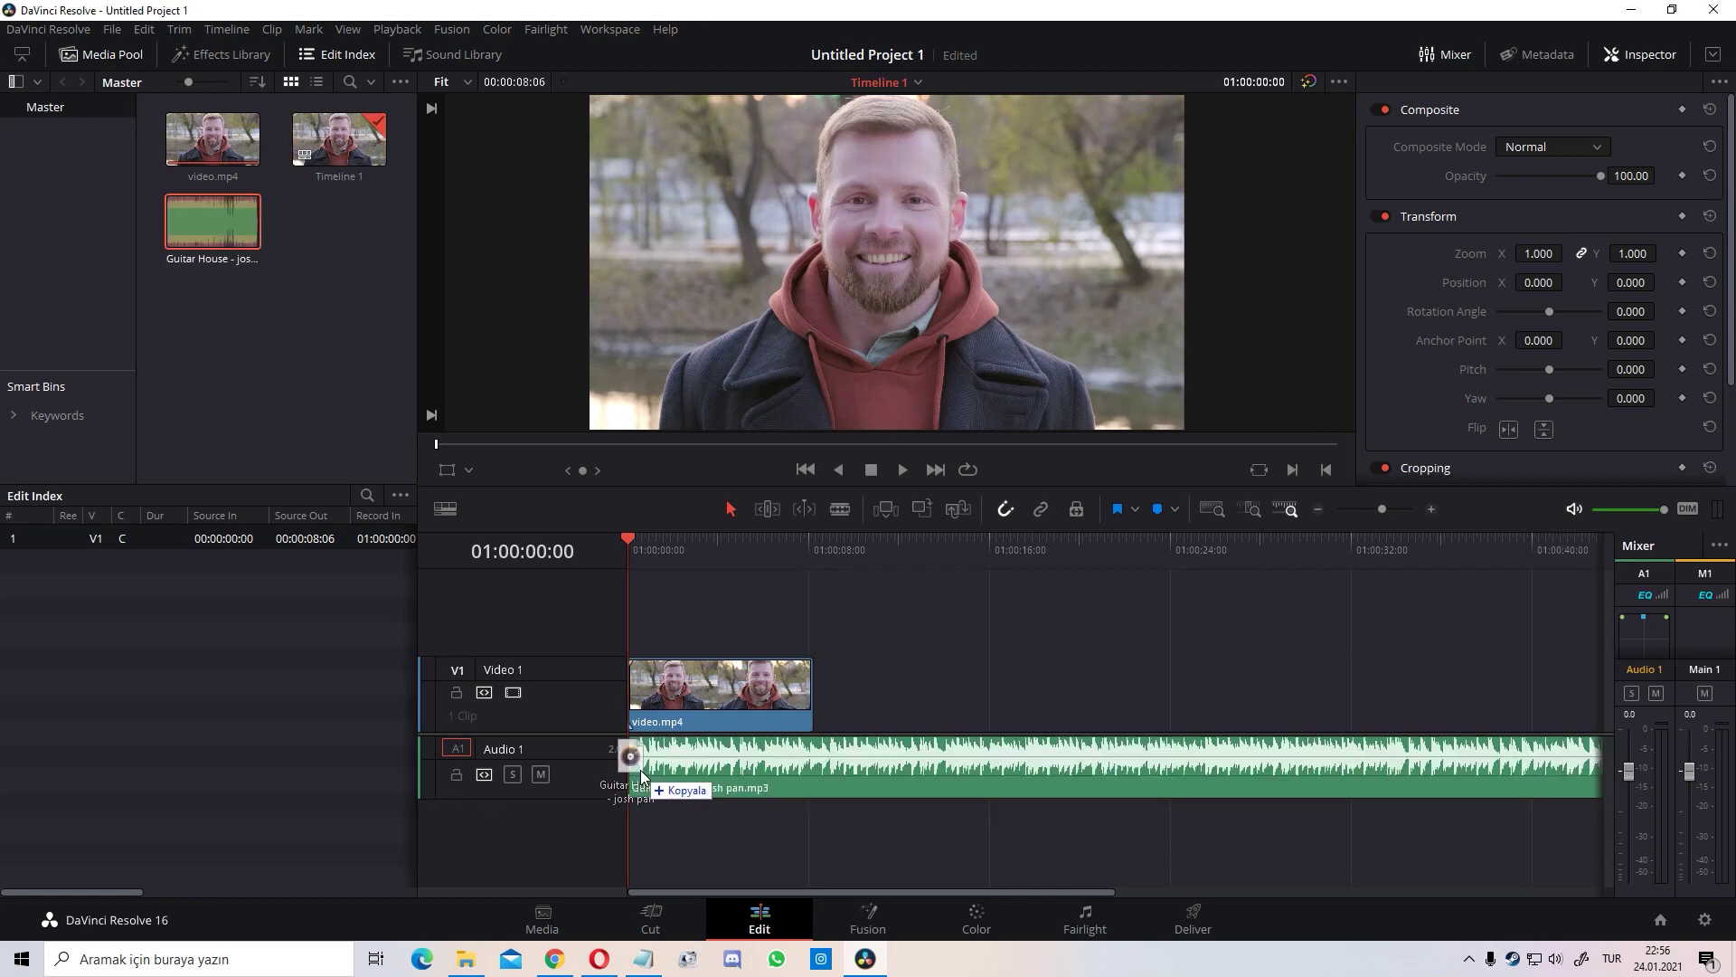
left_click_drag(642, 774, 642, 774)
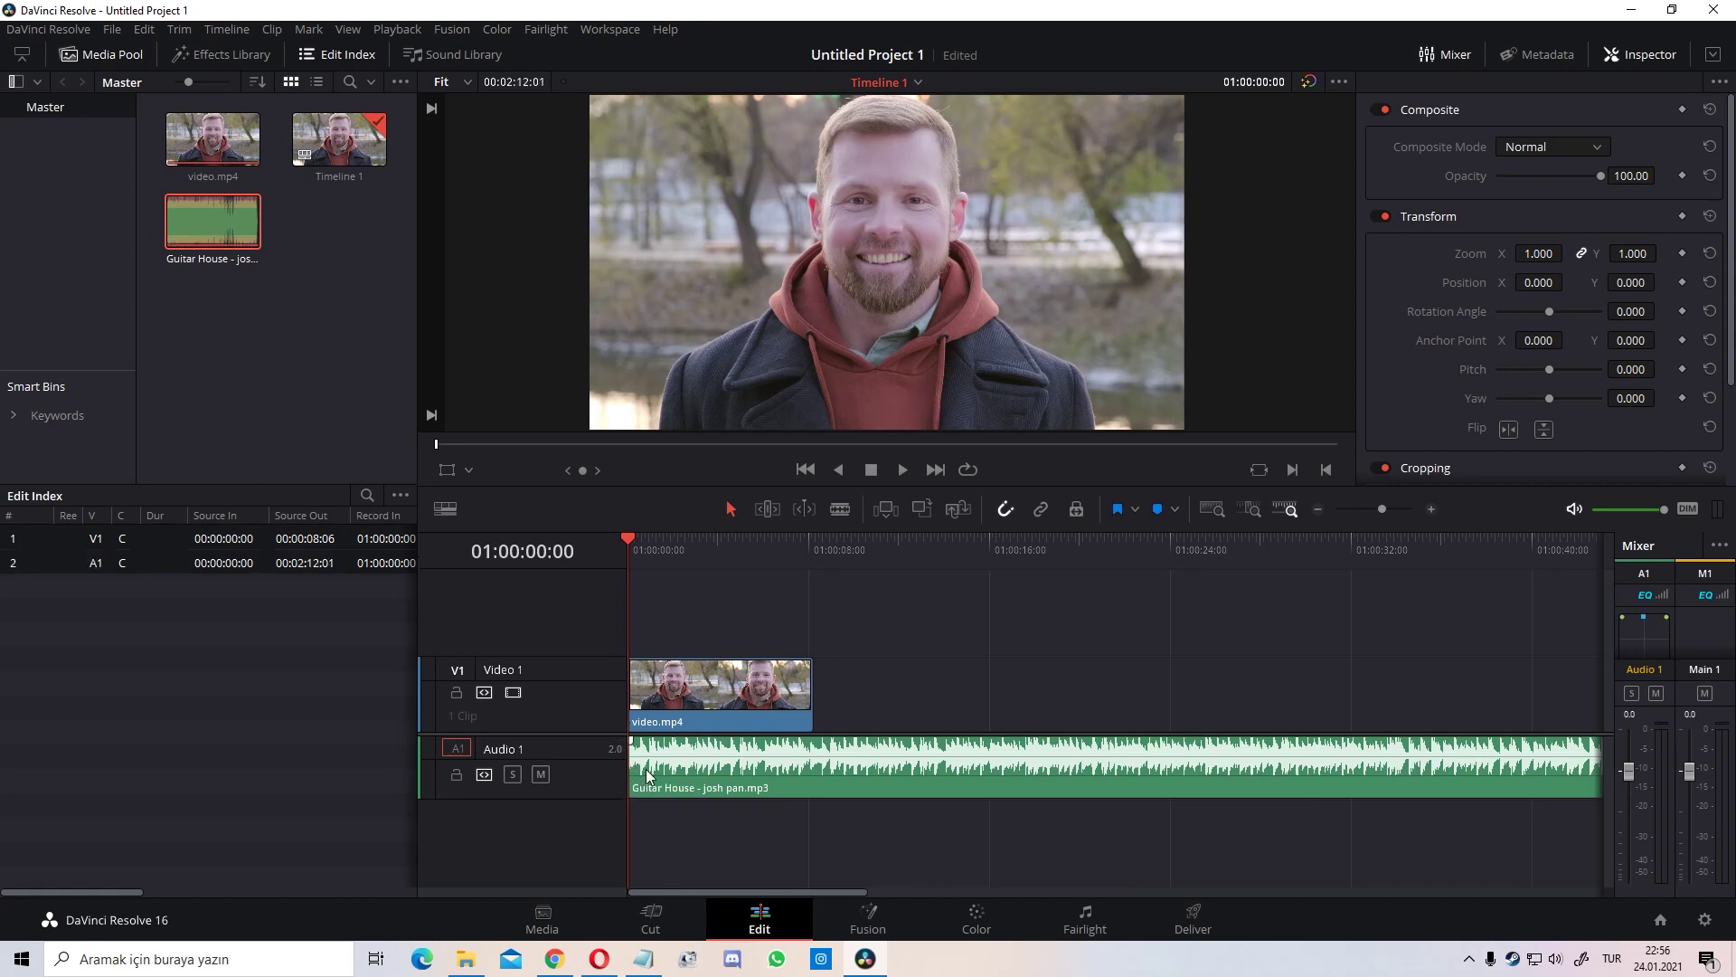
Play the timeline from the beginning to preview the video with its music
left_click(902, 469)
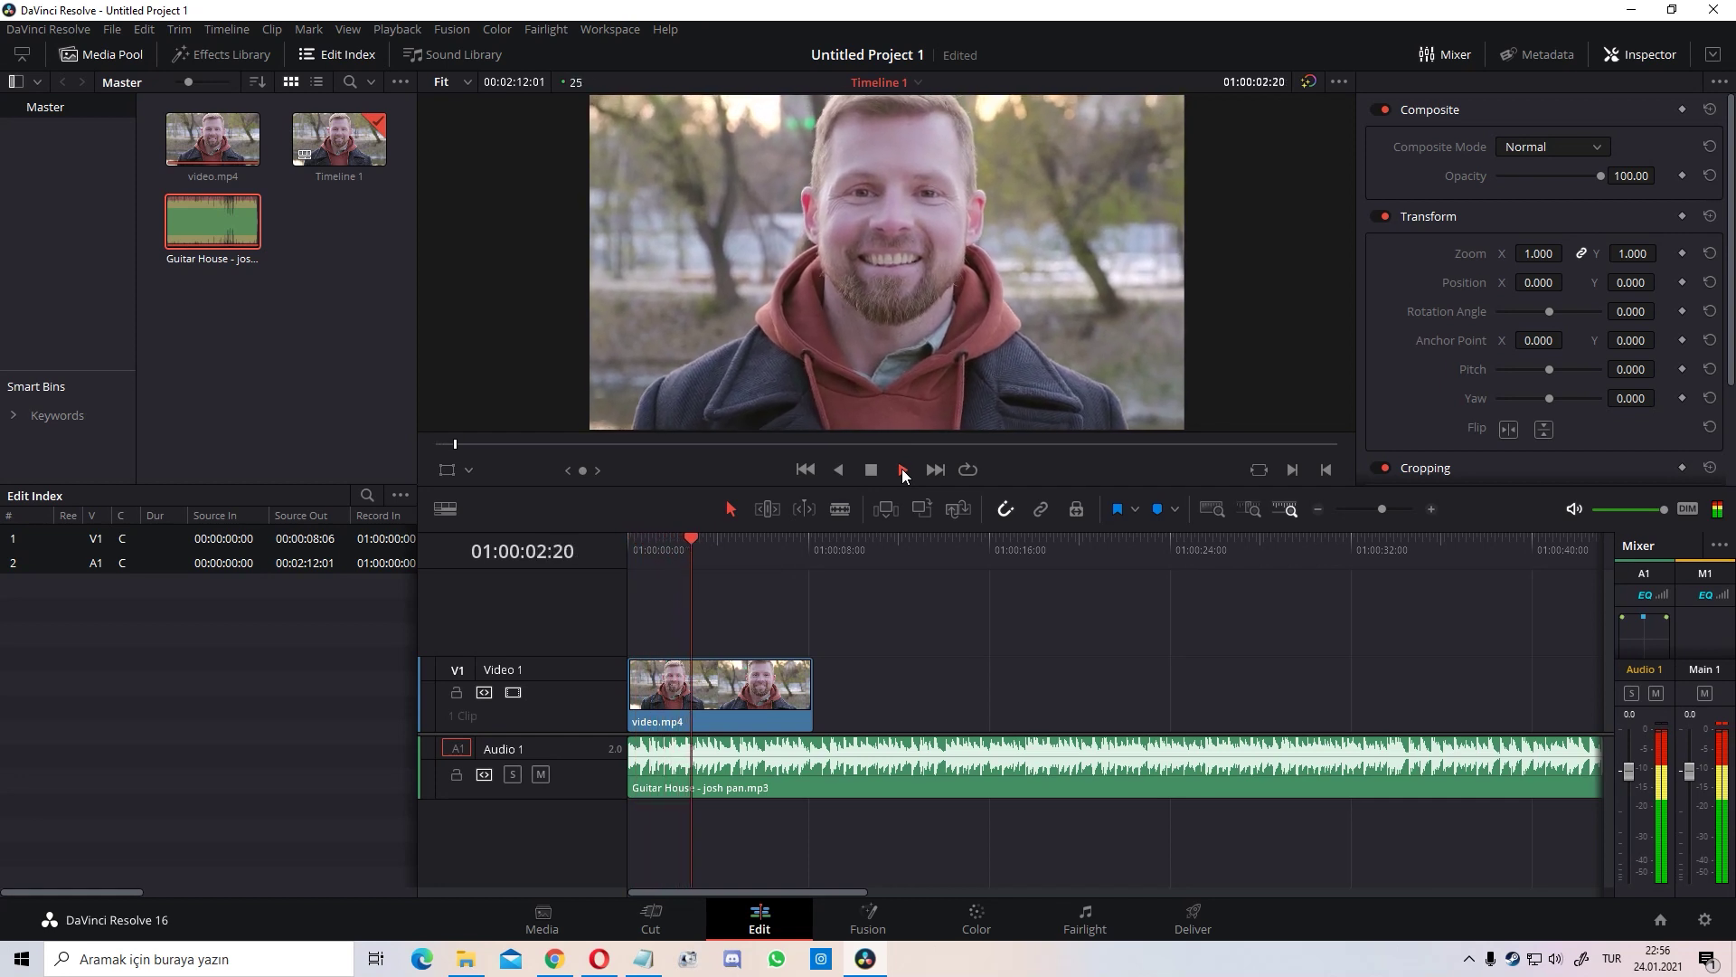
left_click(880, 469)
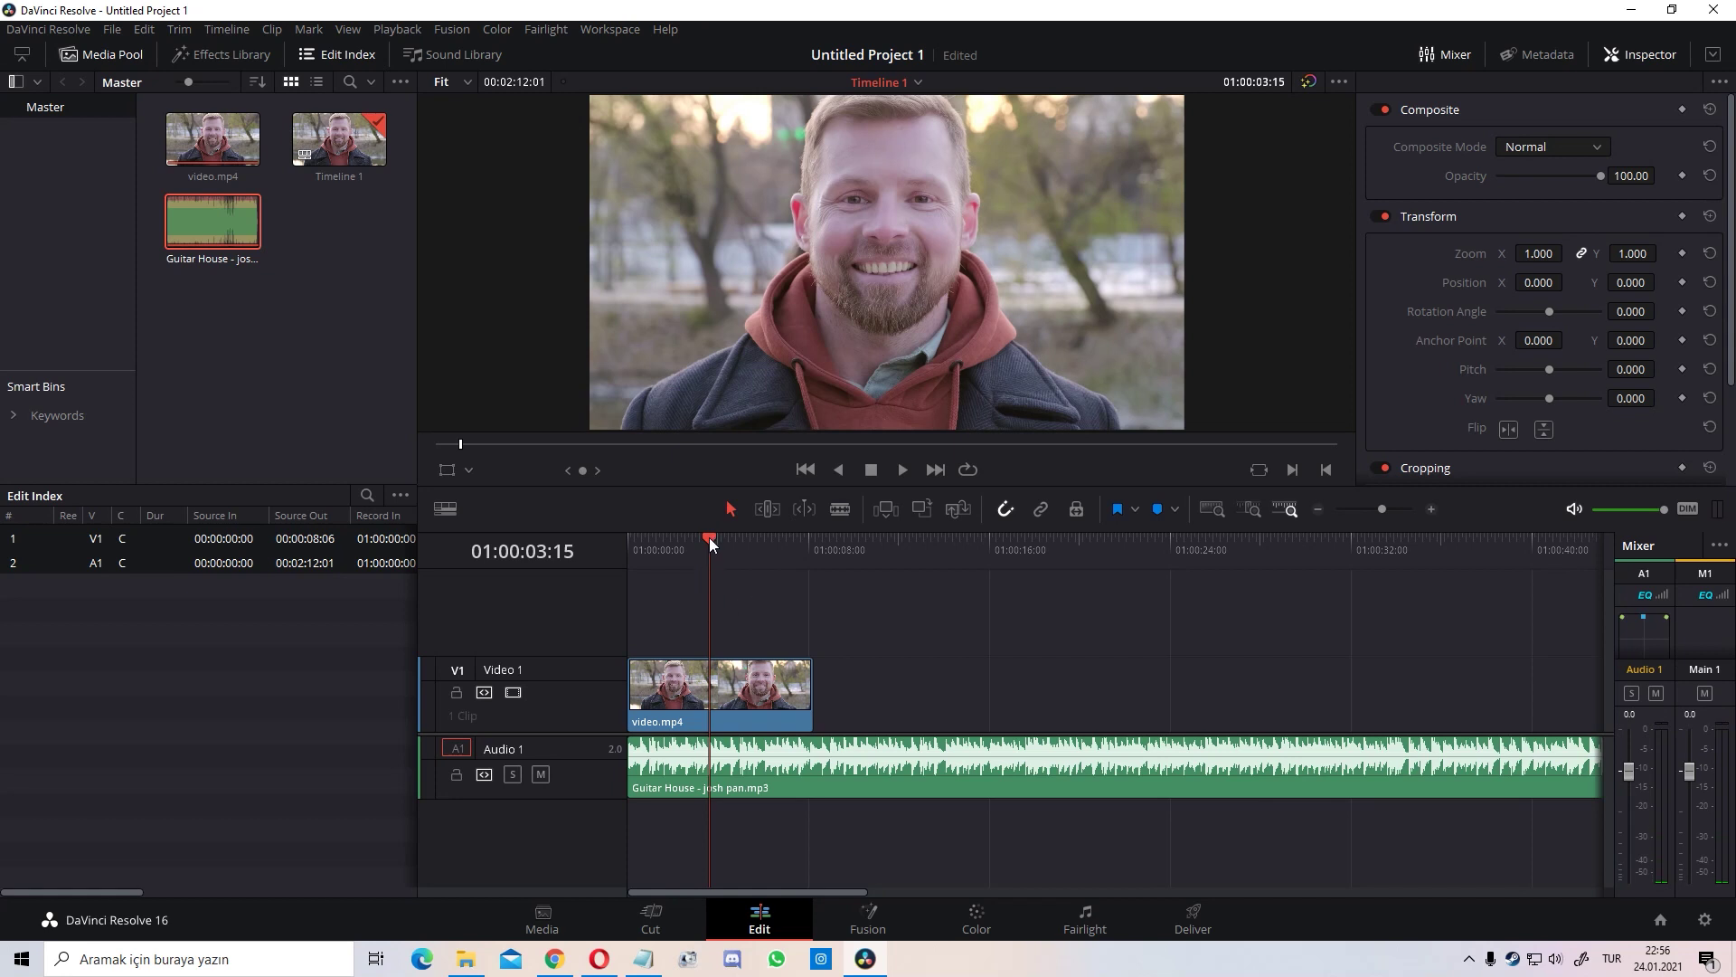
Cut the video clip at 01:00:04:18 and 01:00:06:17 and delete the middle piece, closing the gap
left_click_drag(709, 537, 734, 537)
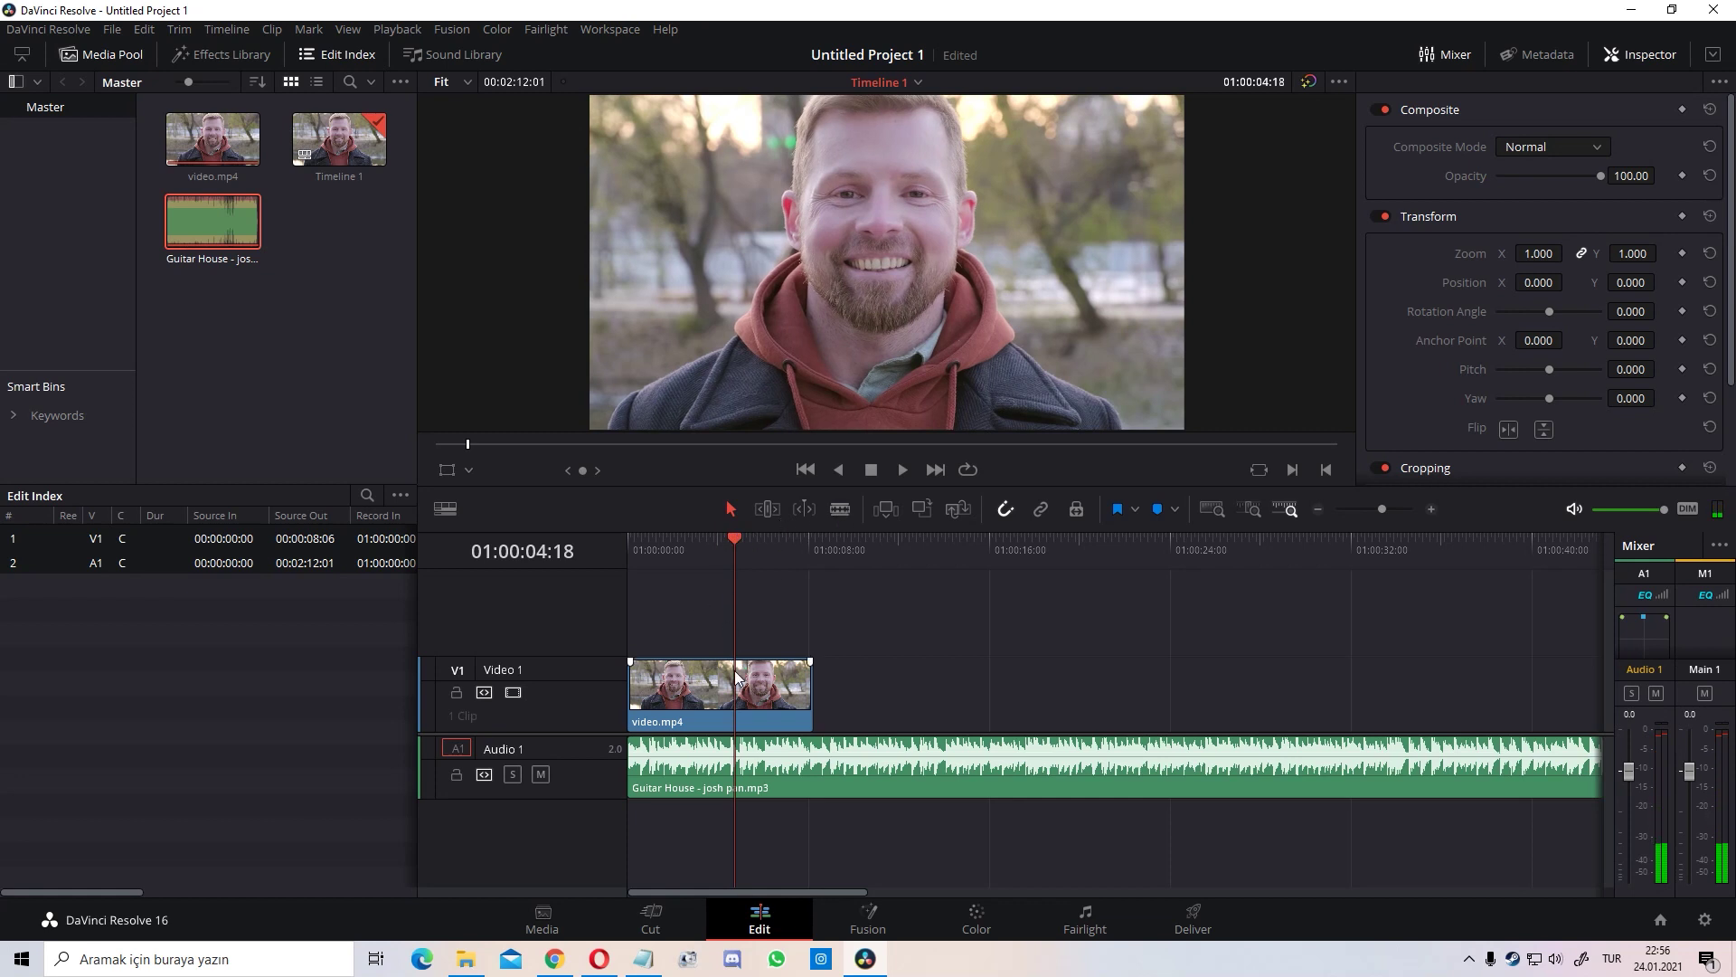
left_click(843, 514)
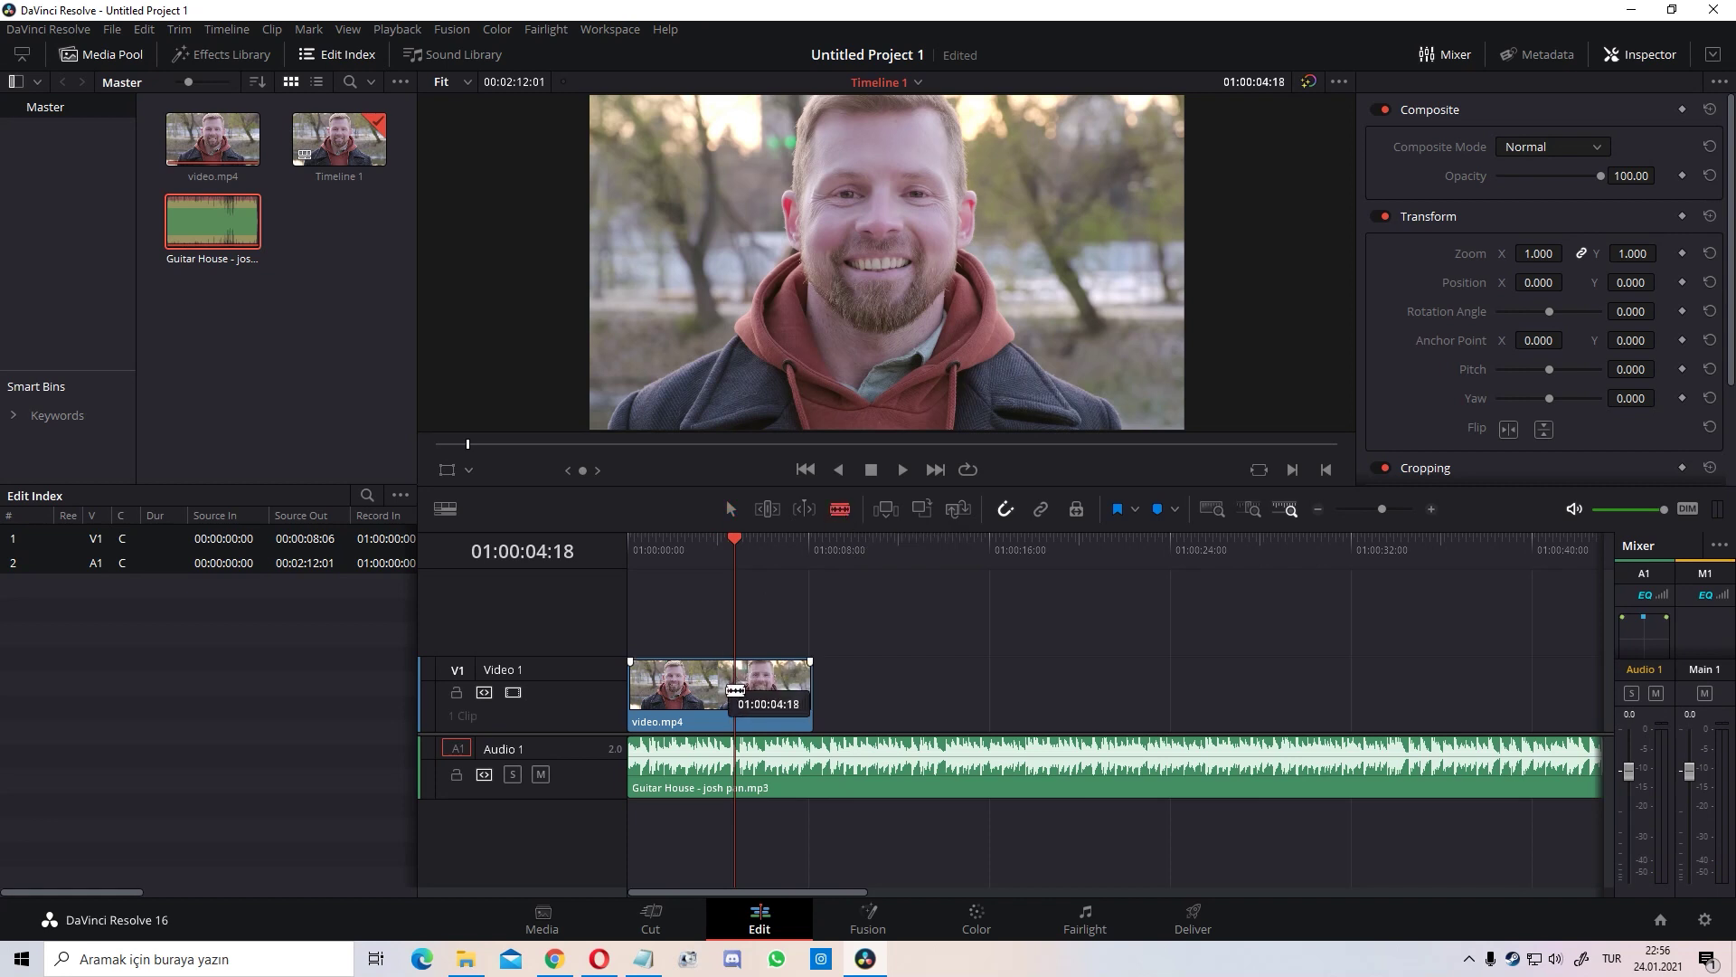
left_click(737, 691)
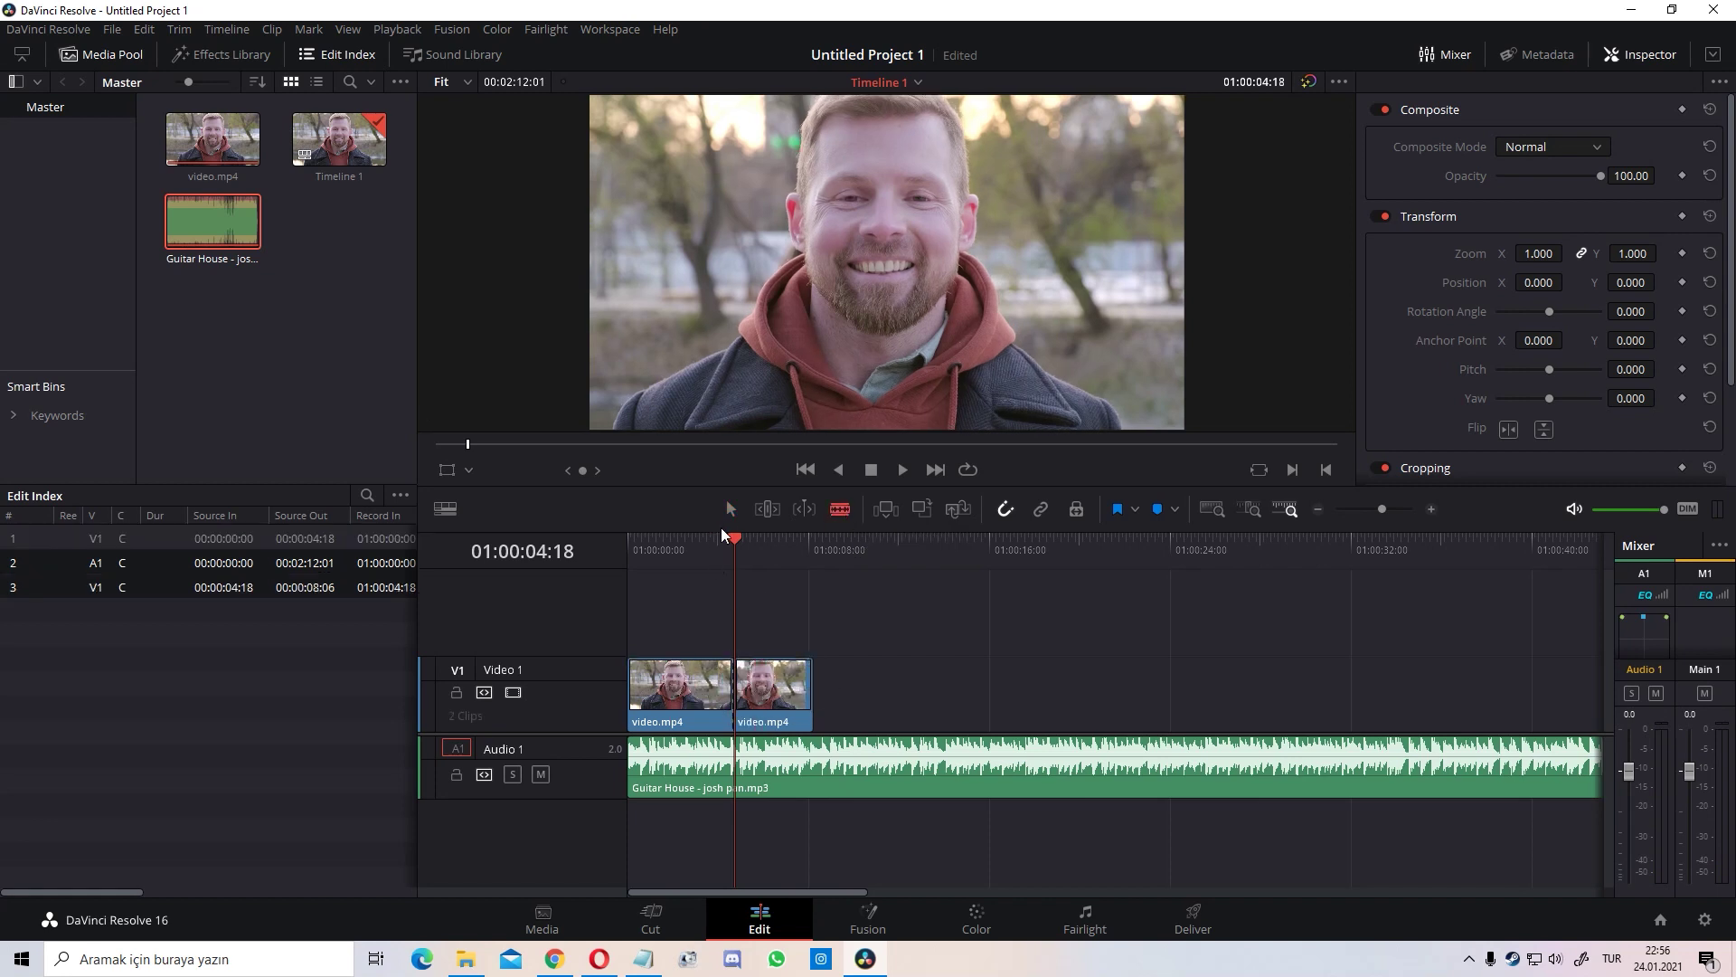
left_click(778, 536)
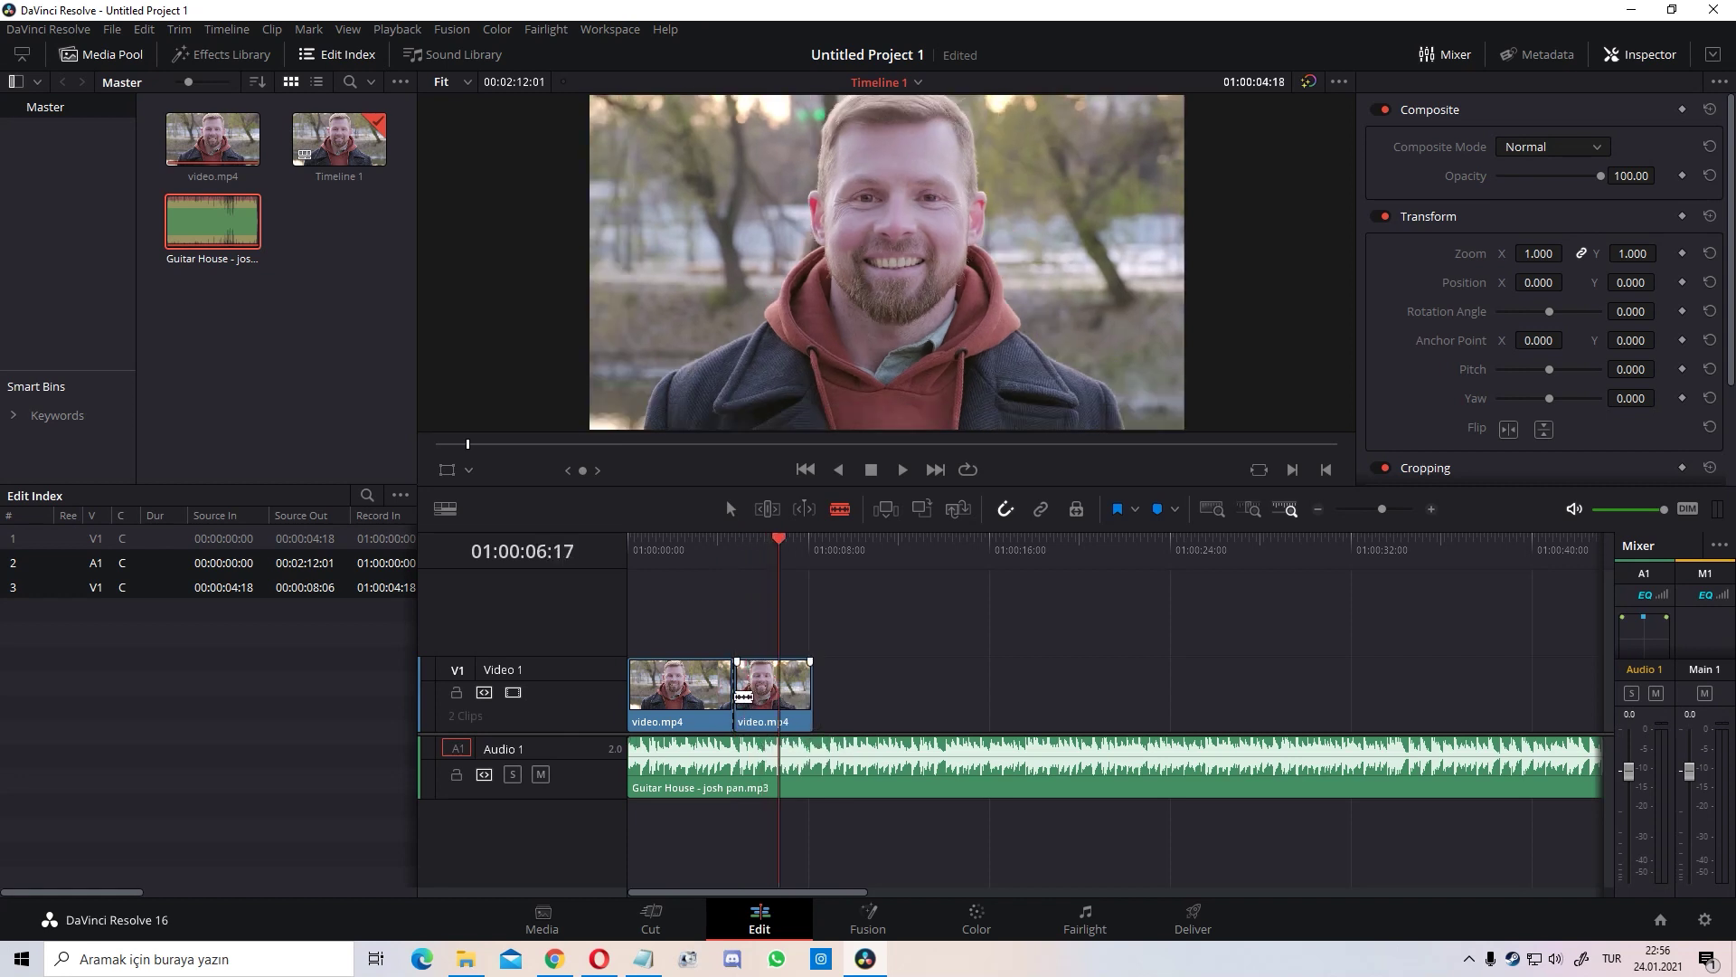
left_click(779, 693)
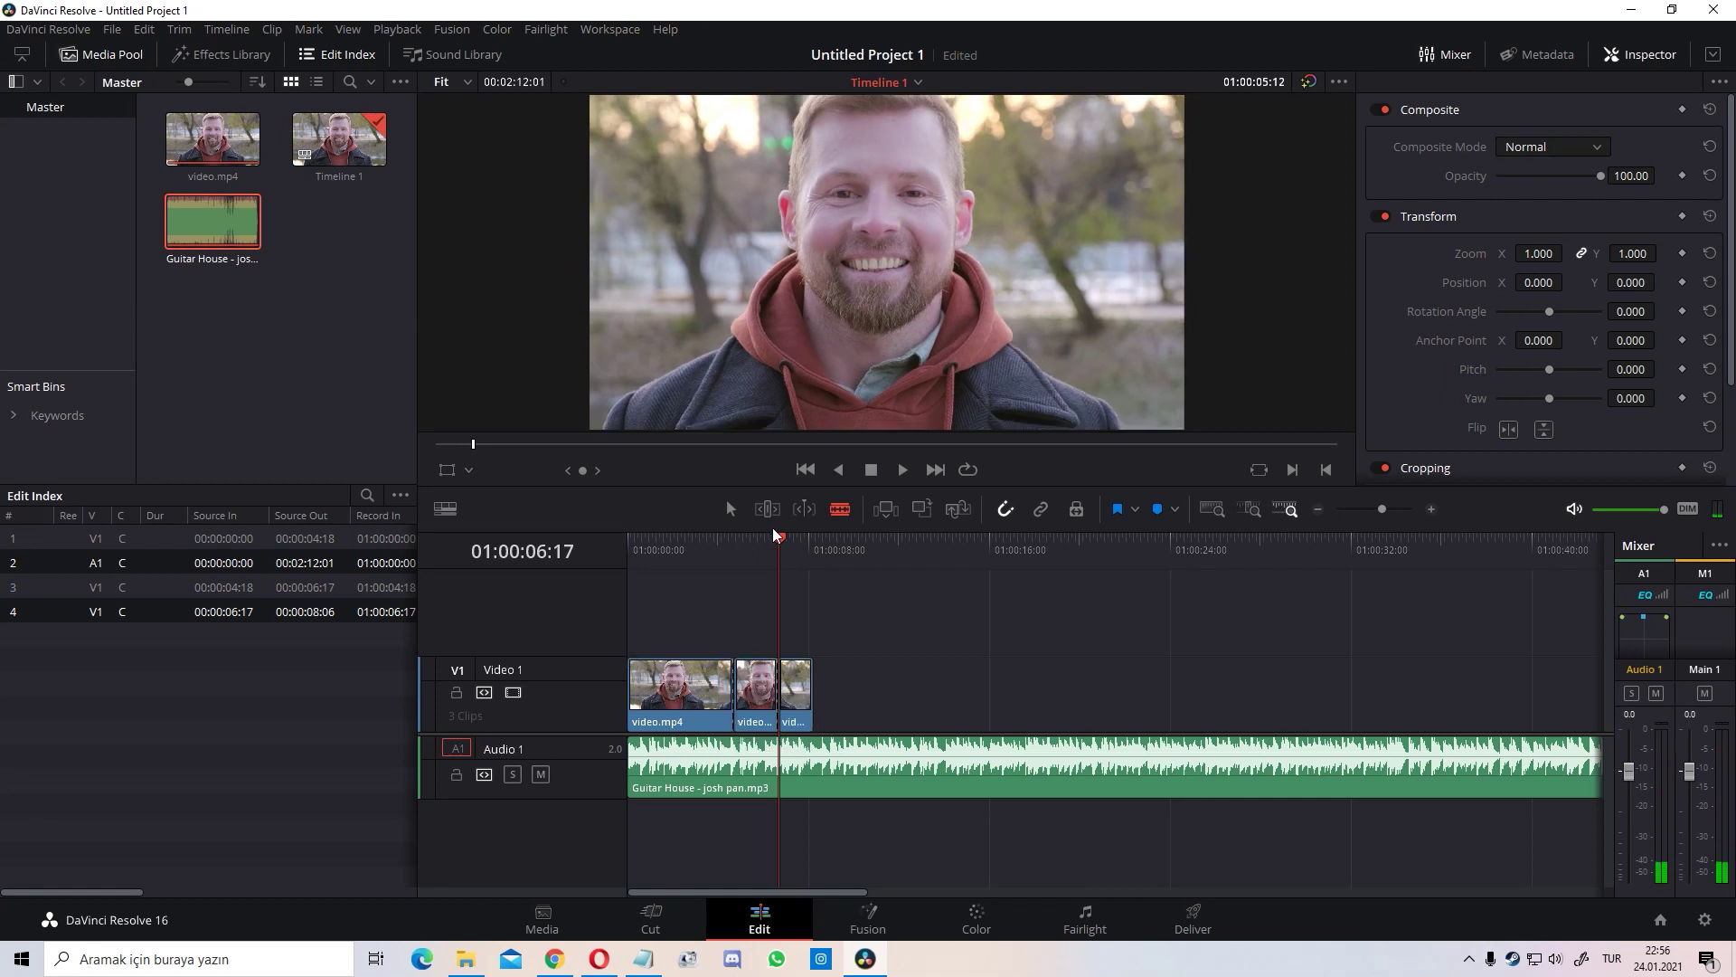
left_click(734, 513)
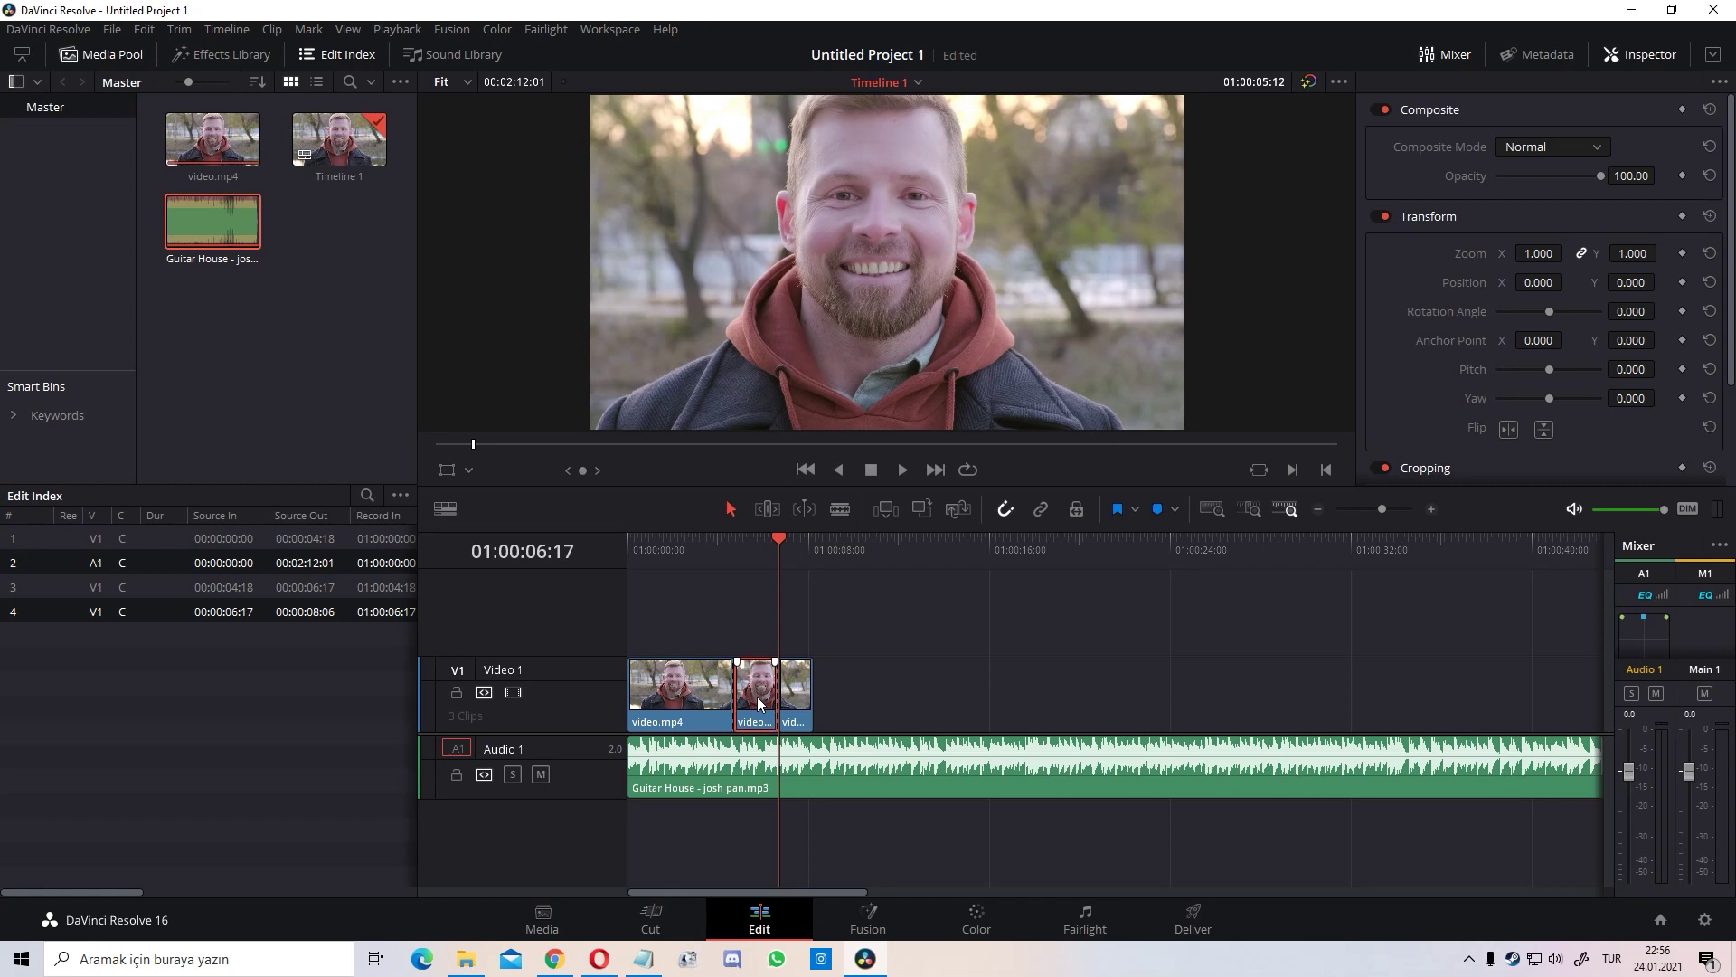
key("Delete")
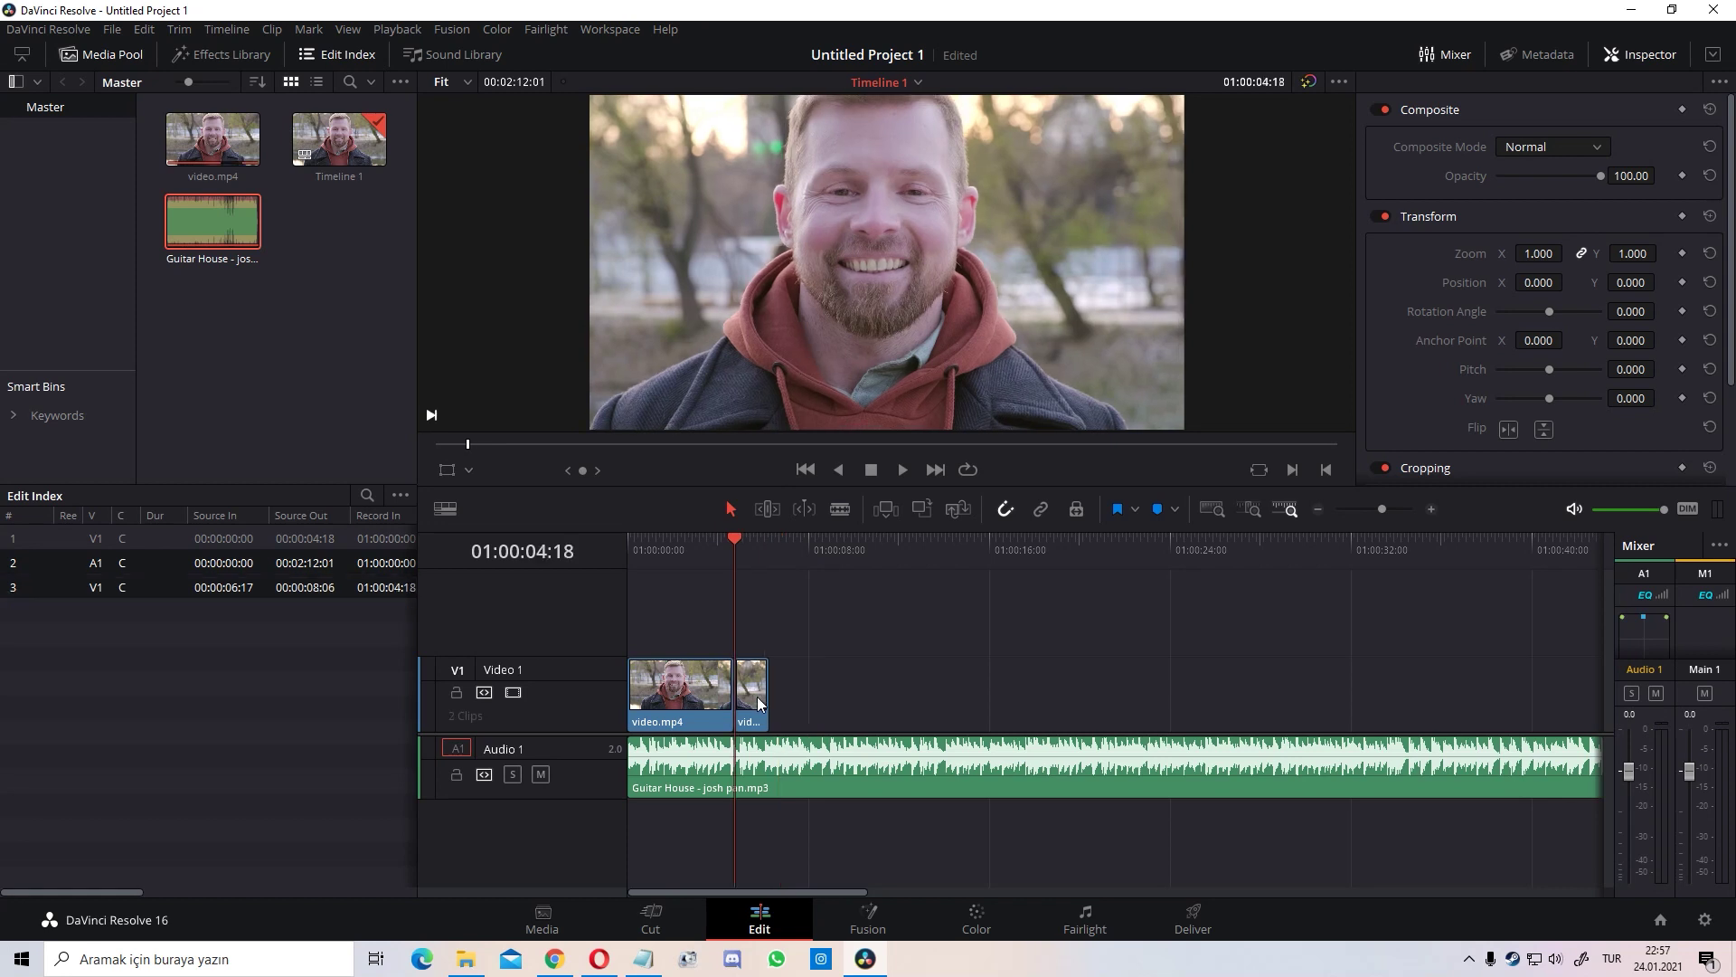
Cut the music clip on Audio 1 at 01:00:07:22 and 01:00:10:03
left_click(696, 539)
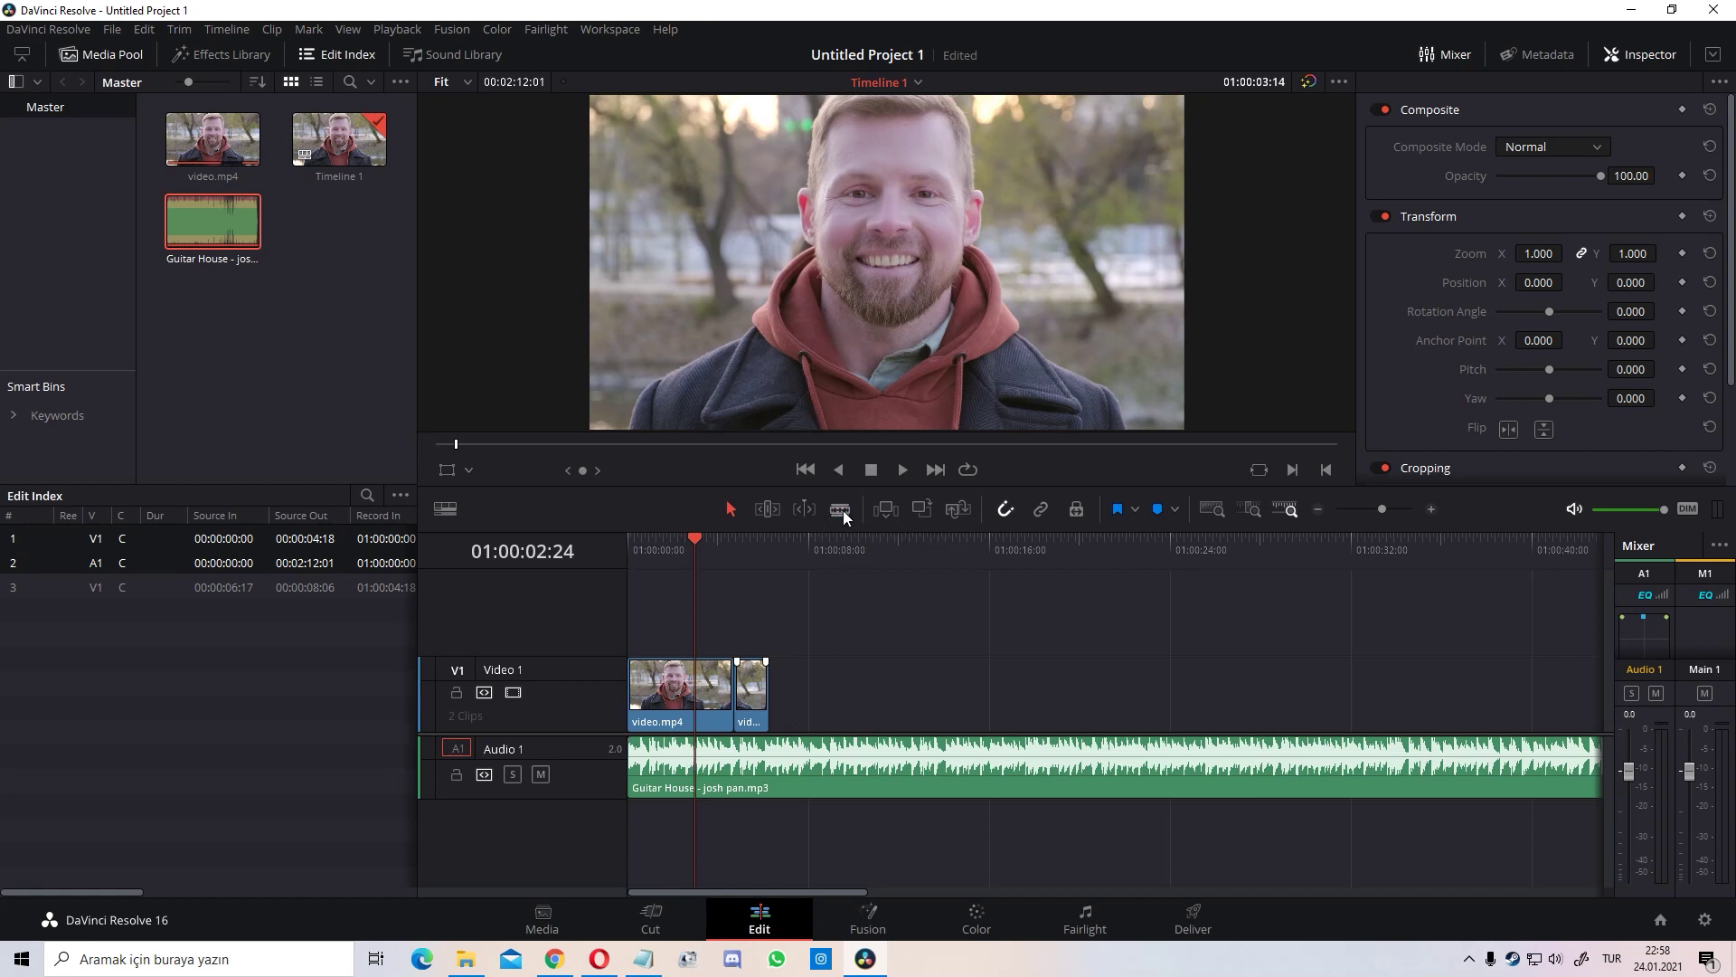
left_click(806, 767)
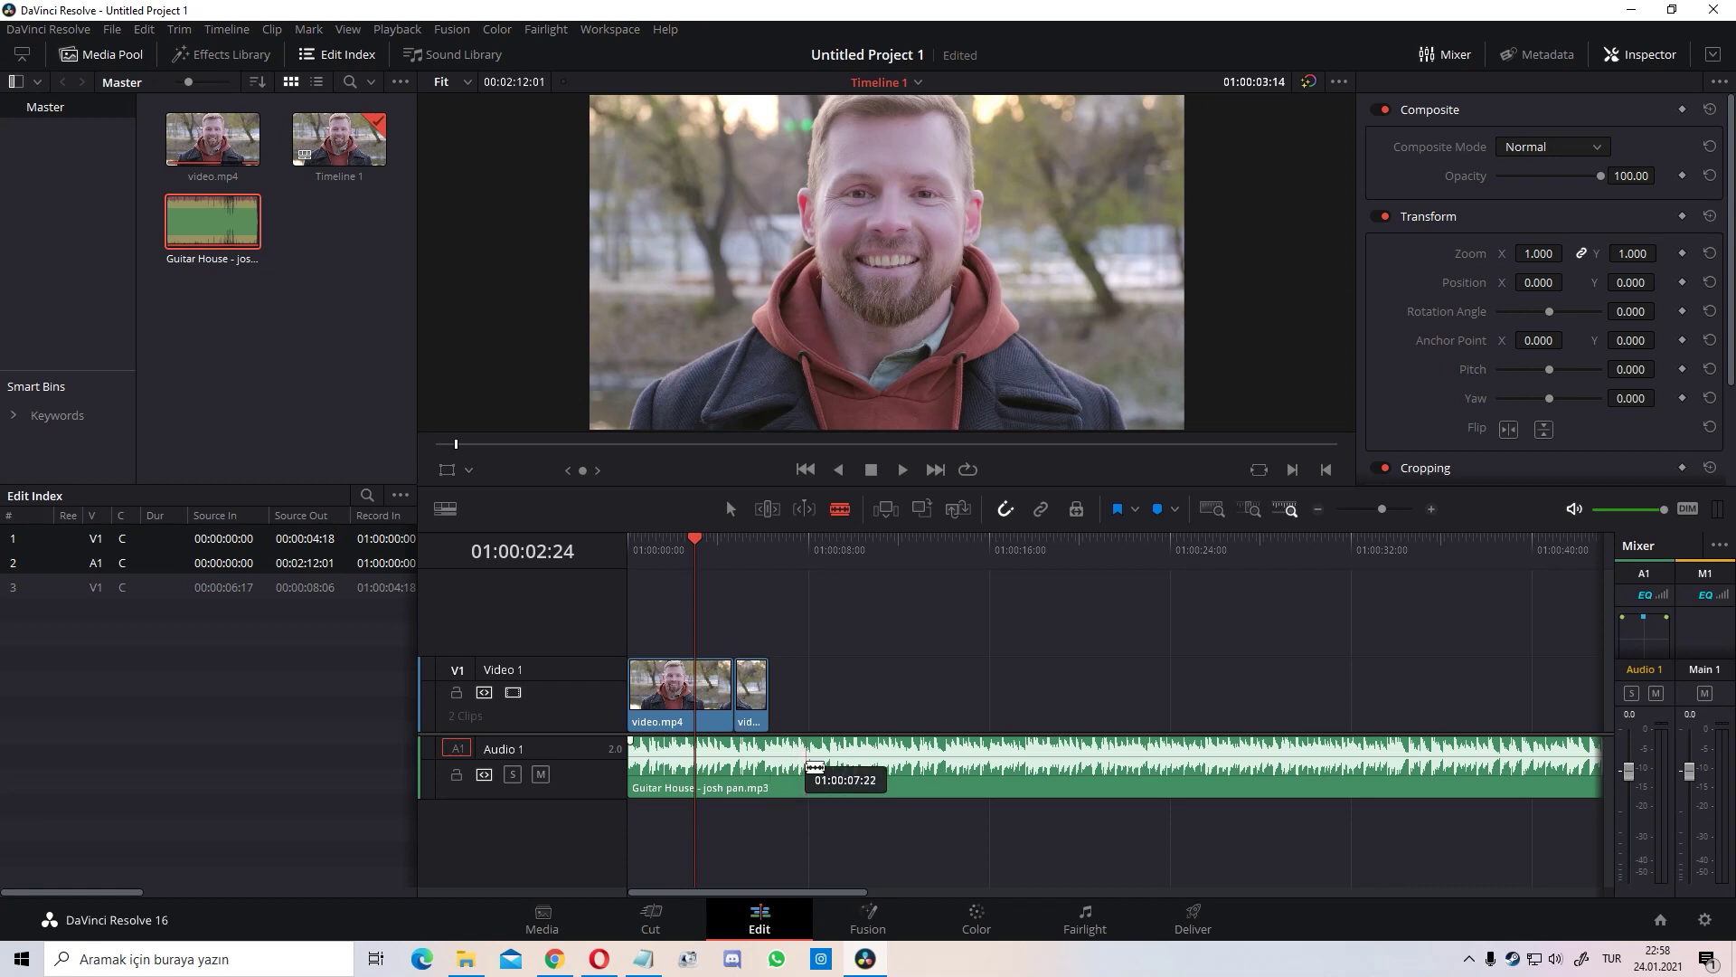
left_click(853, 767)
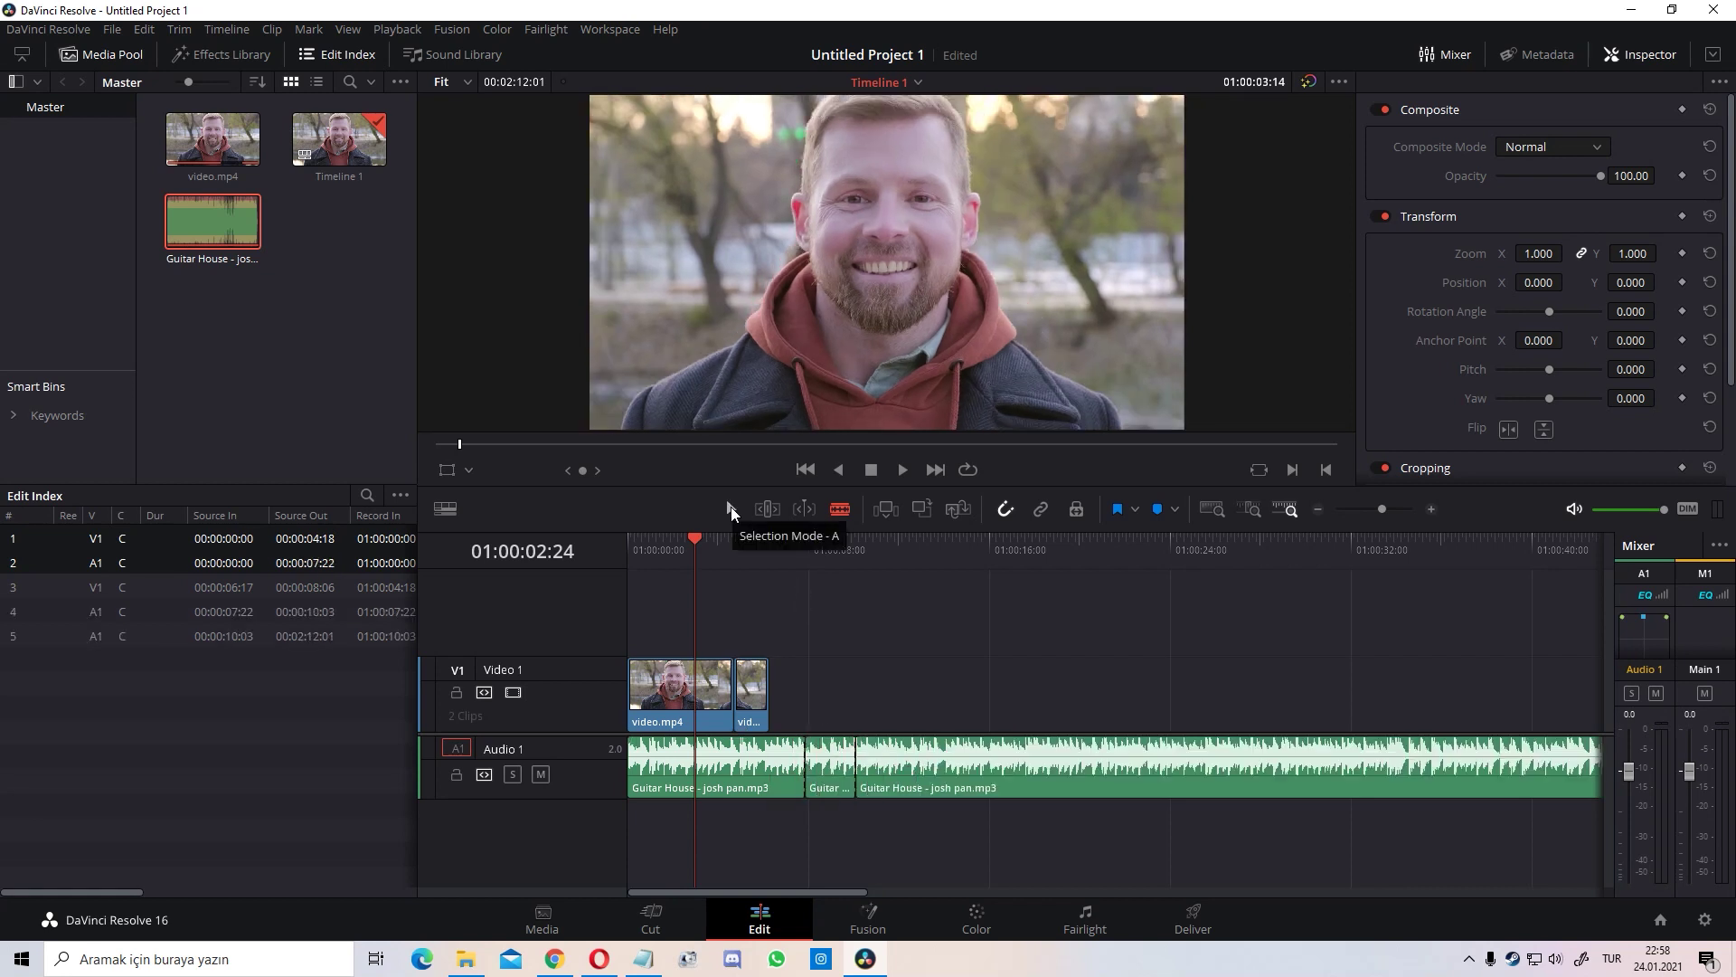
Silence the short middle piece of the music by lowering its clip volume to -100.00
left_click(730, 508)
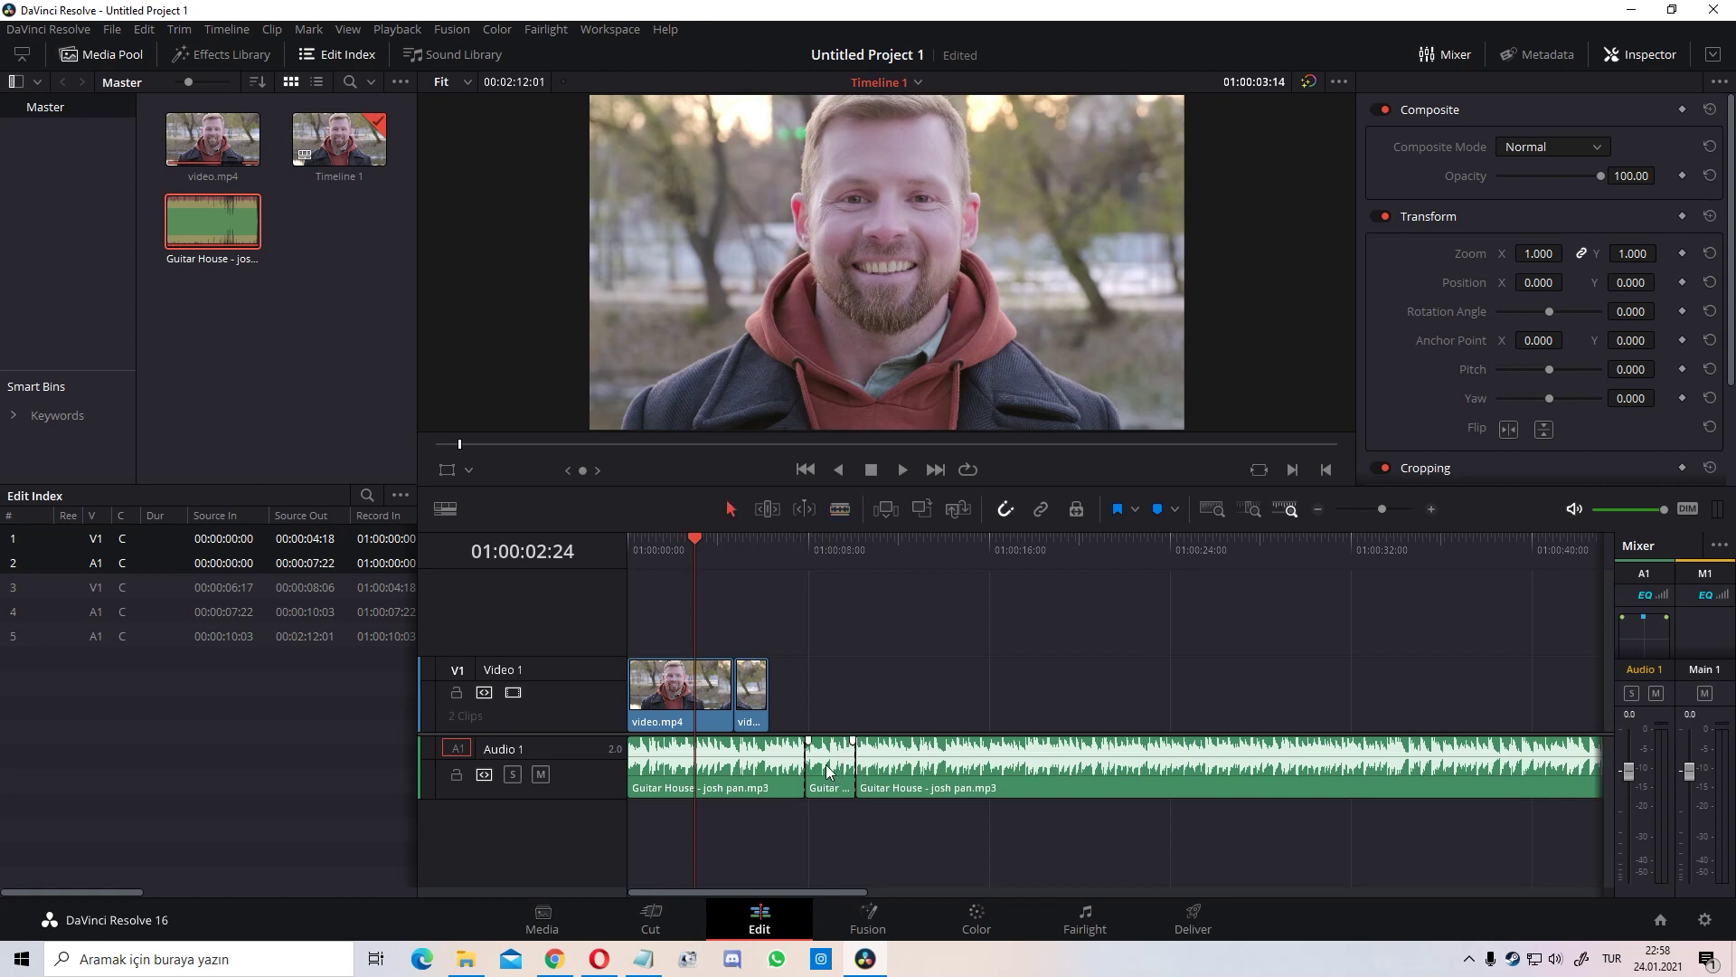
left_click(822, 762)
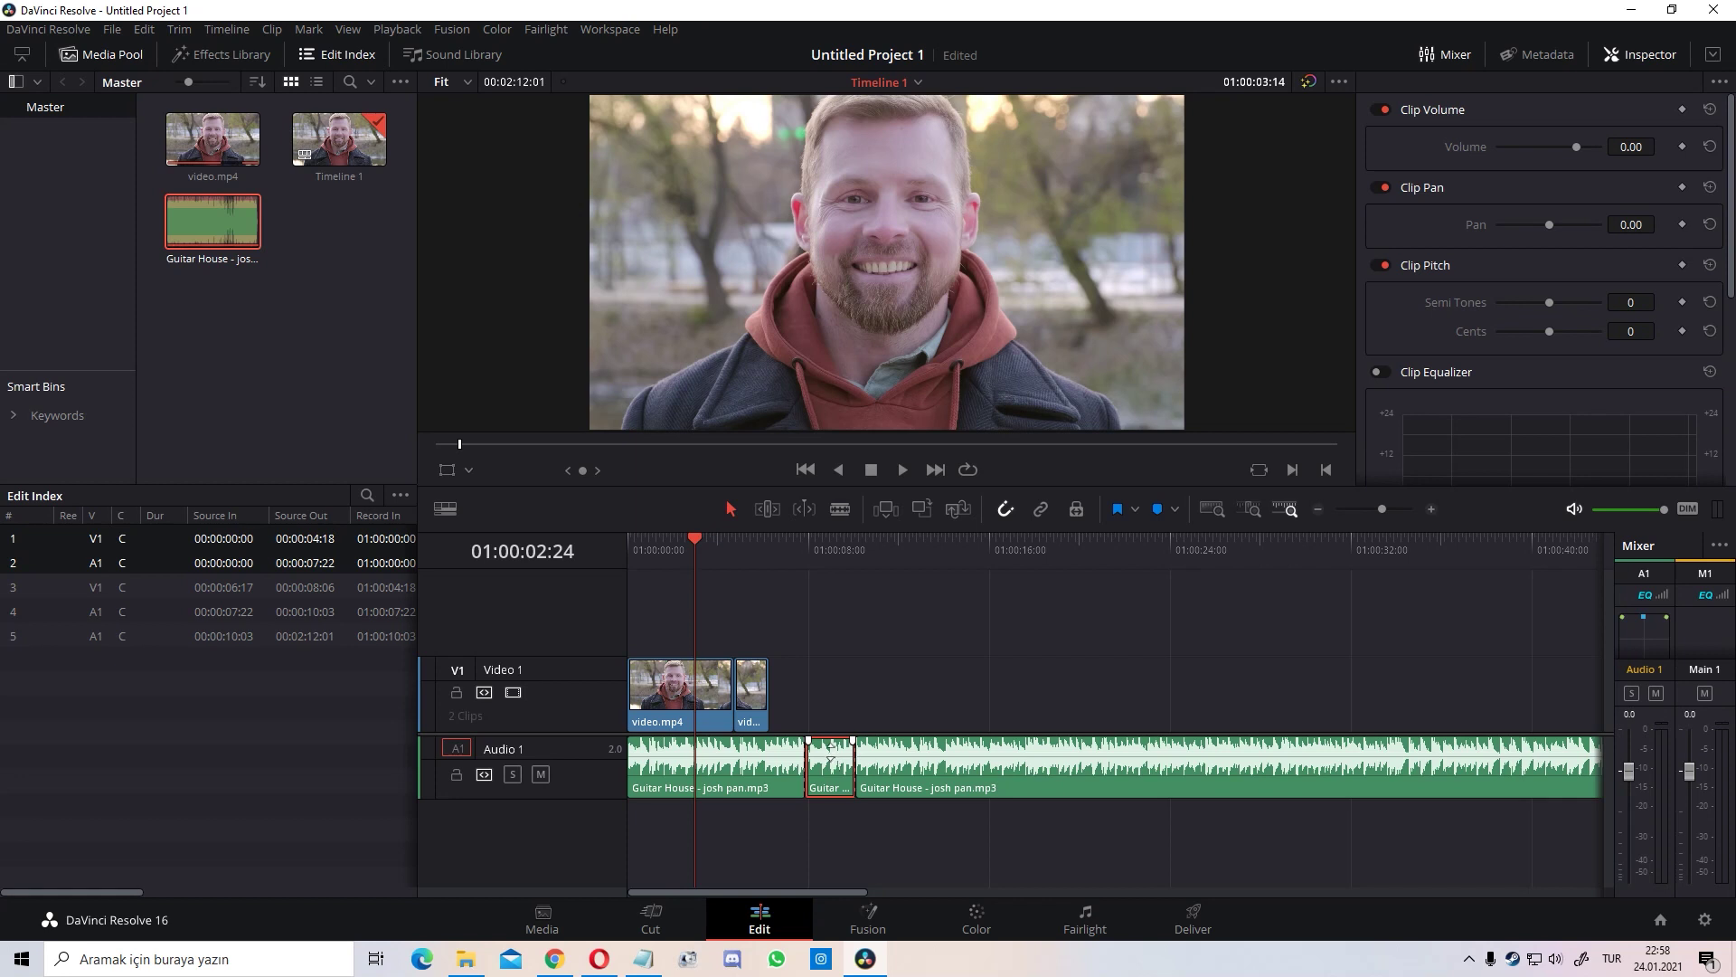
left_click_drag(829, 755, 830, 818)
Play the timeline from about 01:00:07:01 to check the silenced music section
left_click_drag(796, 536, 783, 535)
left_click(785, 535)
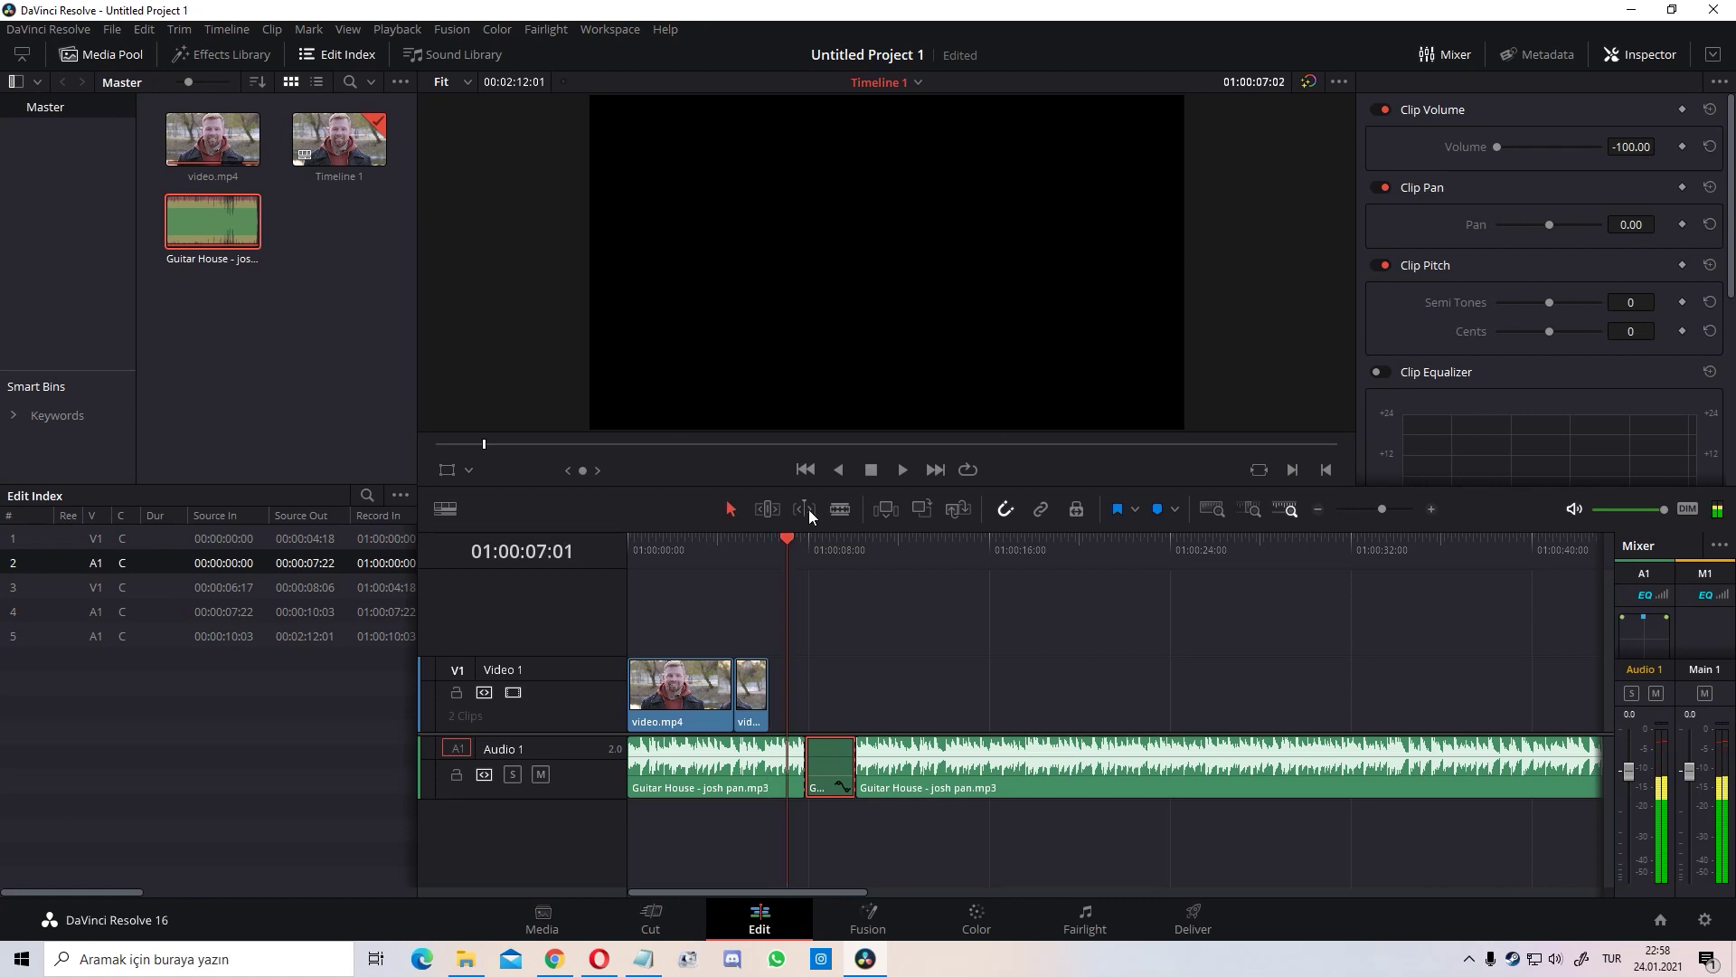
left_click(895, 471)
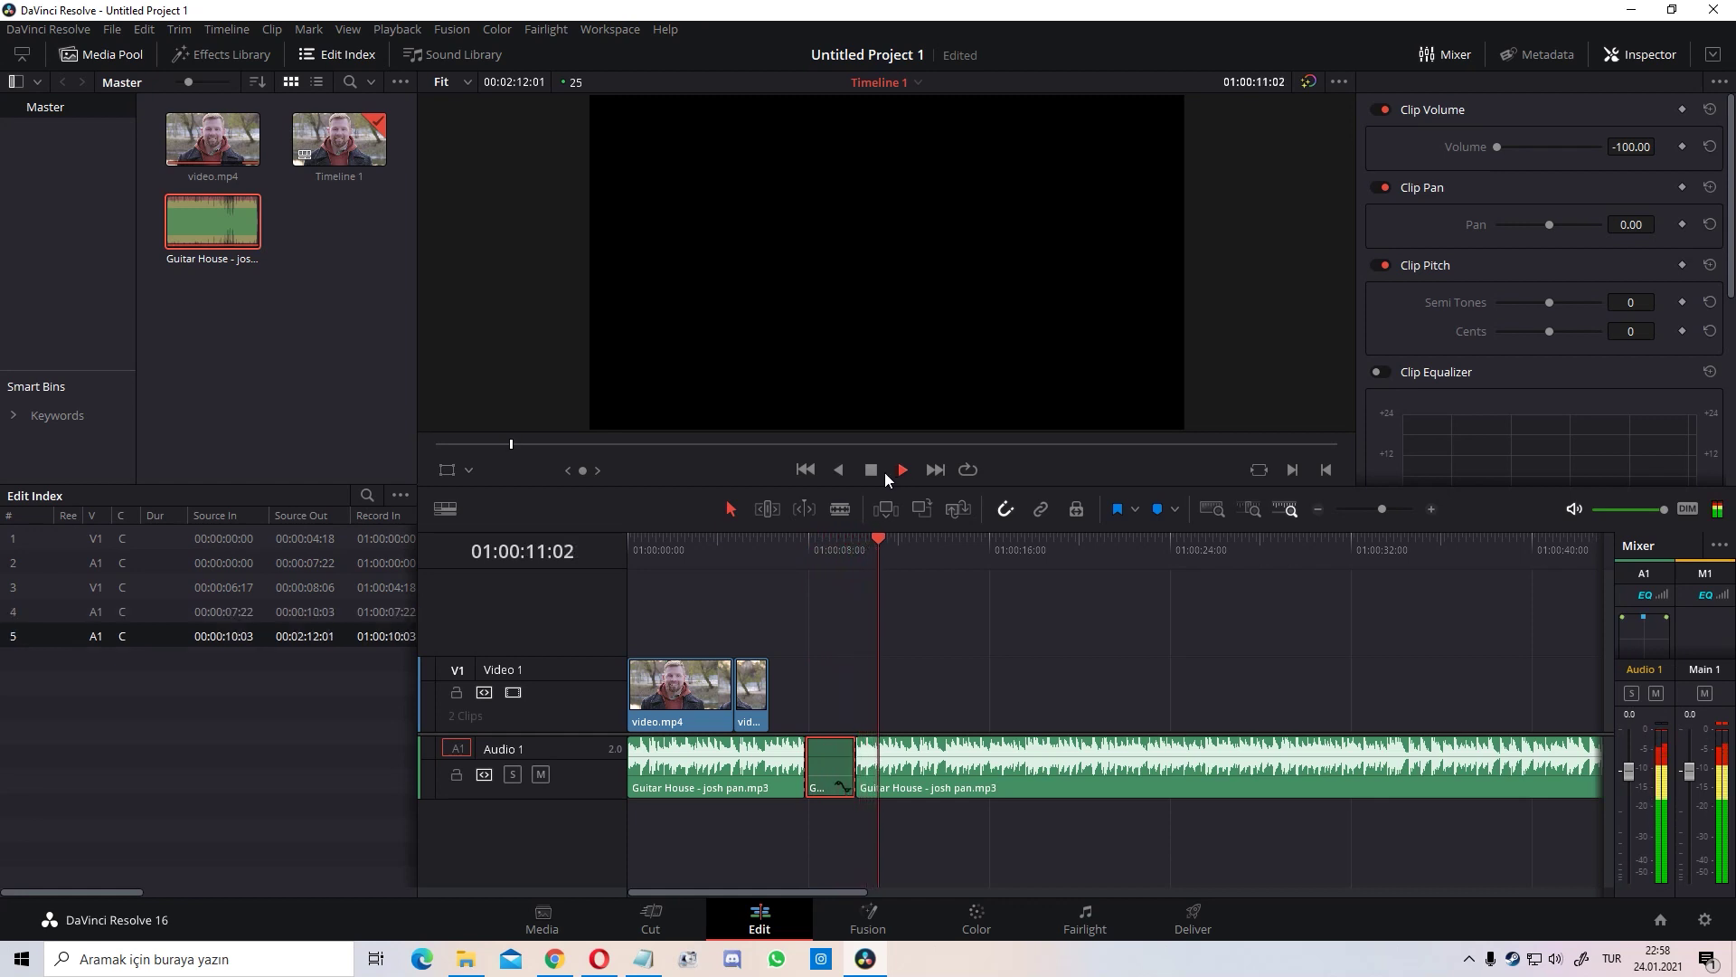
left_click(873, 470)
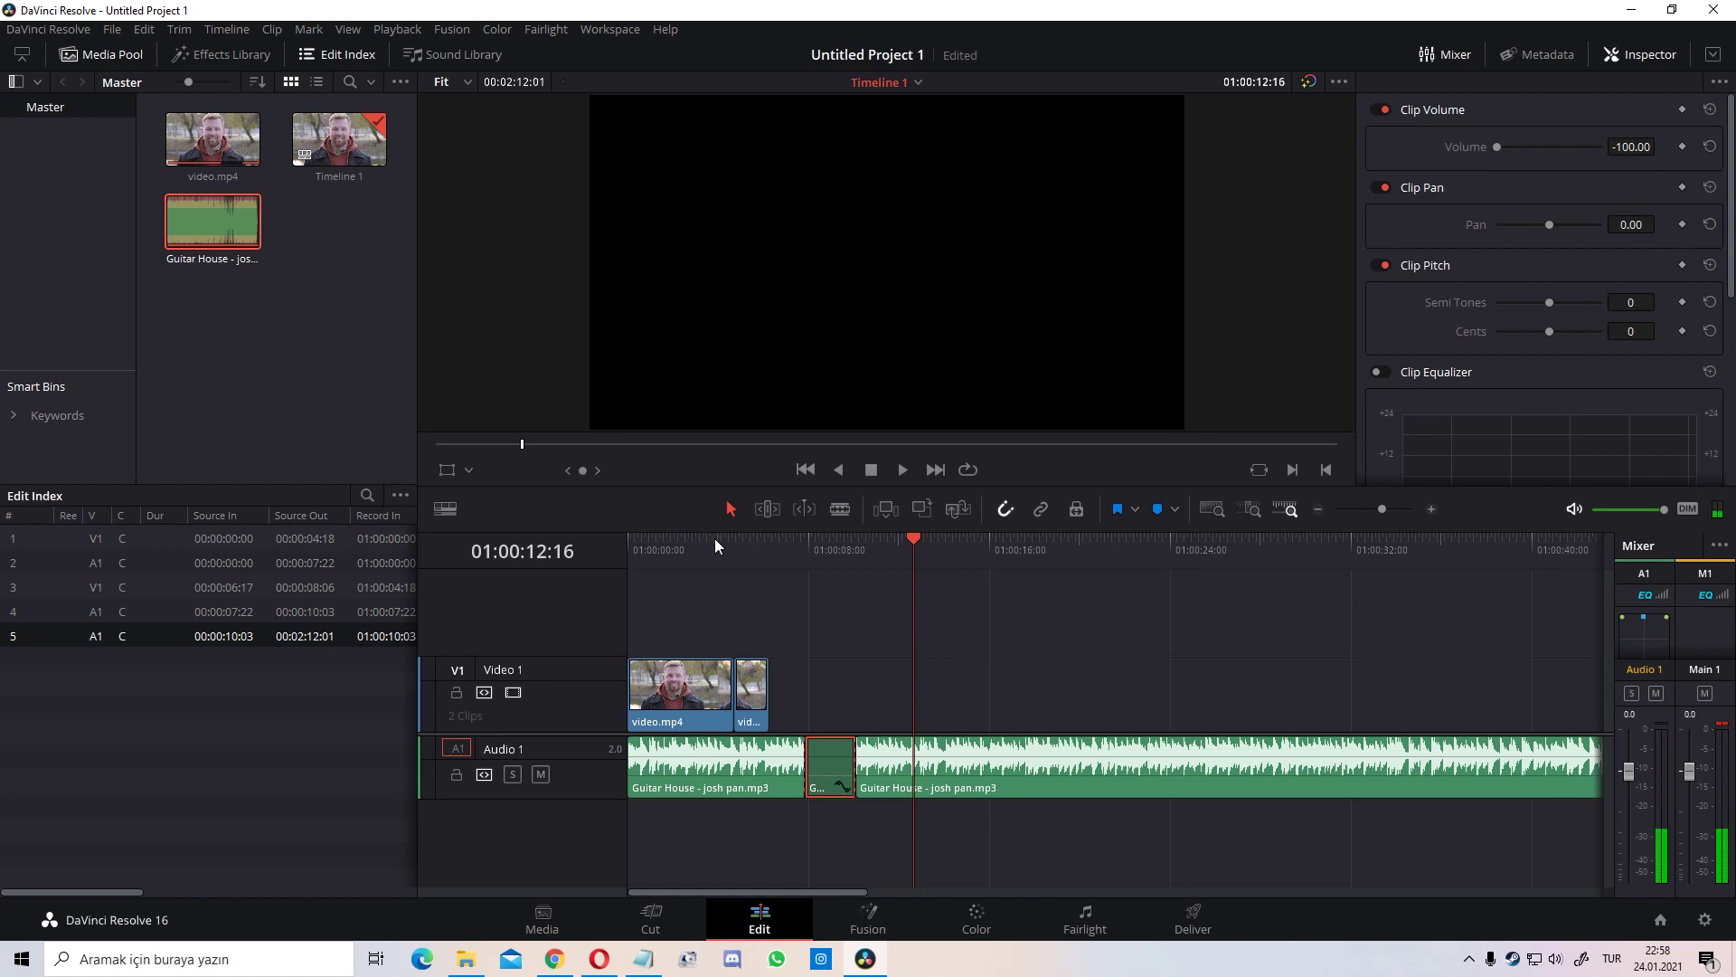
Tint the second video piece pink on the Color page with RGB Gamma 0.14, -0.03, 0.01 and Gain 1.12, 0.96, 1.05
left_click_drag(715, 539, 743, 535)
left_click(745, 683)
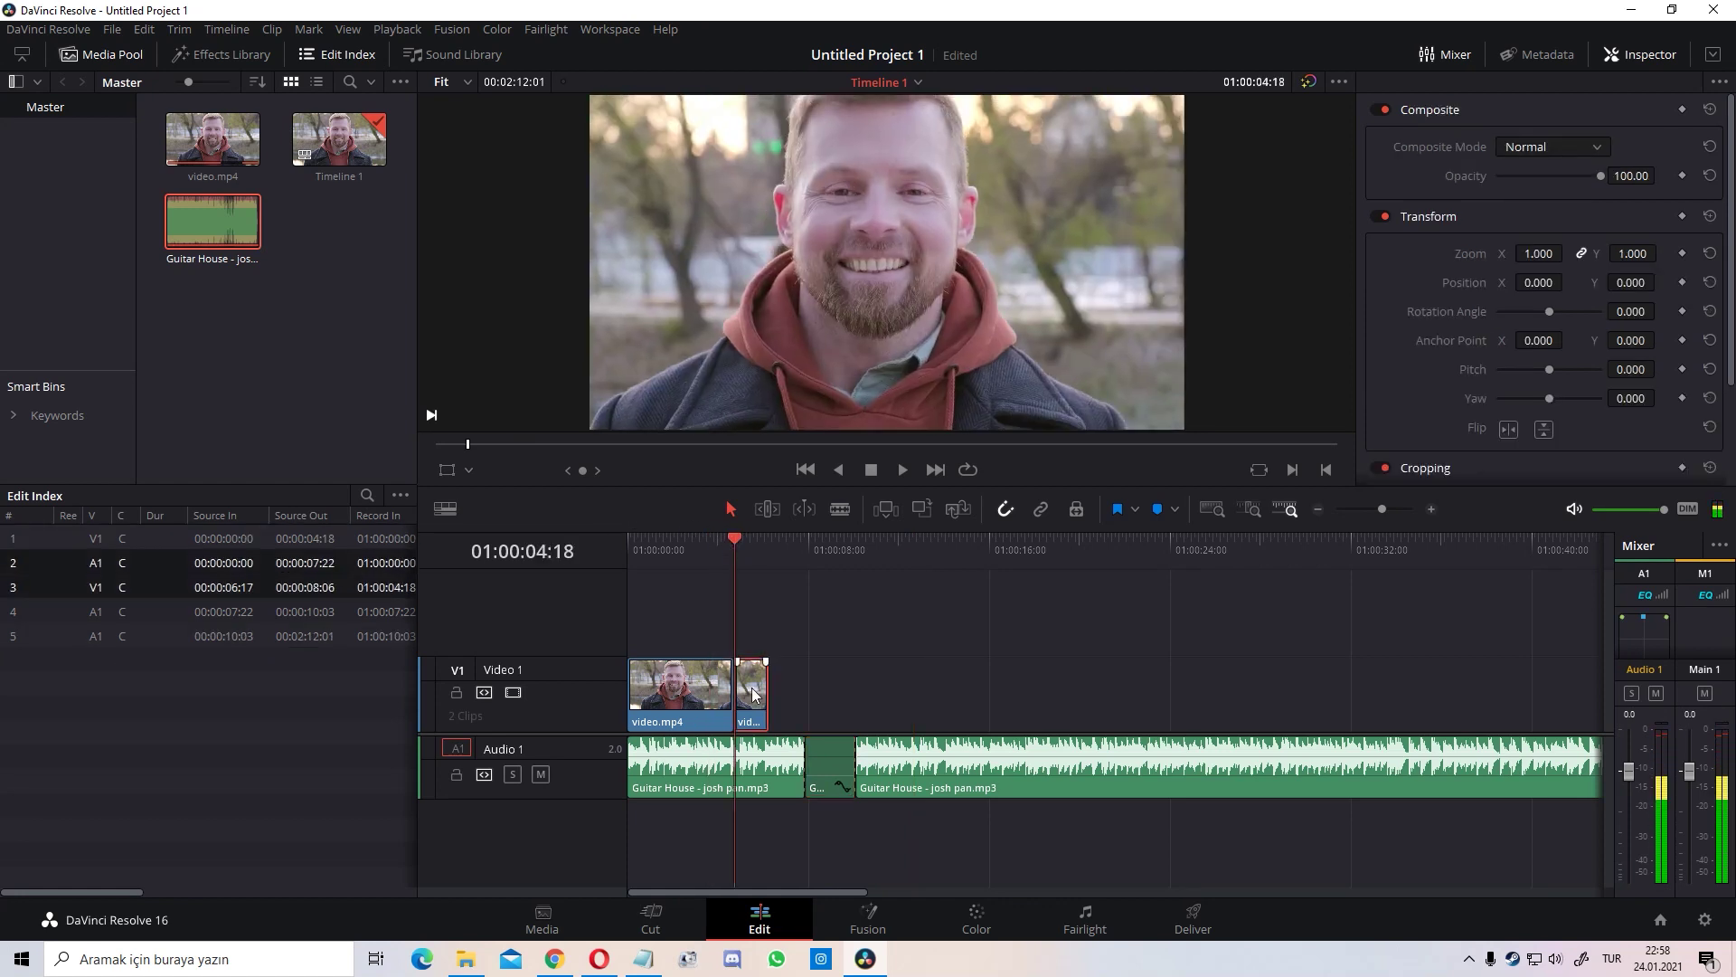
left_click(984, 919)
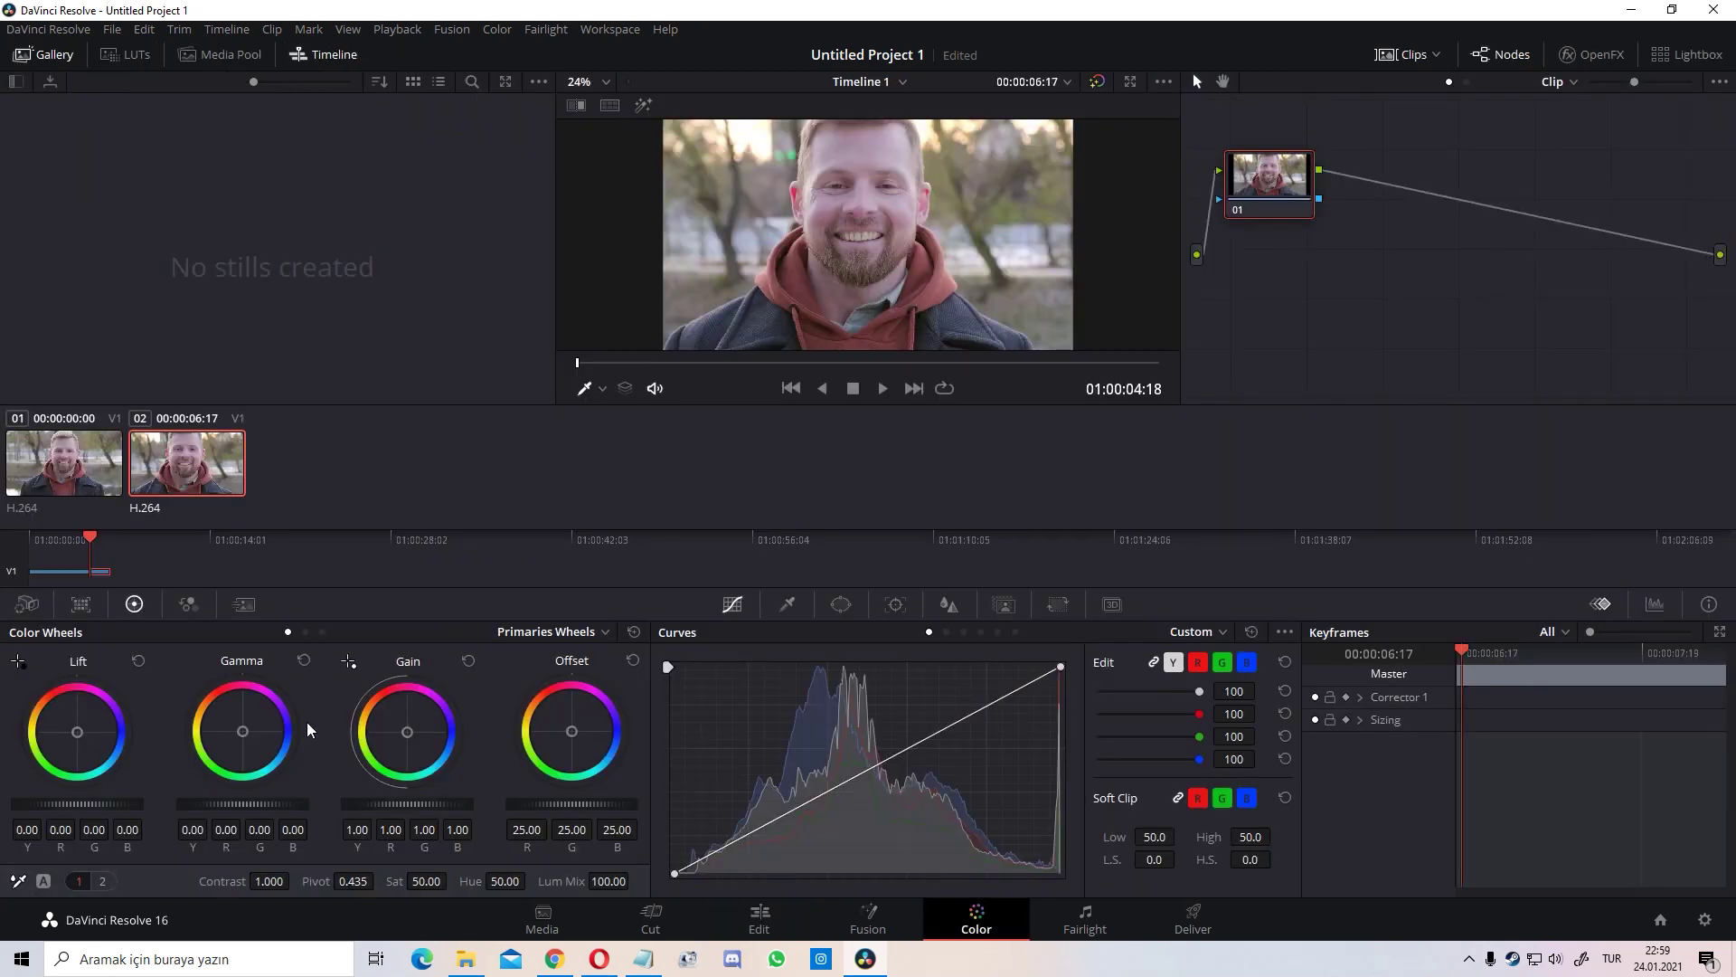
mouse_move(250, 730)
left_mouse_down()
mouse_move(265, 744)
mouse_move(192, 742)
mouse_move(224, 717)
mouse_move(200, 703)
mouse_move(243, 709)
left_mouse_up()
mouse_move(407, 732)
left_mouse_down()
mouse_move(438, 723)
mouse_move(380, 714)
mouse_move(409, 731)
left_mouse_up()
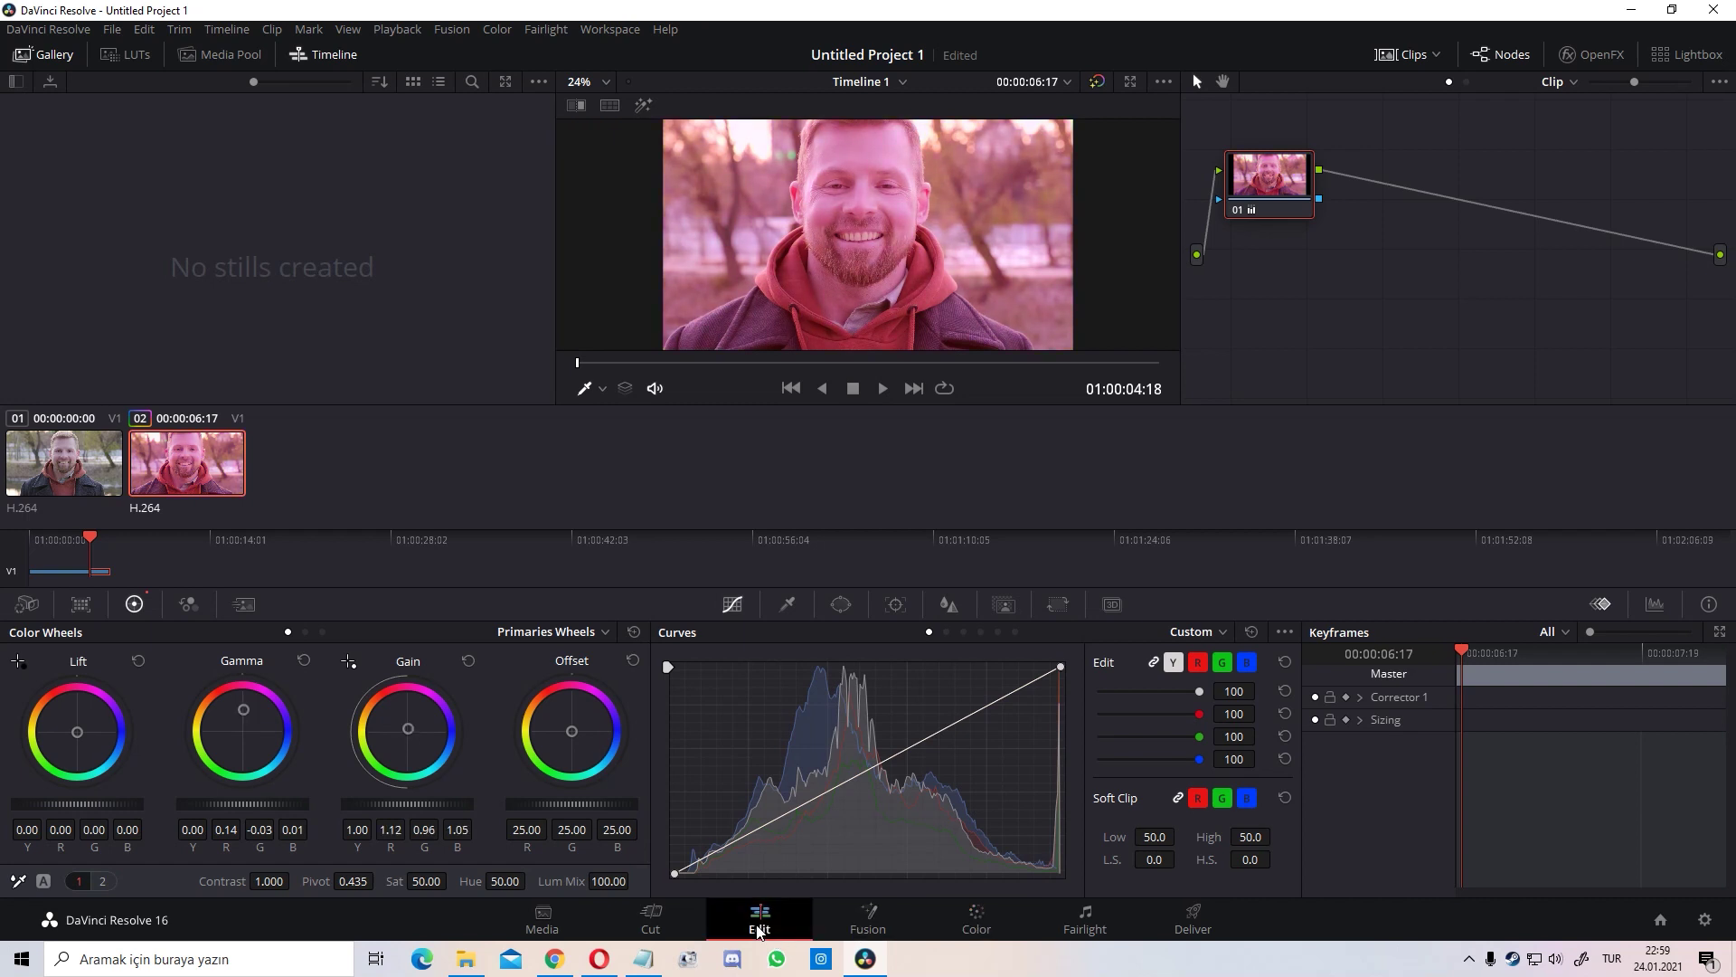
Return to the Edit page and compare the ungraded first video piece with the tinted second one
left_click(760, 918)
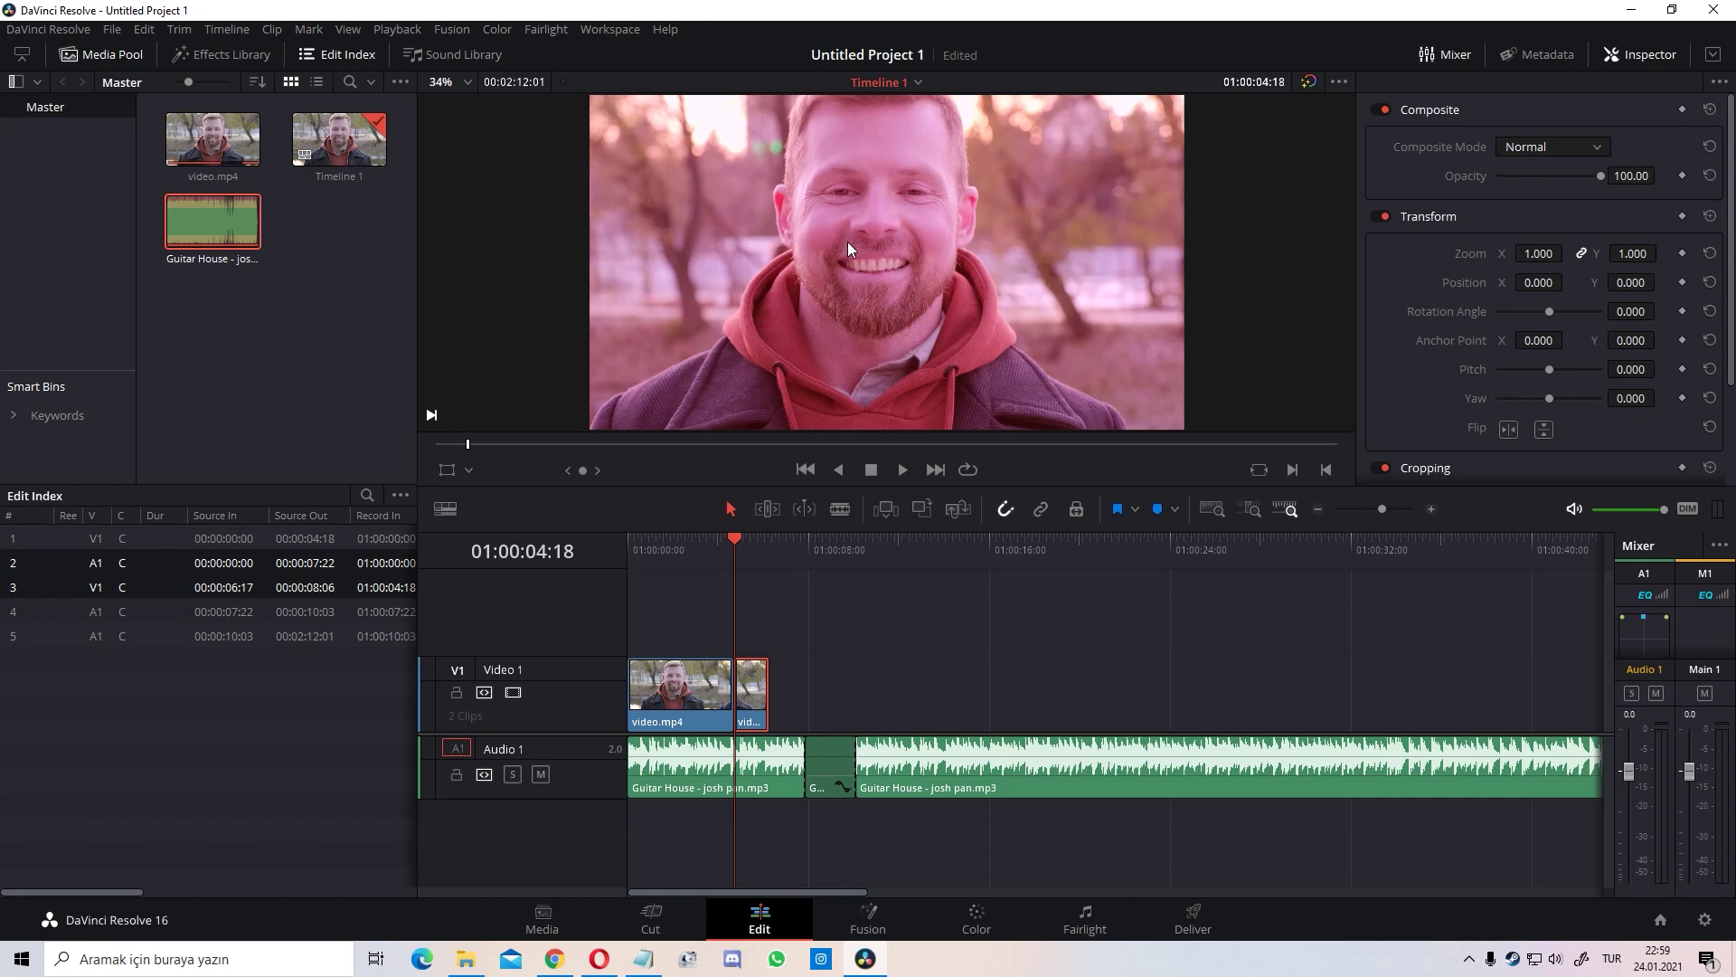
left_click(686, 549)
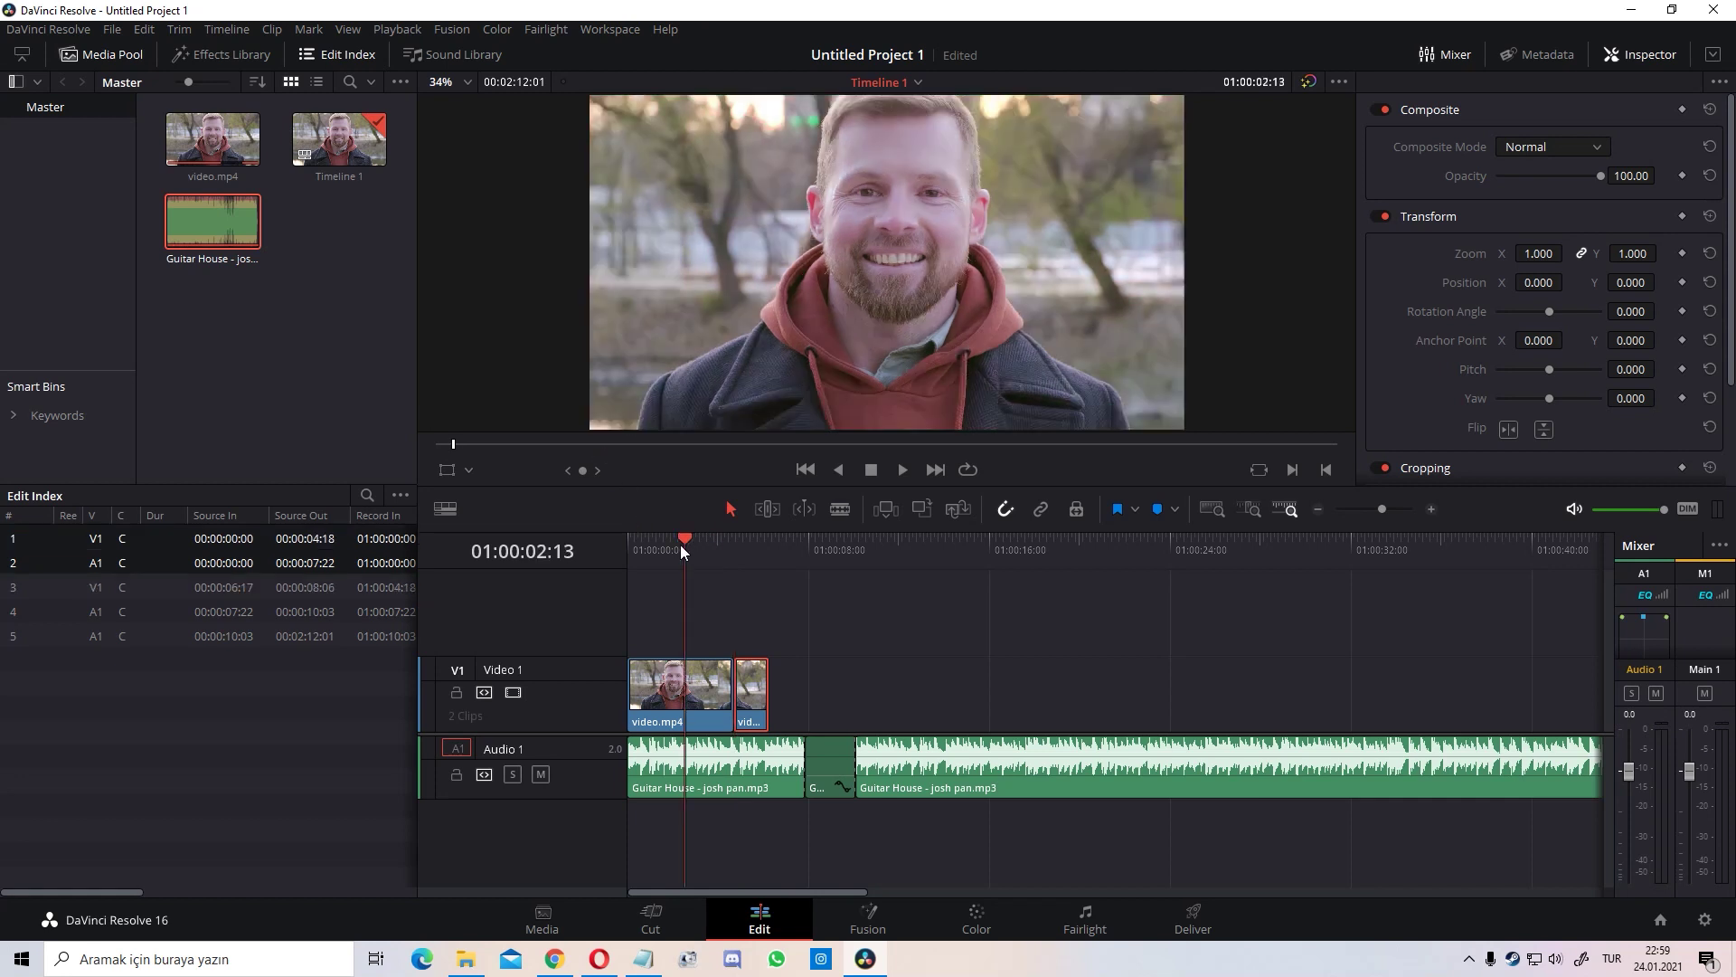
left_click(750, 544)
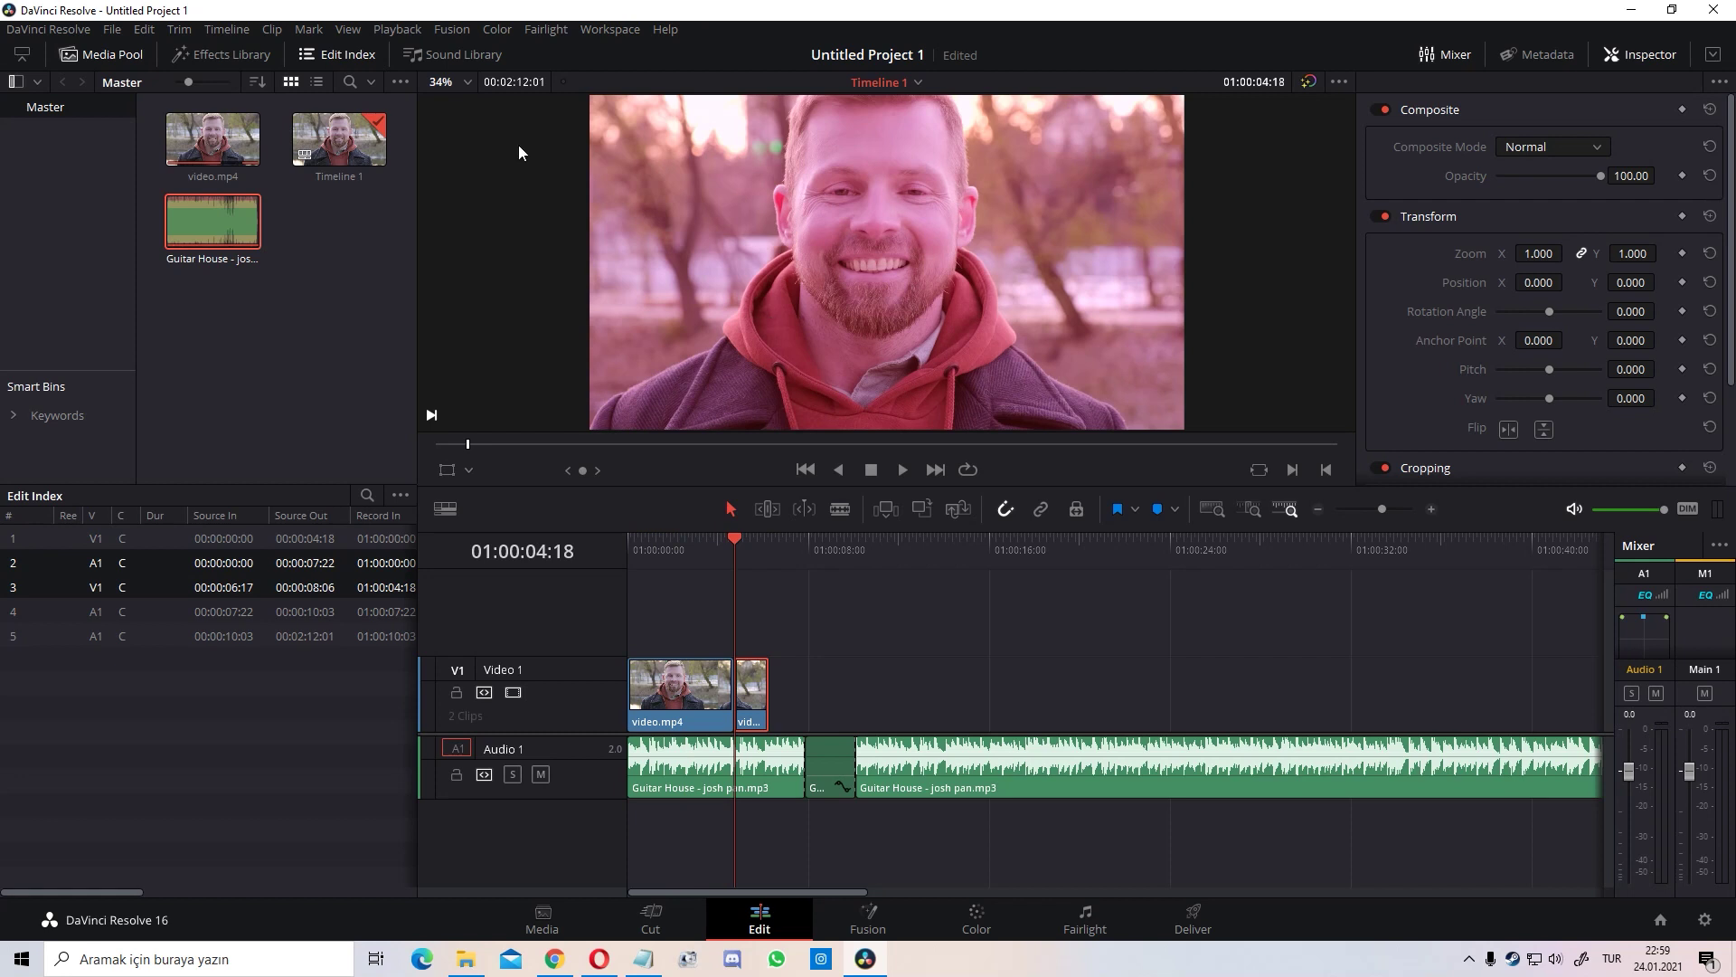
Examine the effects library's video transitions, audio transitions and titles, including the Fusion titles
left_click(210, 62)
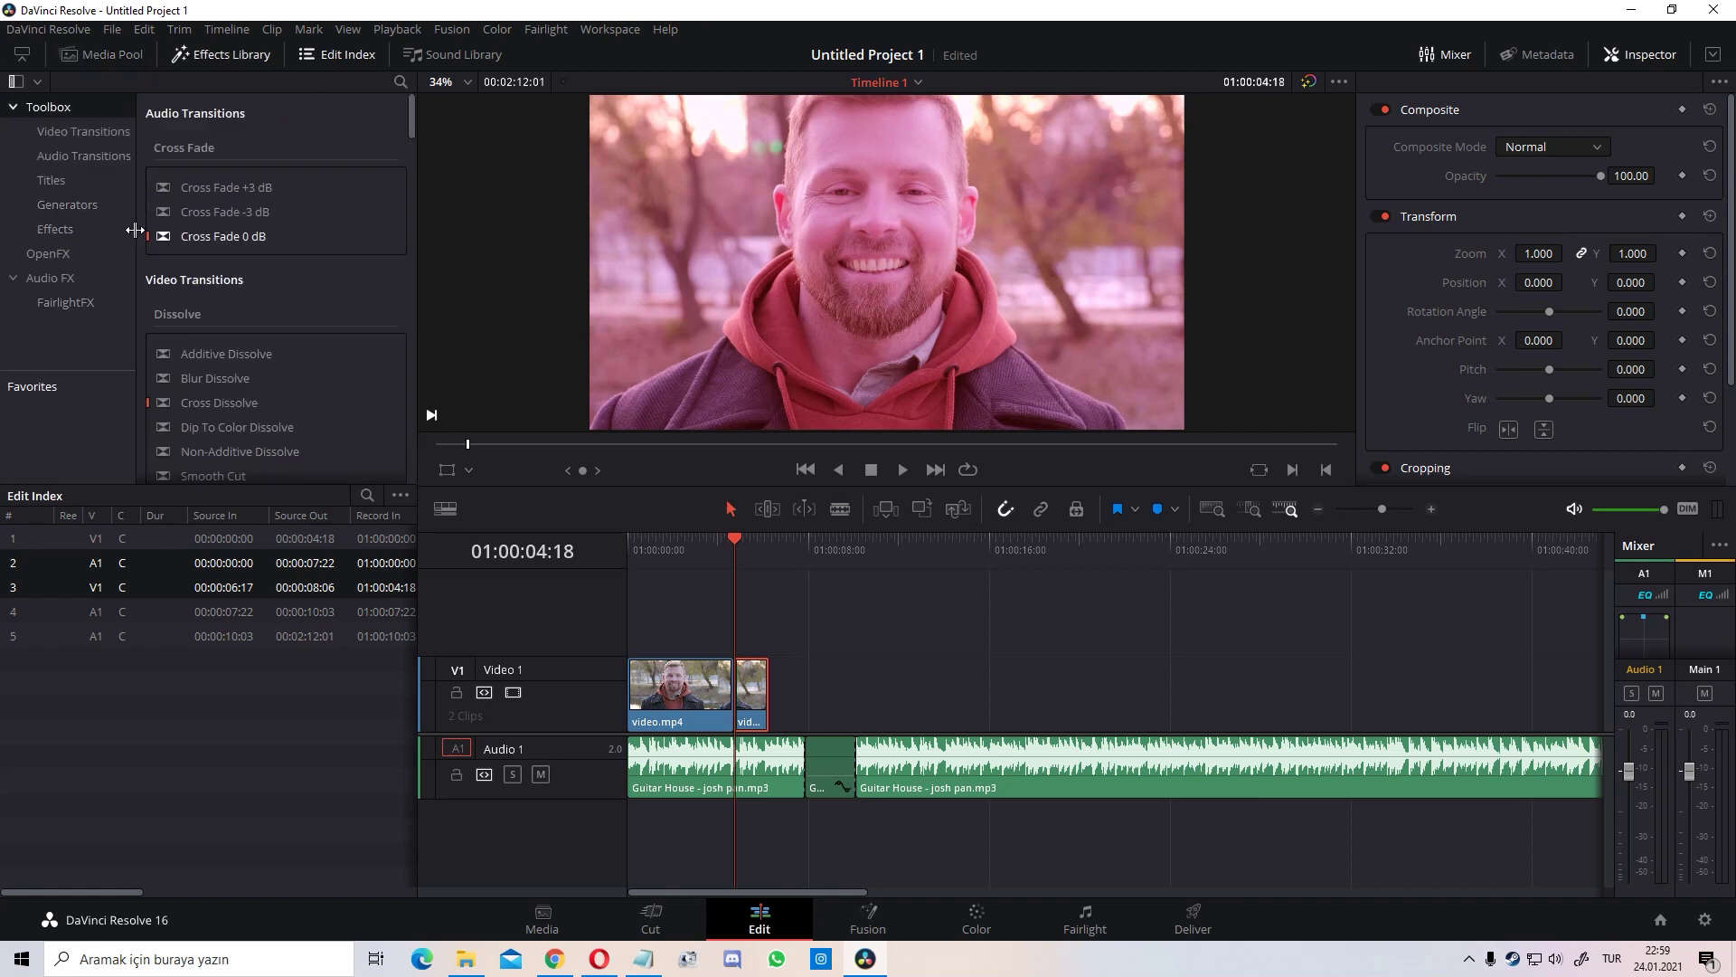
left_click(100, 134)
left_click(110, 157)
left_click(62, 178)
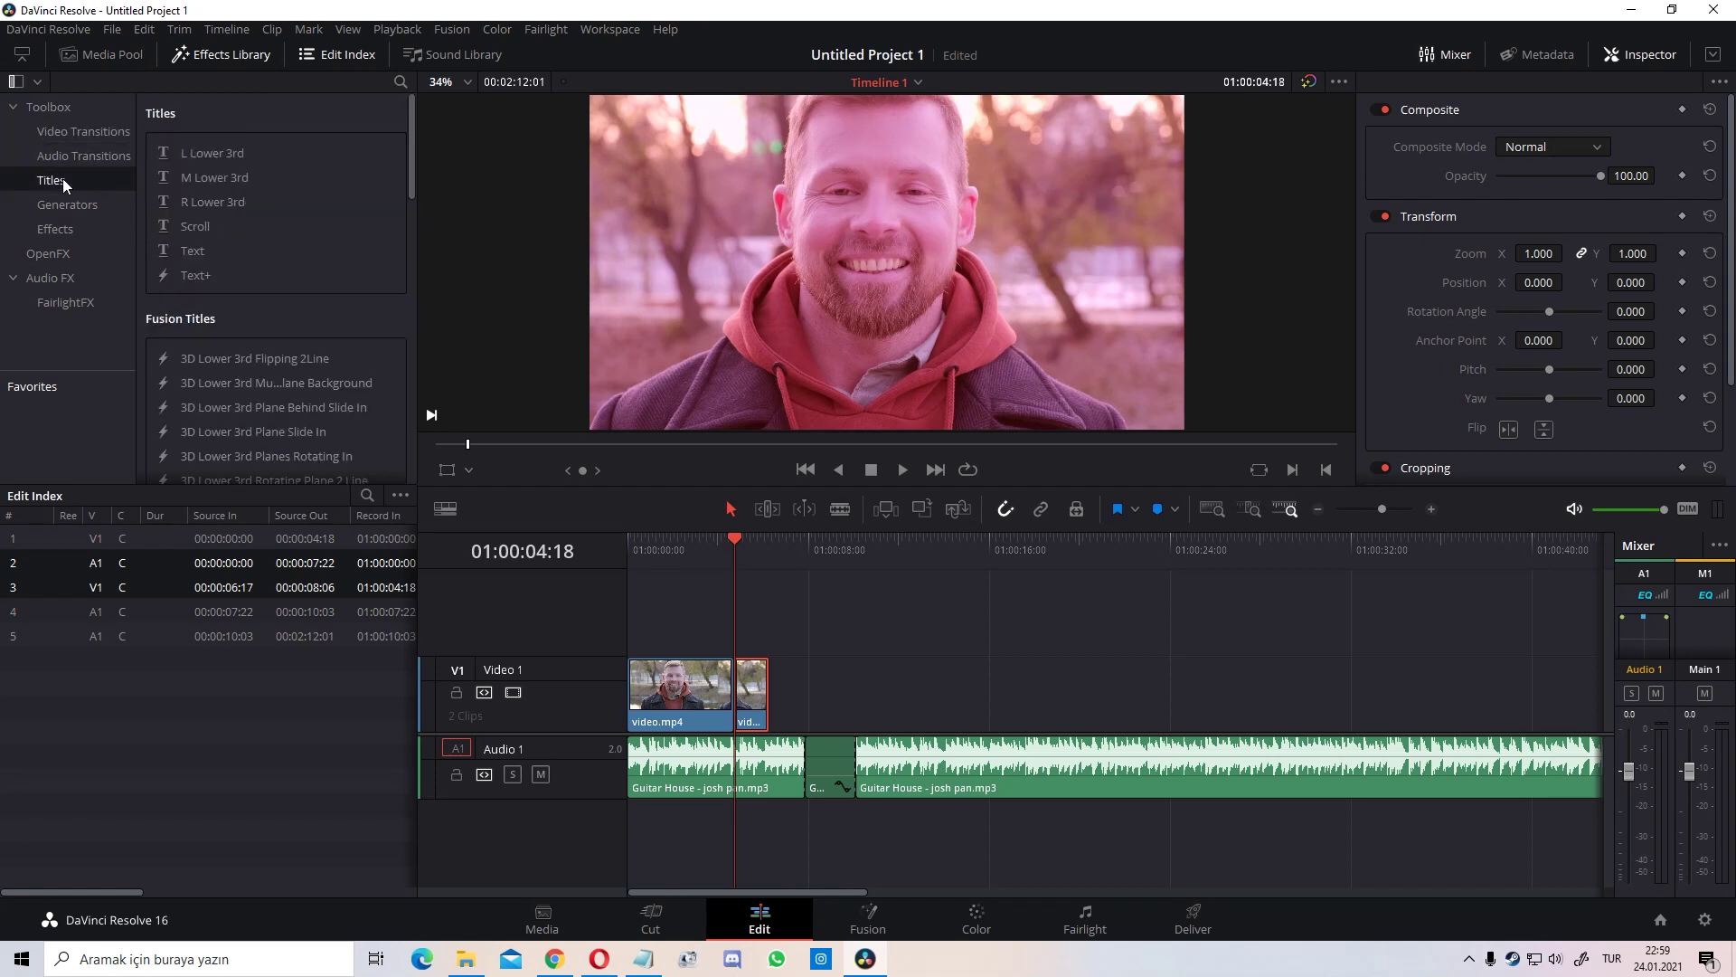
scroll(247, 329, "down", 1)
scroll(249, 333, "down", 10)
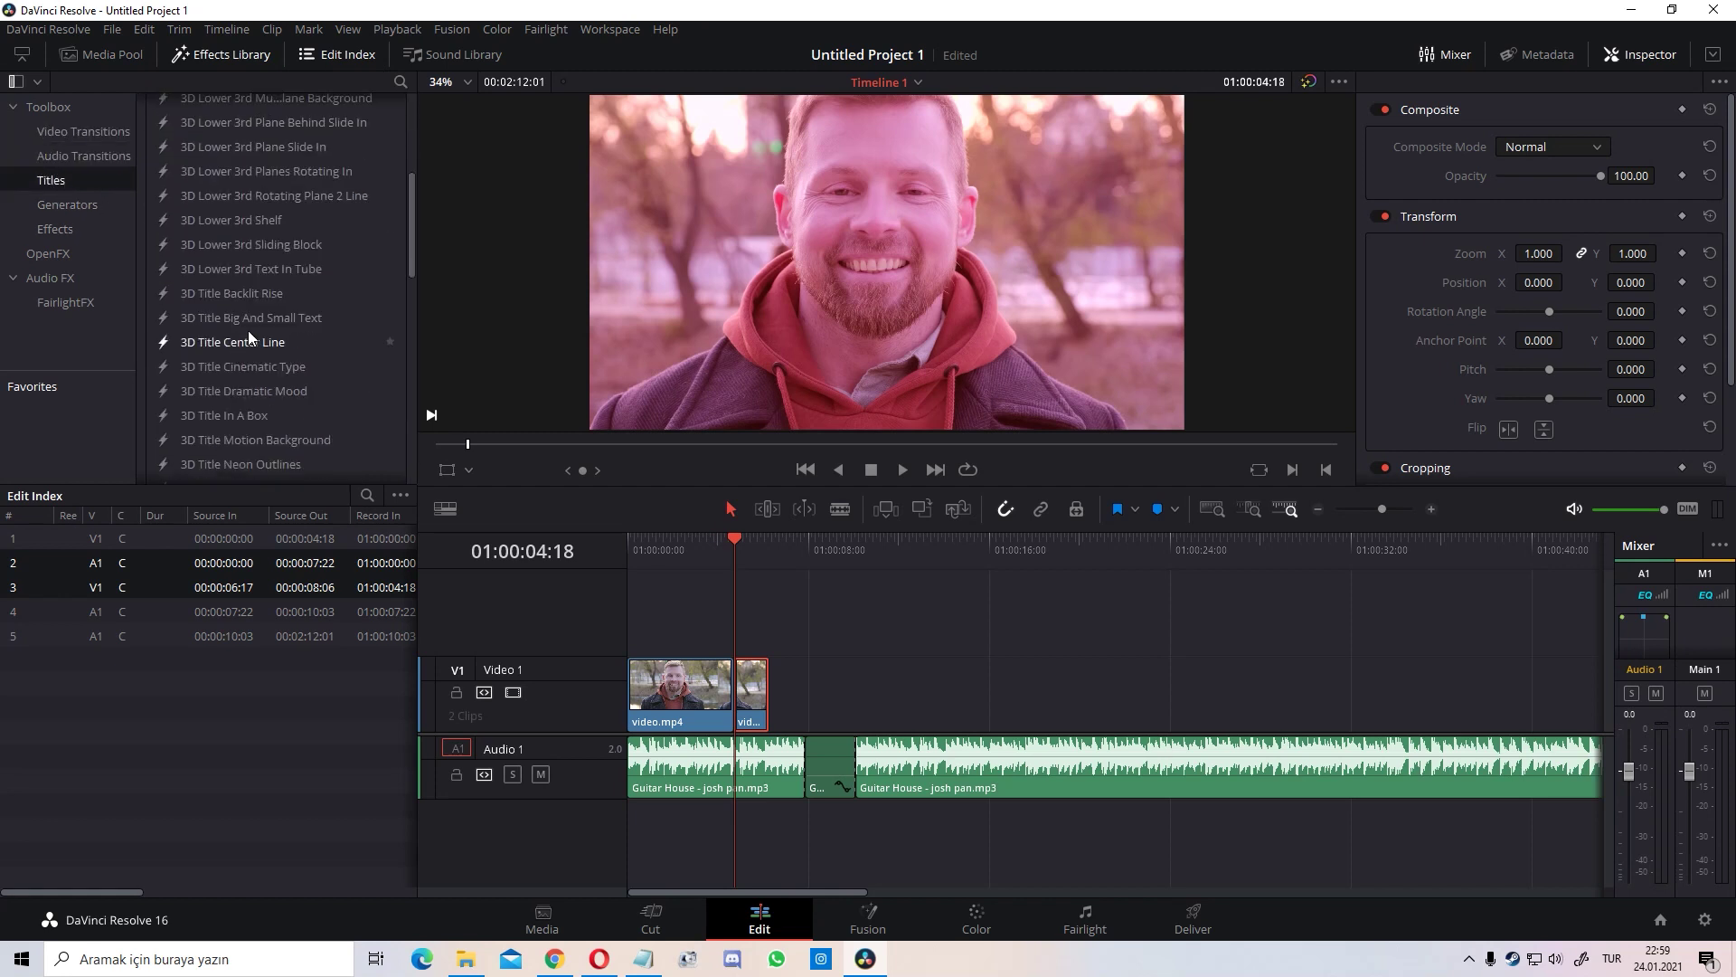
scroll(249, 333, "up", 12)
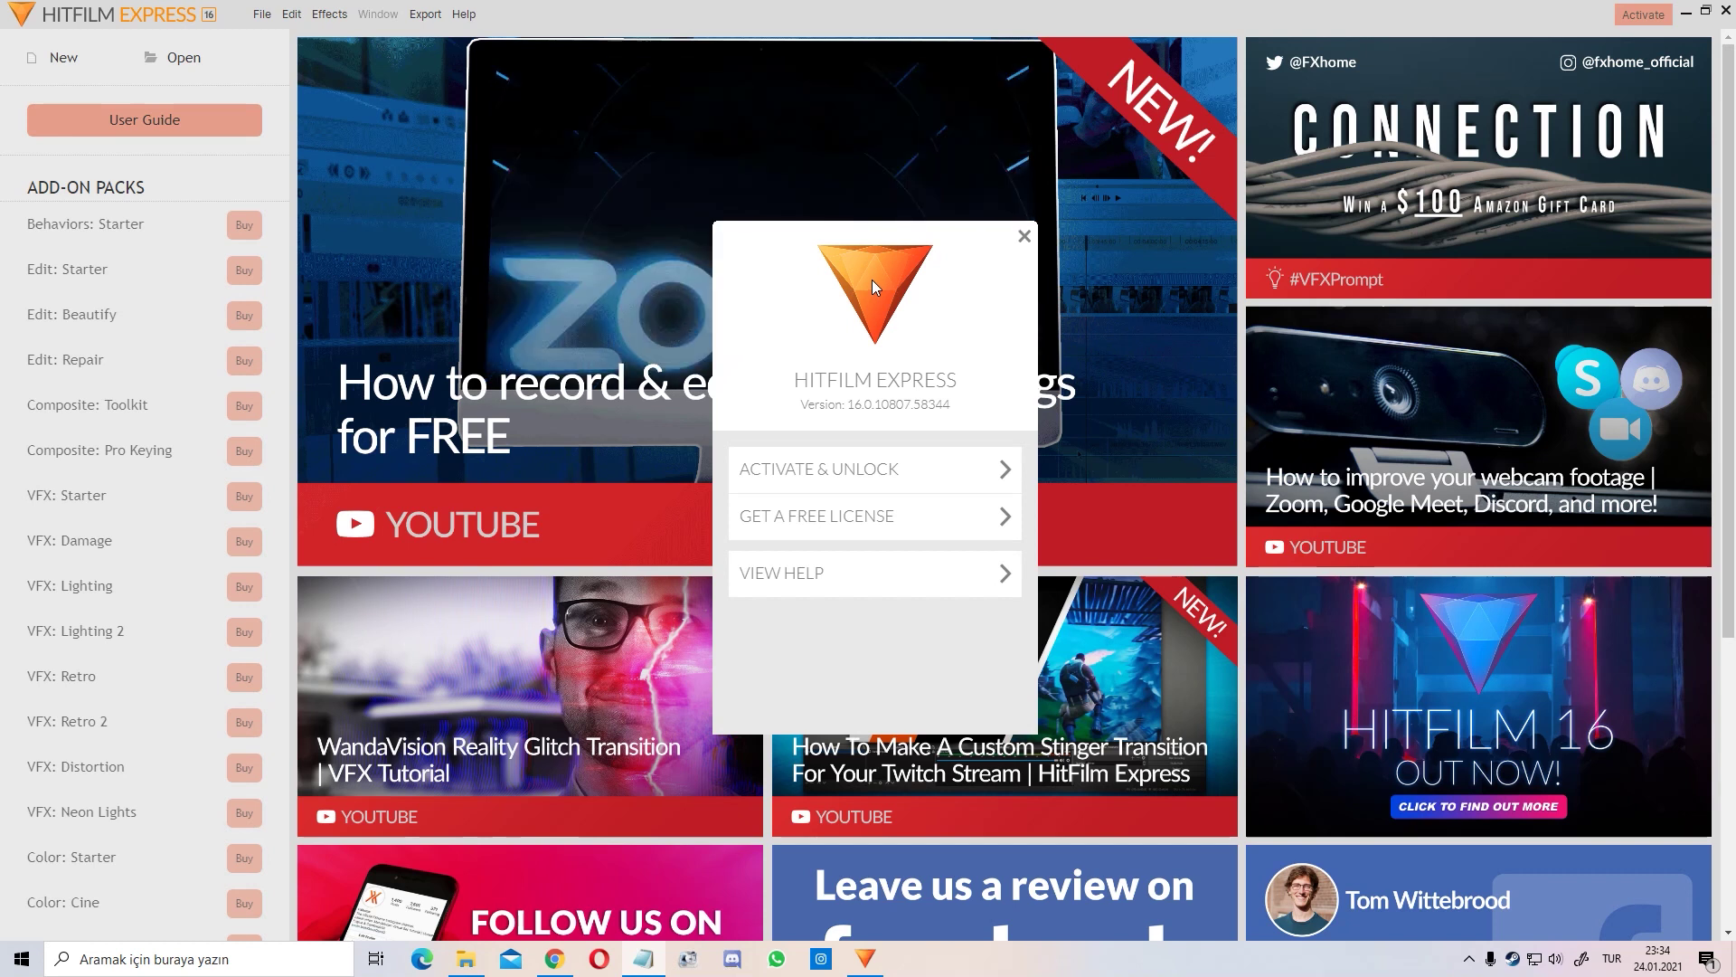
Switch to HitFilm Express, create a new project with the 1080p Full HD @ 30 fps template and close the start popup
left_click(36, 59)
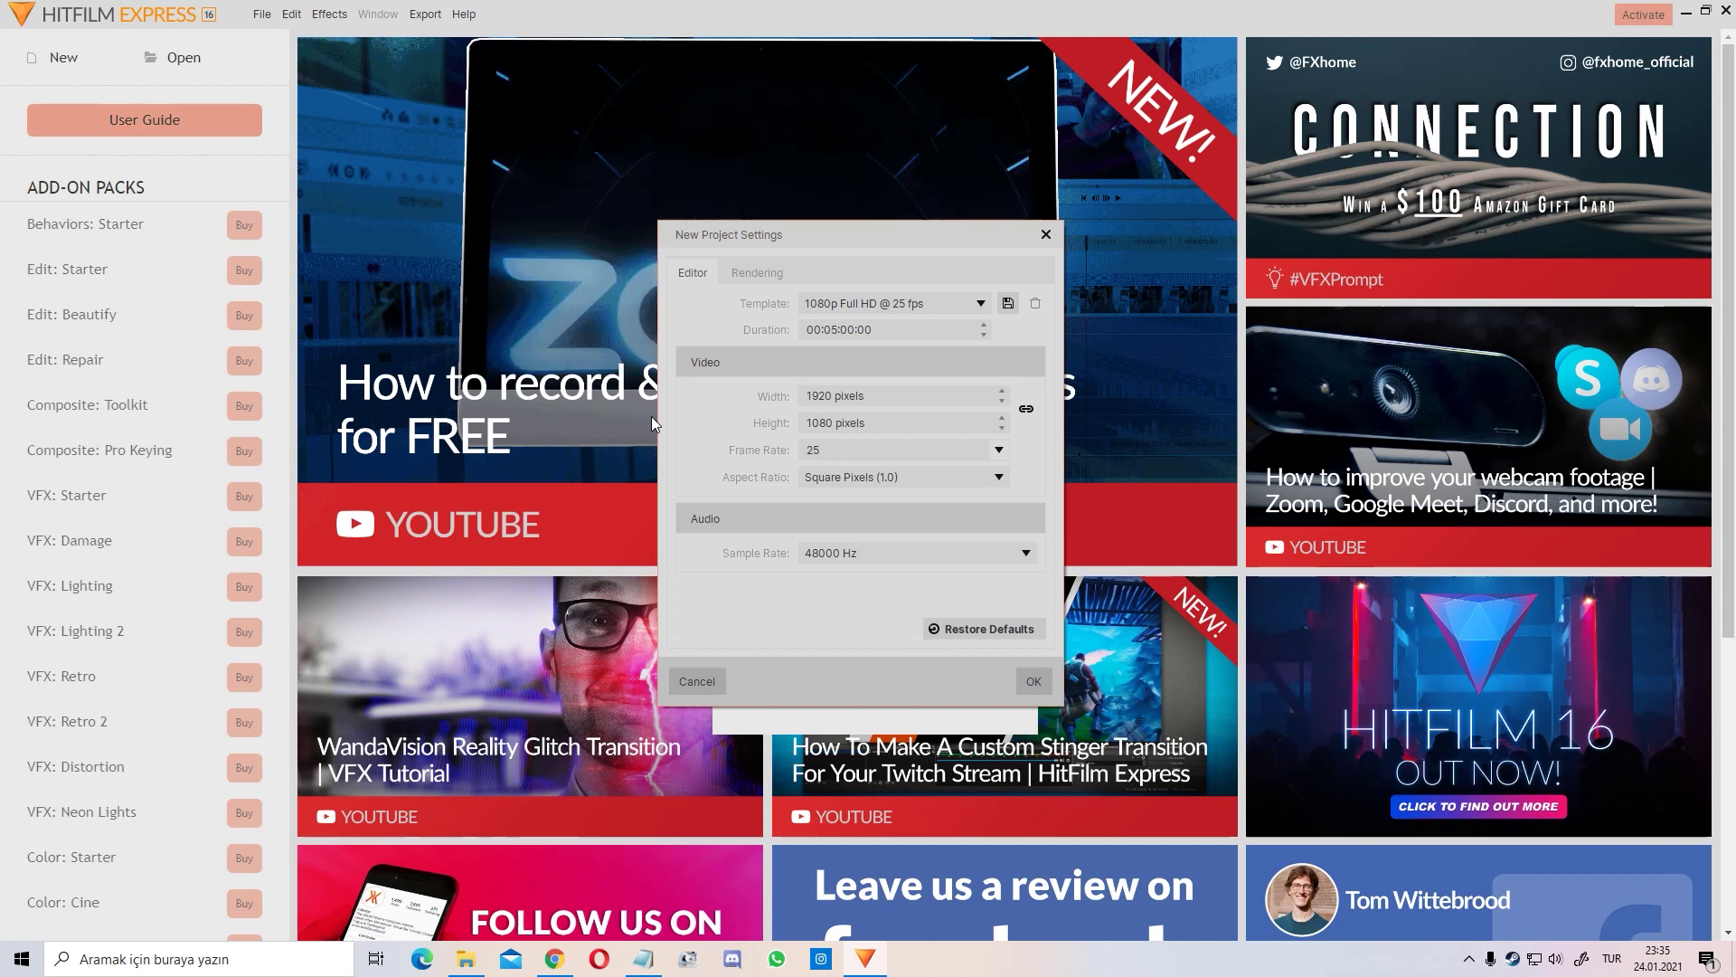
left_click(871, 306)
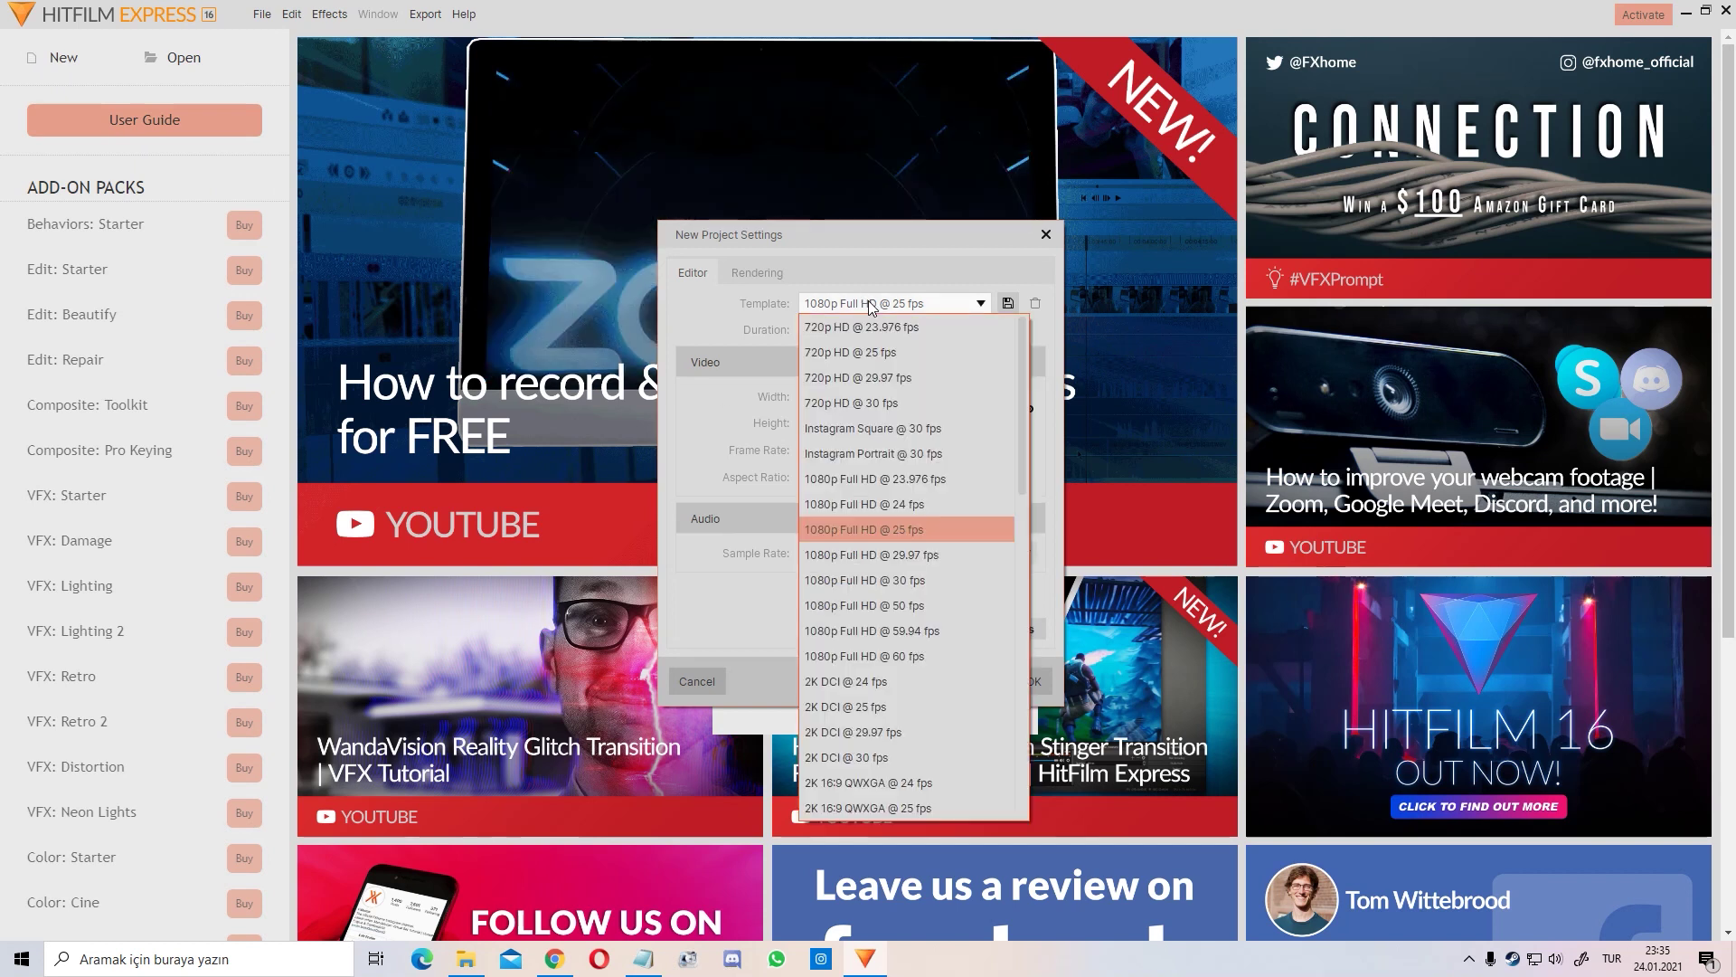
left_click(916, 580)
left_click(1045, 693)
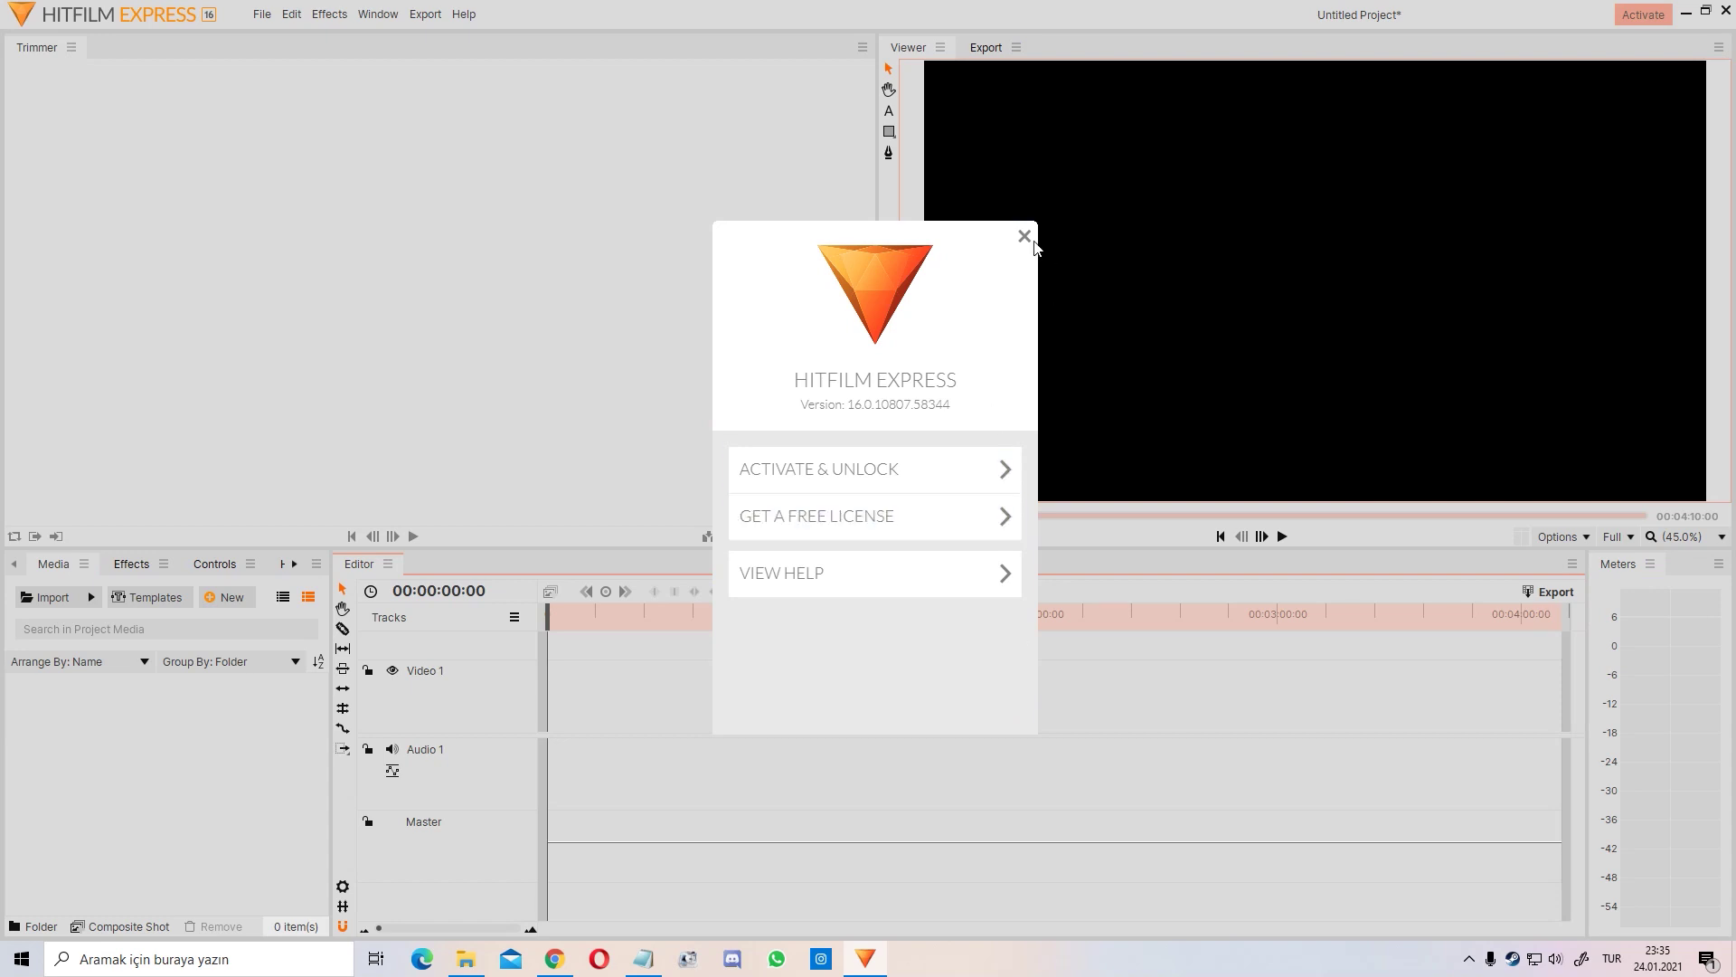
left_click(1024, 237)
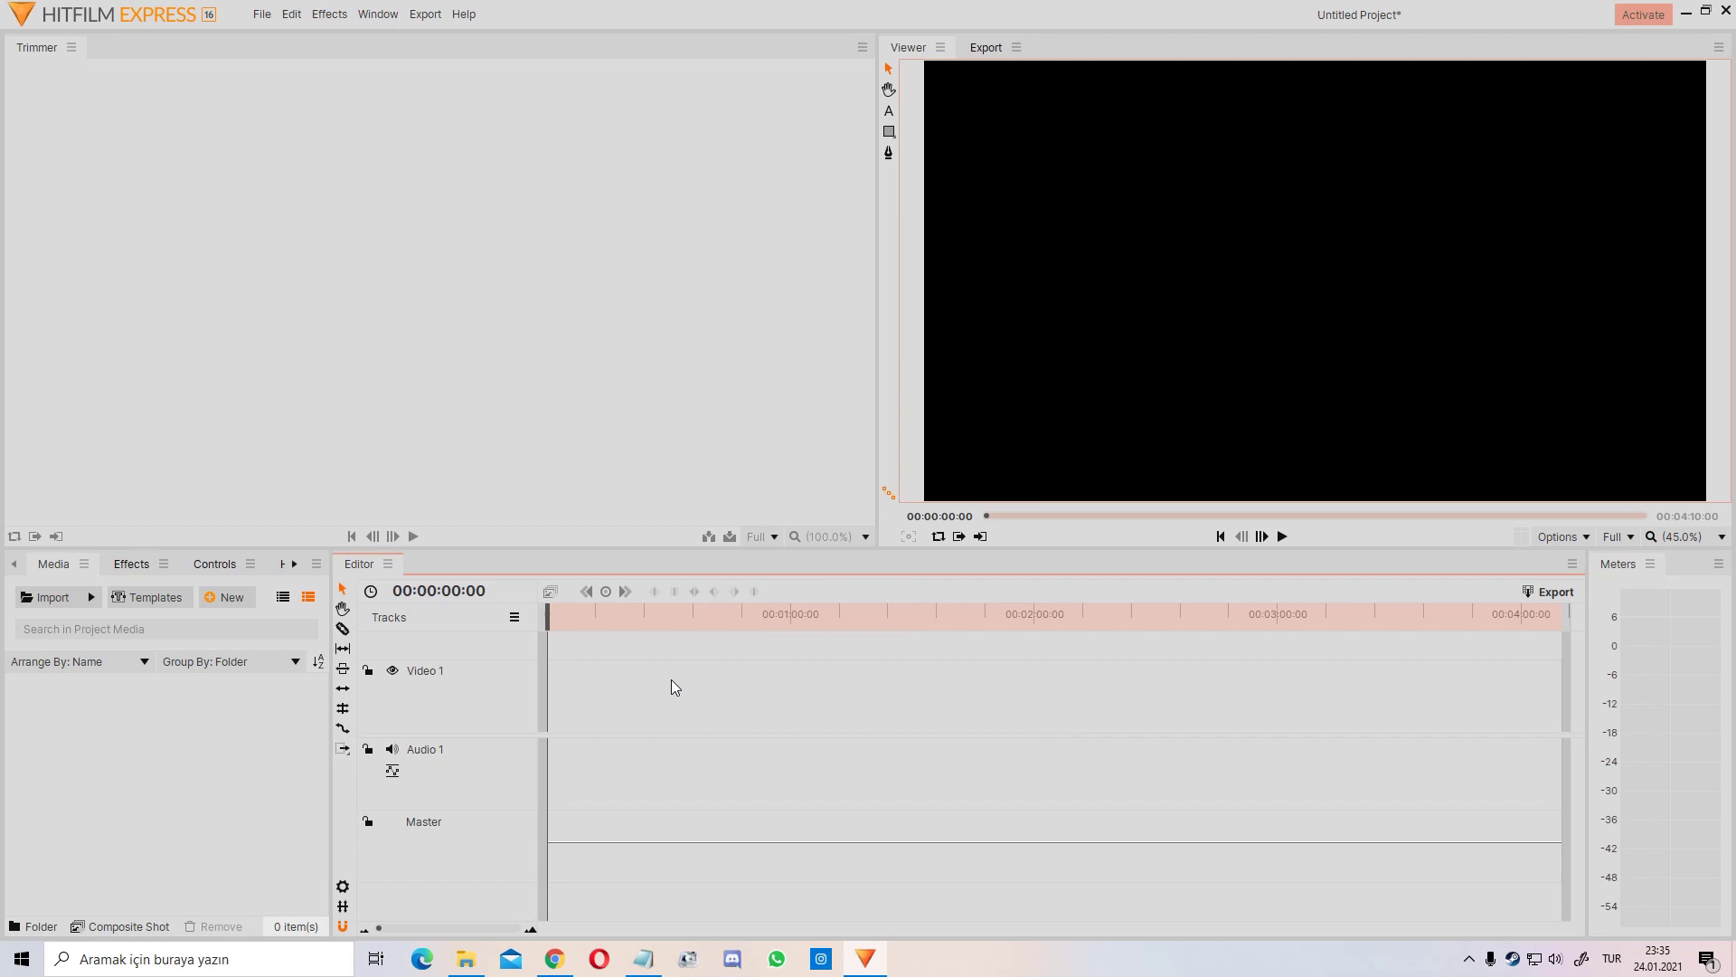
Import the running video and the Lifelong MP3, and place them at the timeline's start on Video 1 and Audio 1
left_click_drag(1735, 637, 121, 733)
left_click_drag(1735, 750, 231, 764)
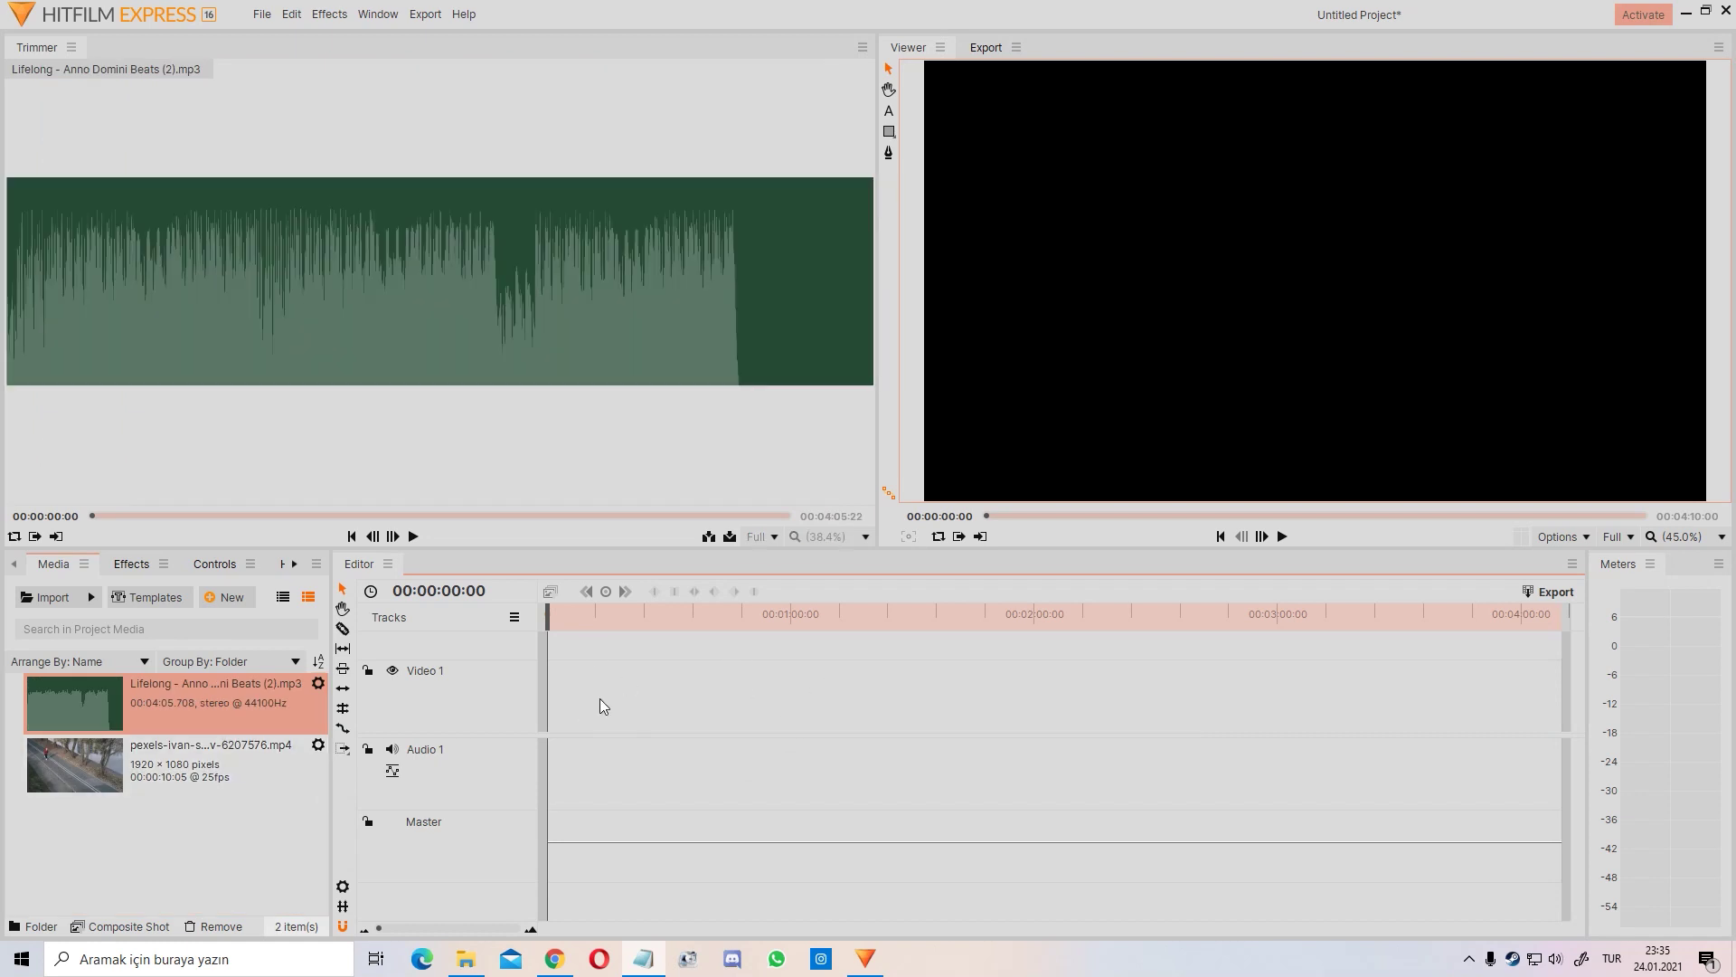
left_click_drag(41, 776, 552, 701)
left_click_drag(56, 708, 553, 774)
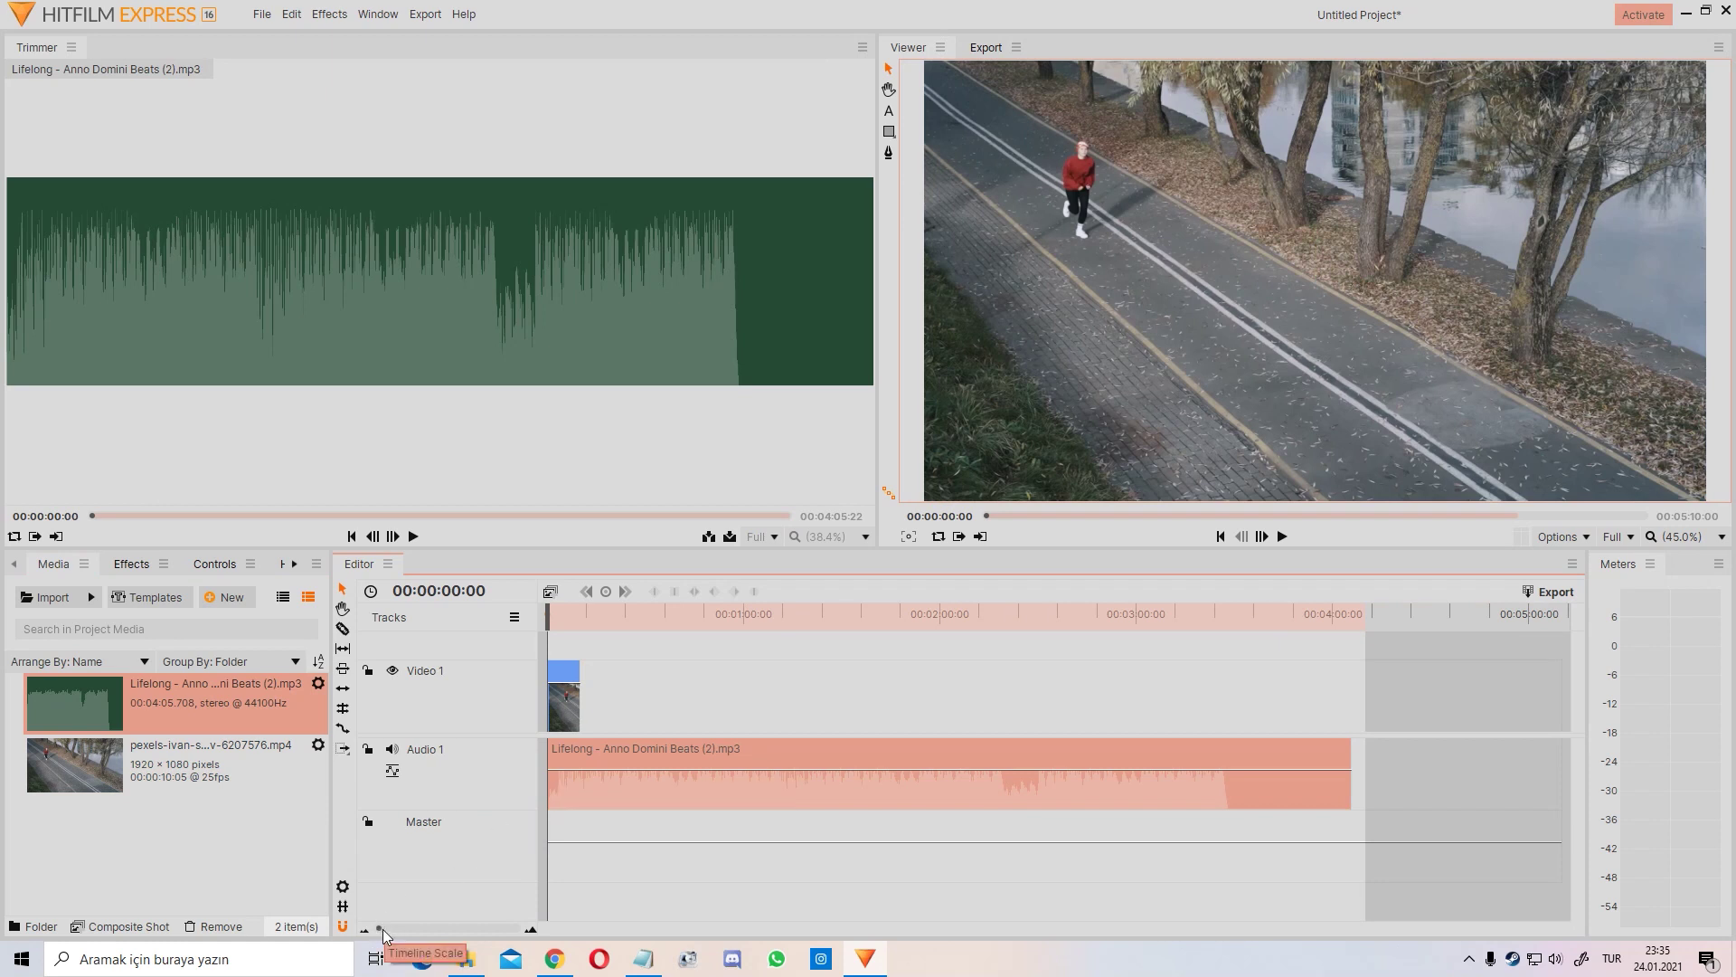
left_click_drag(383, 935, 484, 934)
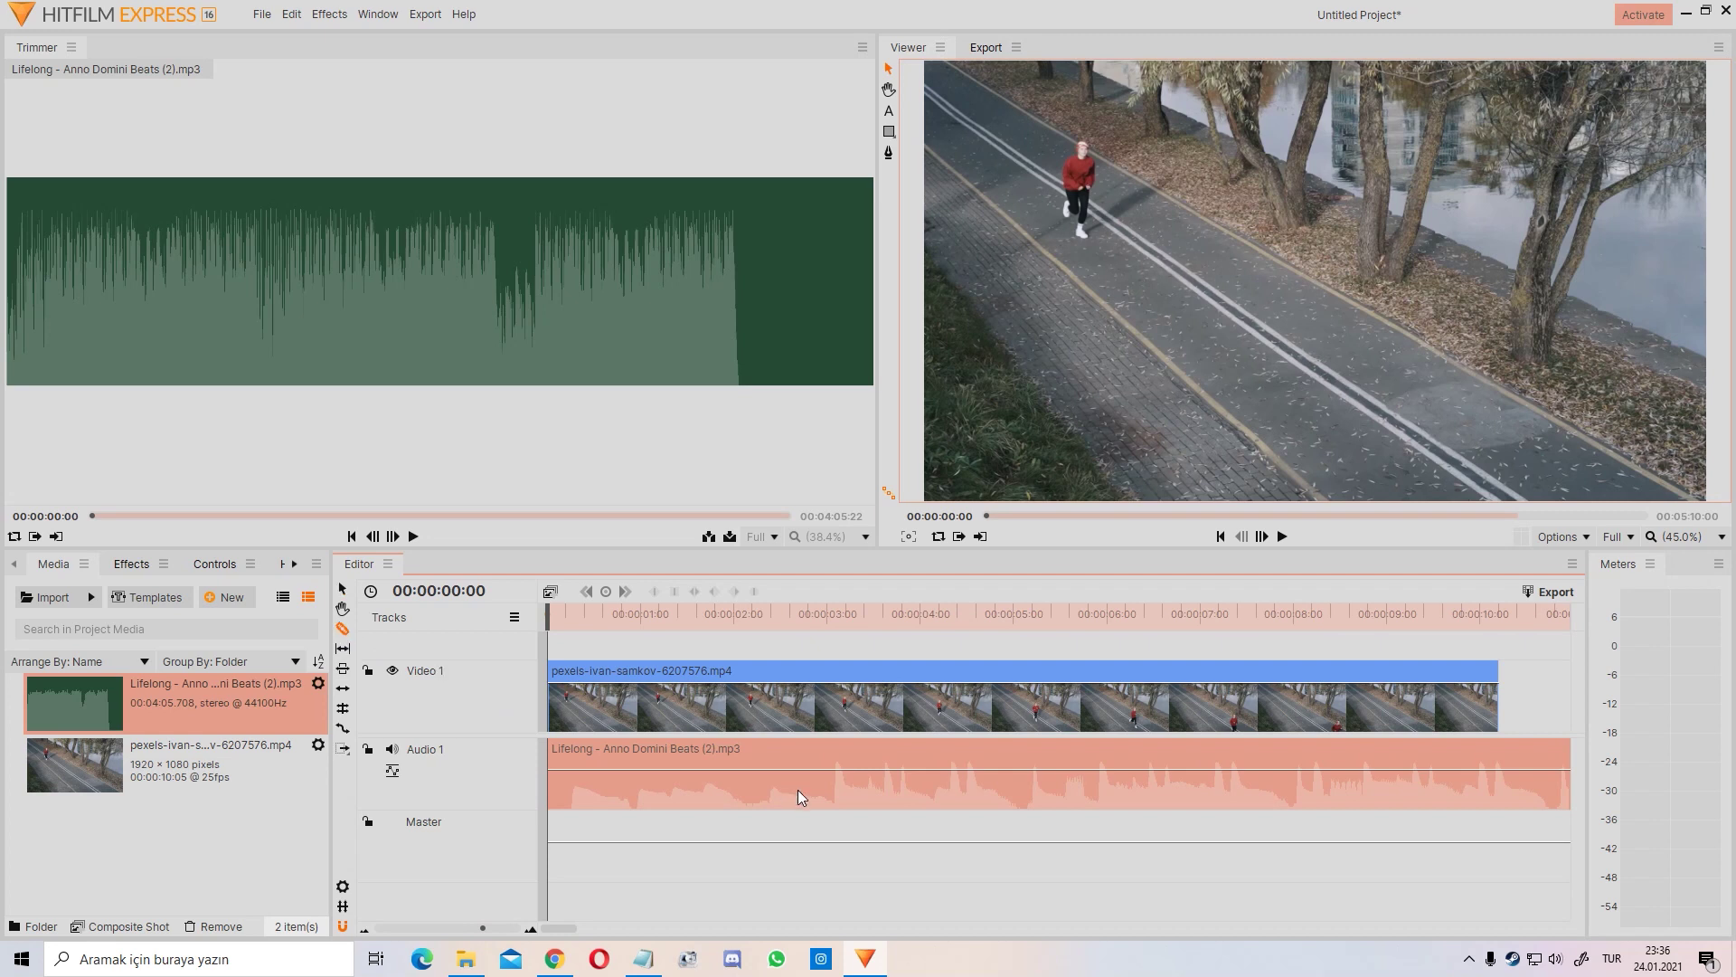
Slice the video clip on Video 1 at four points along its length
left_click(676, 708)
left_click(817, 709)
left_click(1051, 705)
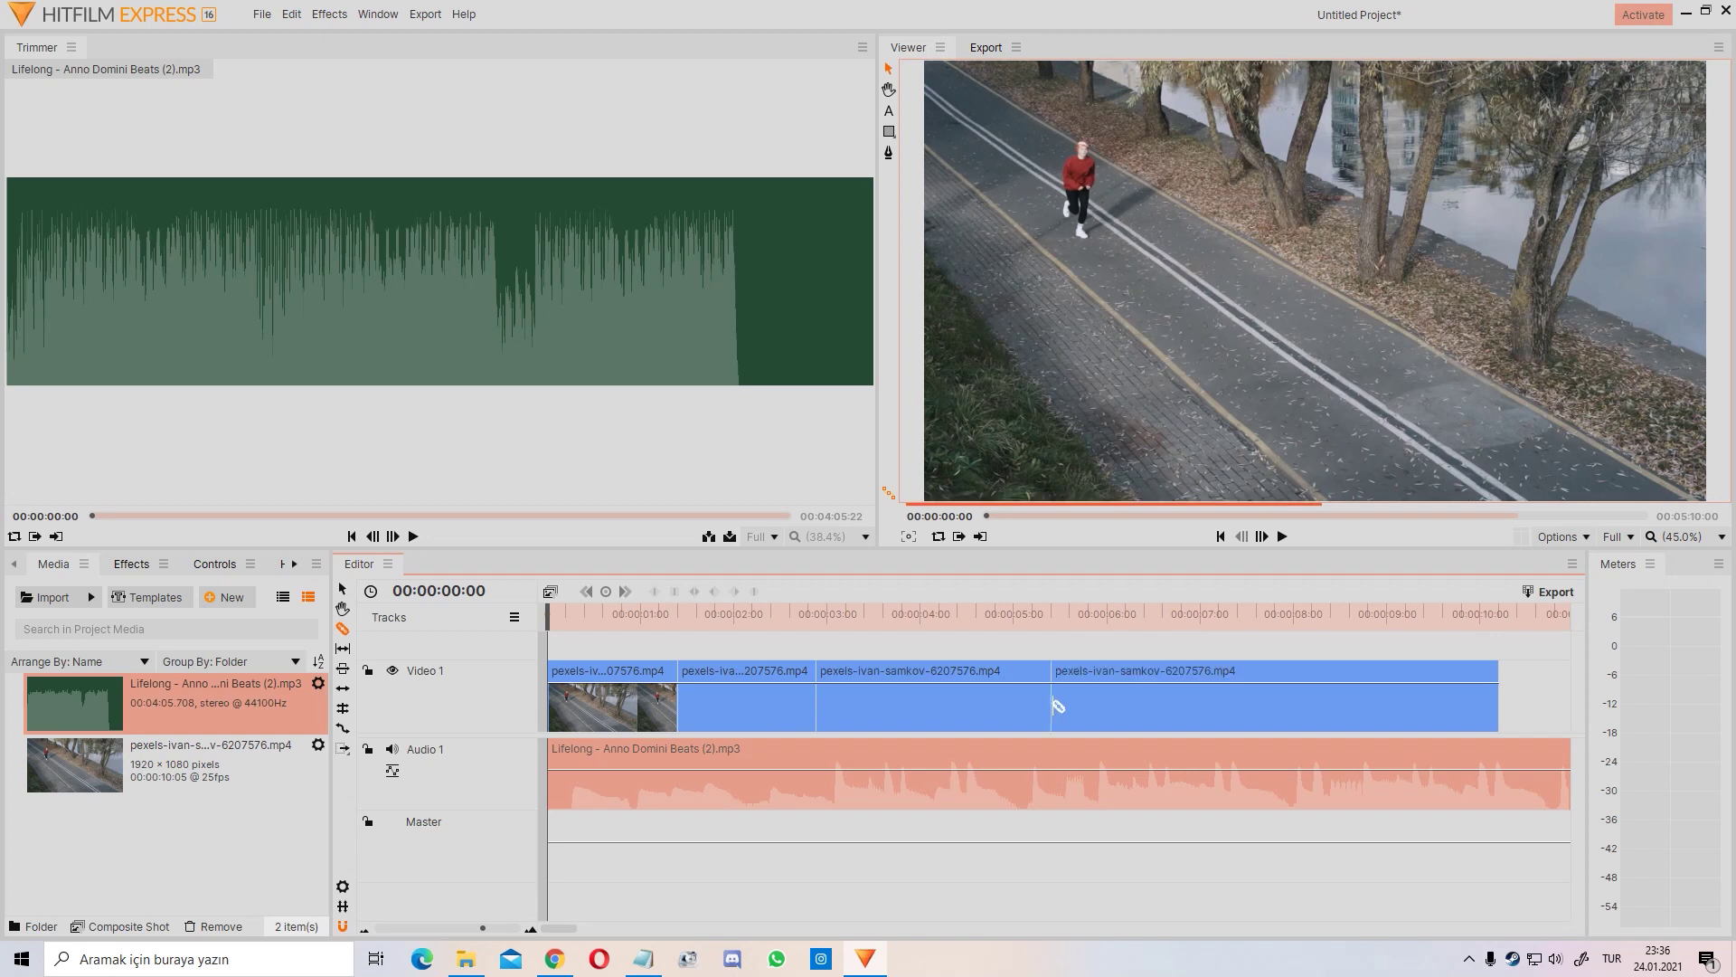
left_click(1301, 710)
Slice the music clip on Audio 1 at six points
left_click(1316, 782)
left_click(1110, 785)
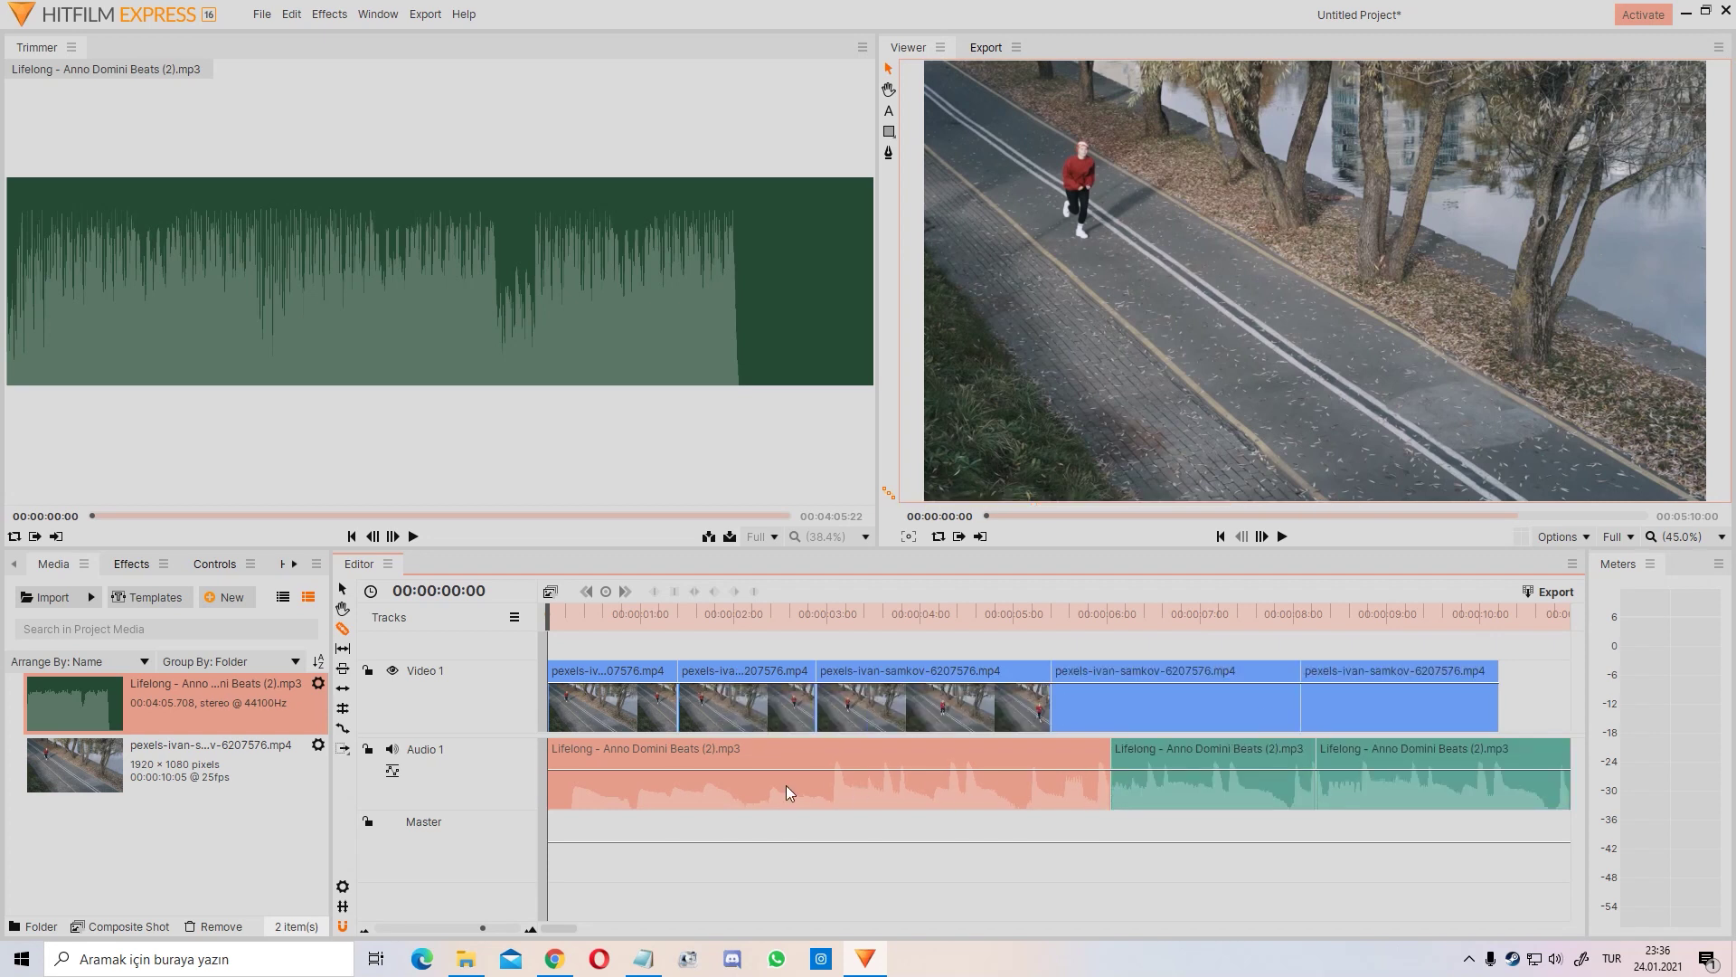
left_click(785, 791)
left_click(614, 791)
left_click(943, 794)
left_click(1022, 782)
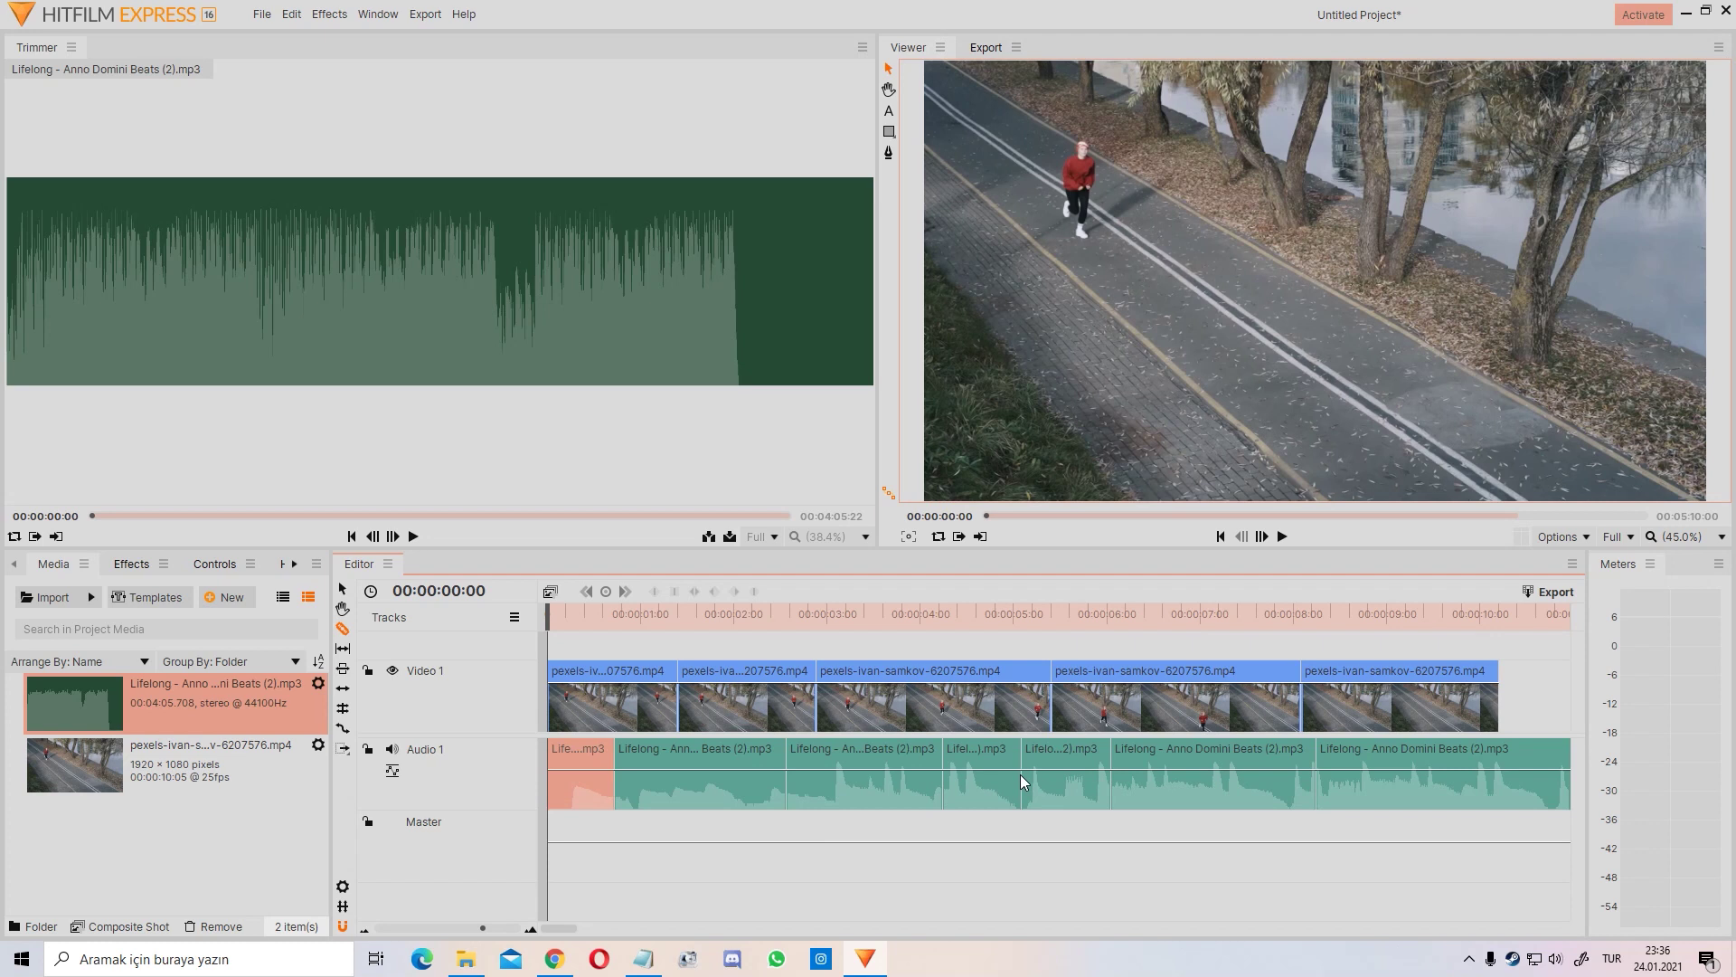
Undo all the cuts made in the music and video clips
key("ctrl+z")
key("ctrl+z")
key("ctrl+z")
key("ctrl+z")
key("ctrl+z")
key("ctrl+z")
key("ctrl+z")
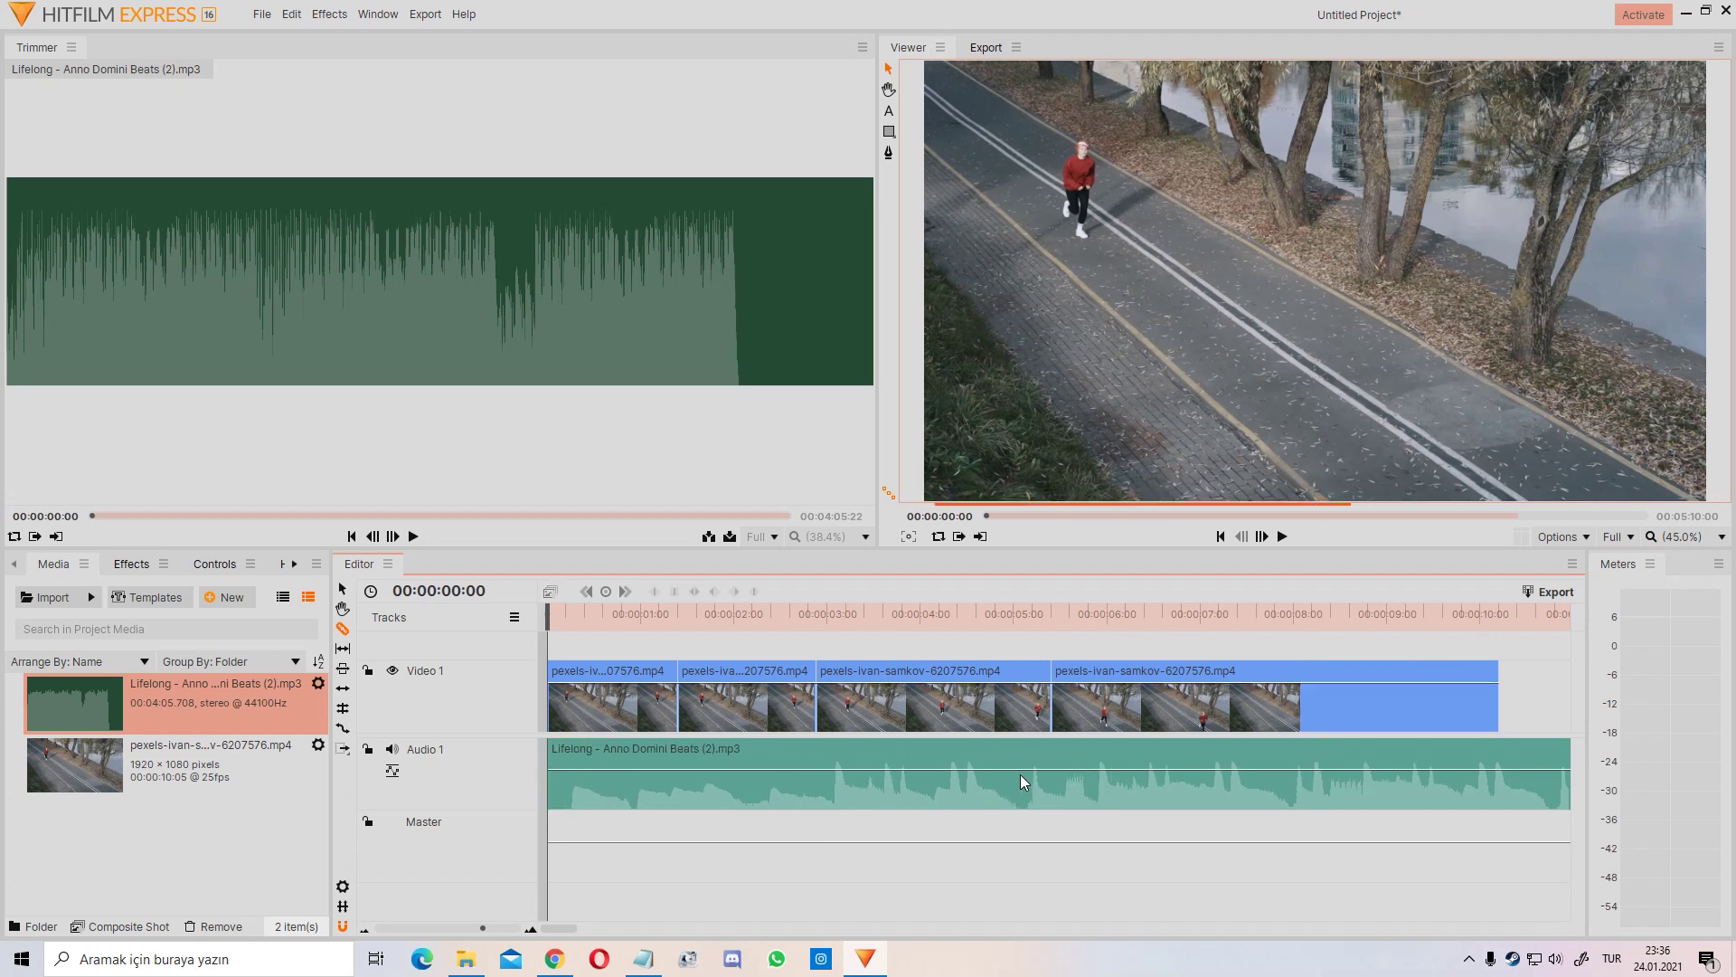
key("ctrl+z")
key("ctrl+z")
key("ctrl+z")
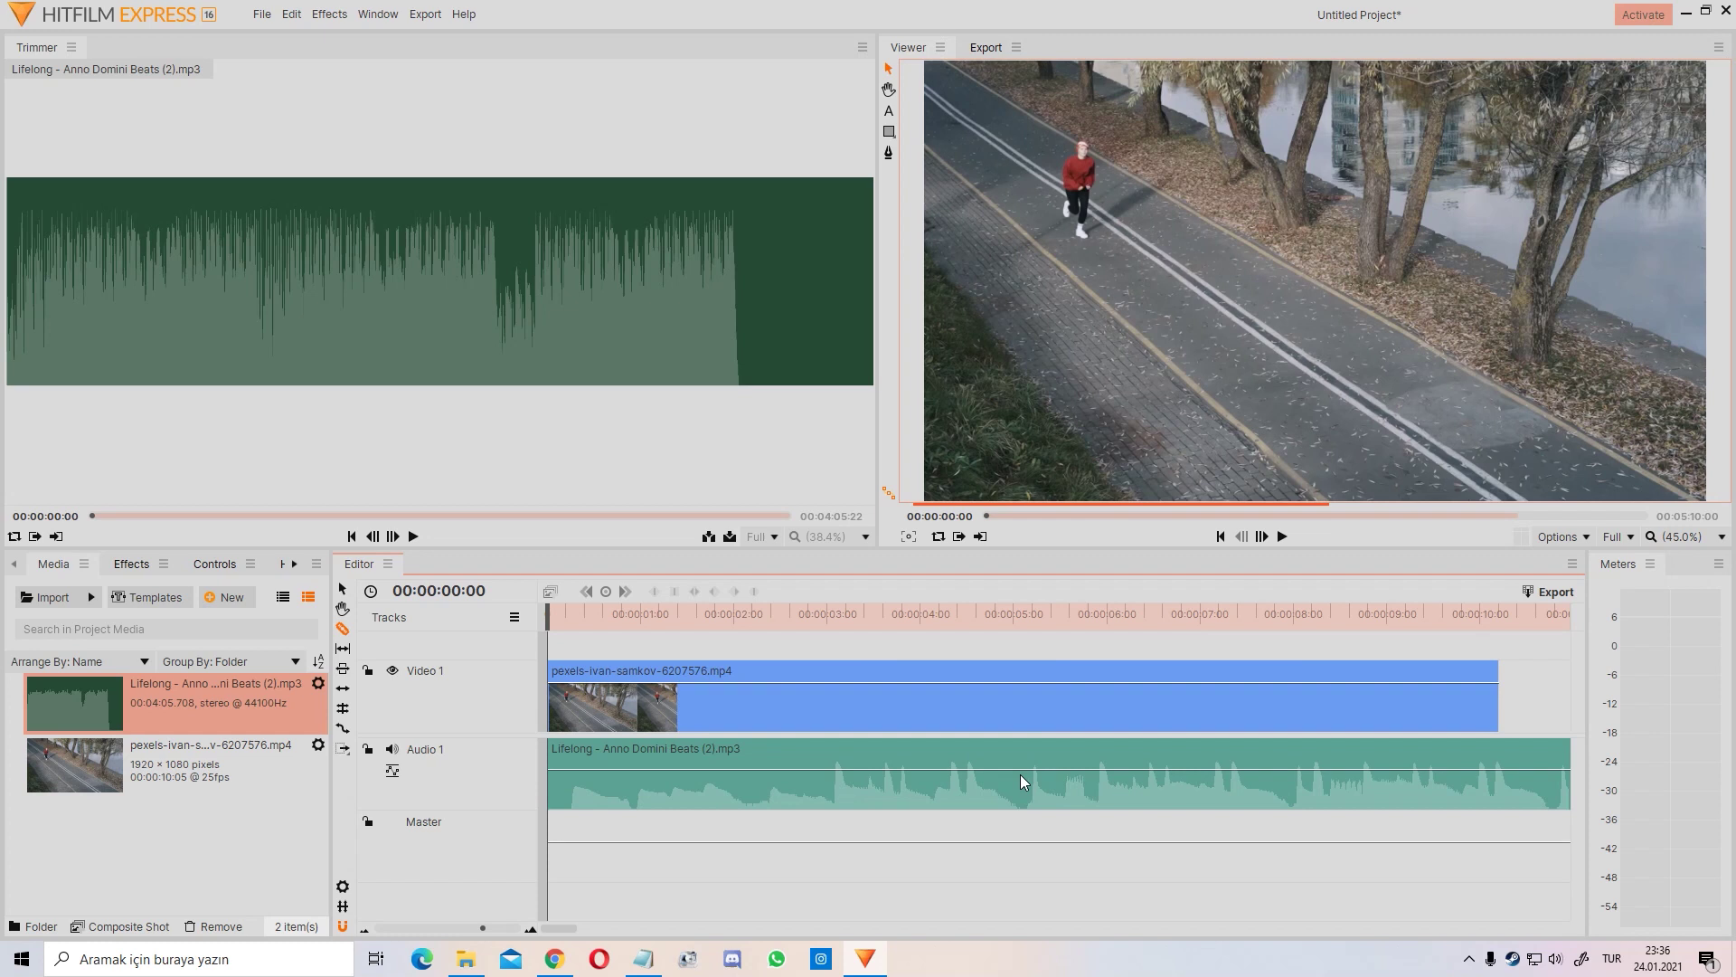
Link the video clip with the music clip and test that they move together
left_click(343, 590)
mouse_move(669, 705)
left_mouse_down()
mouse_move(875, 702)
mouse_move(665, 712)
left_mouse_up()
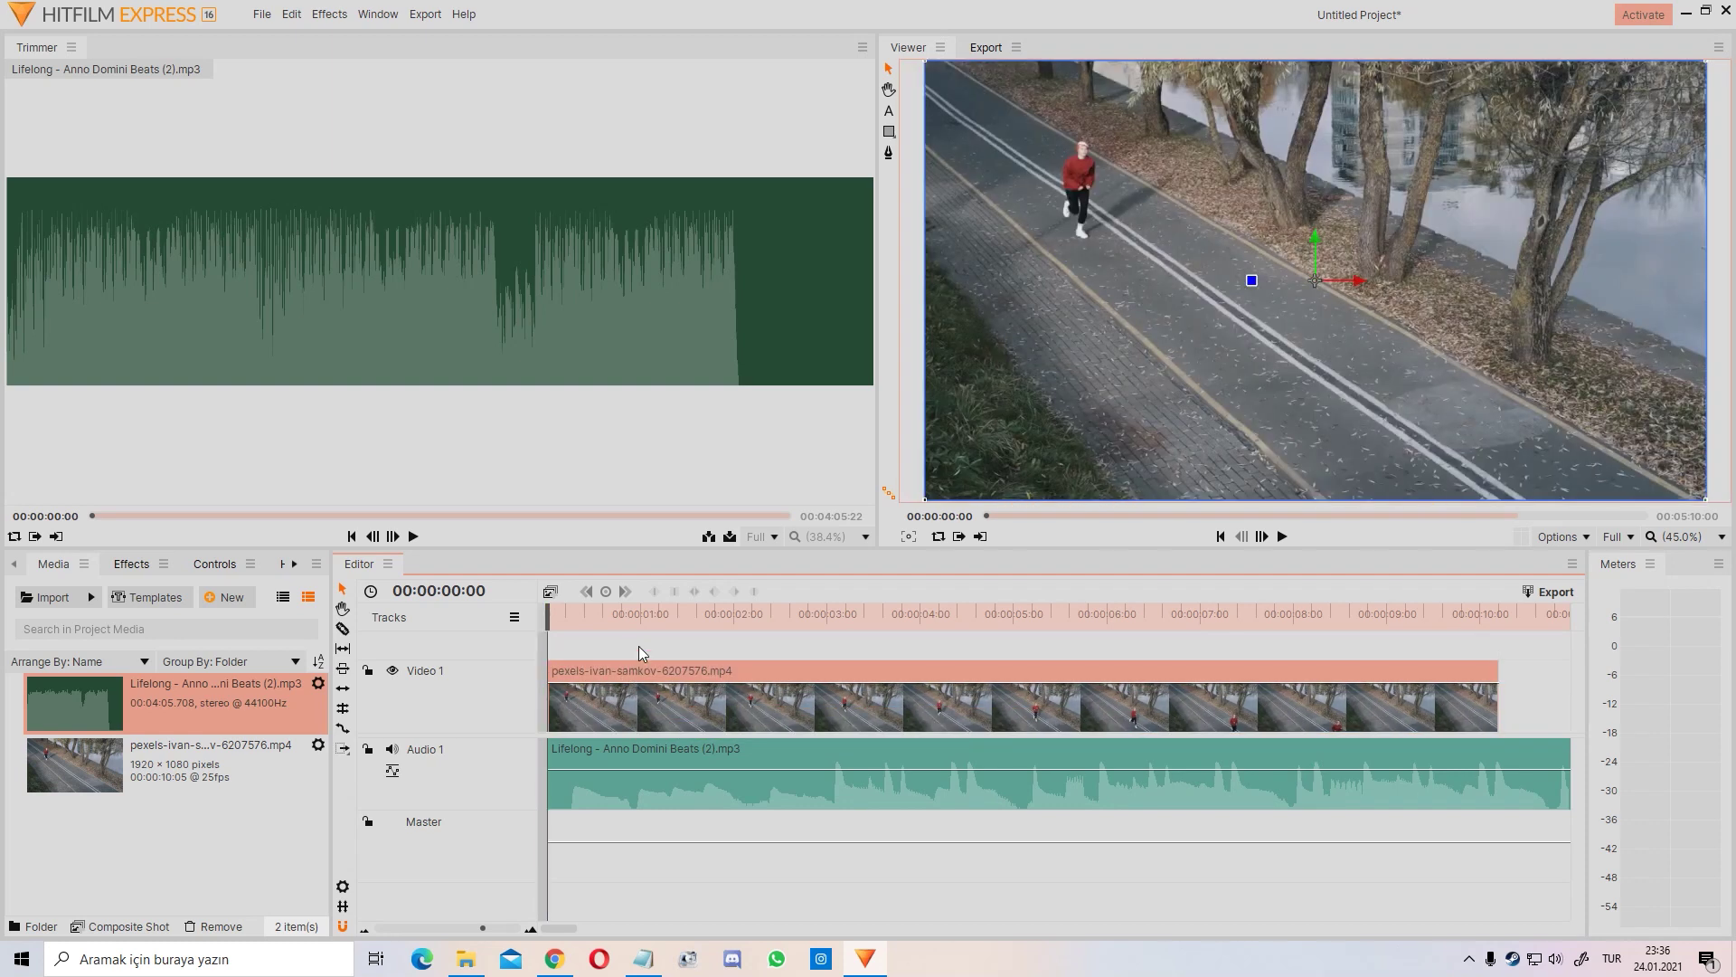
left_click_drag(600, 651, 858, 841)
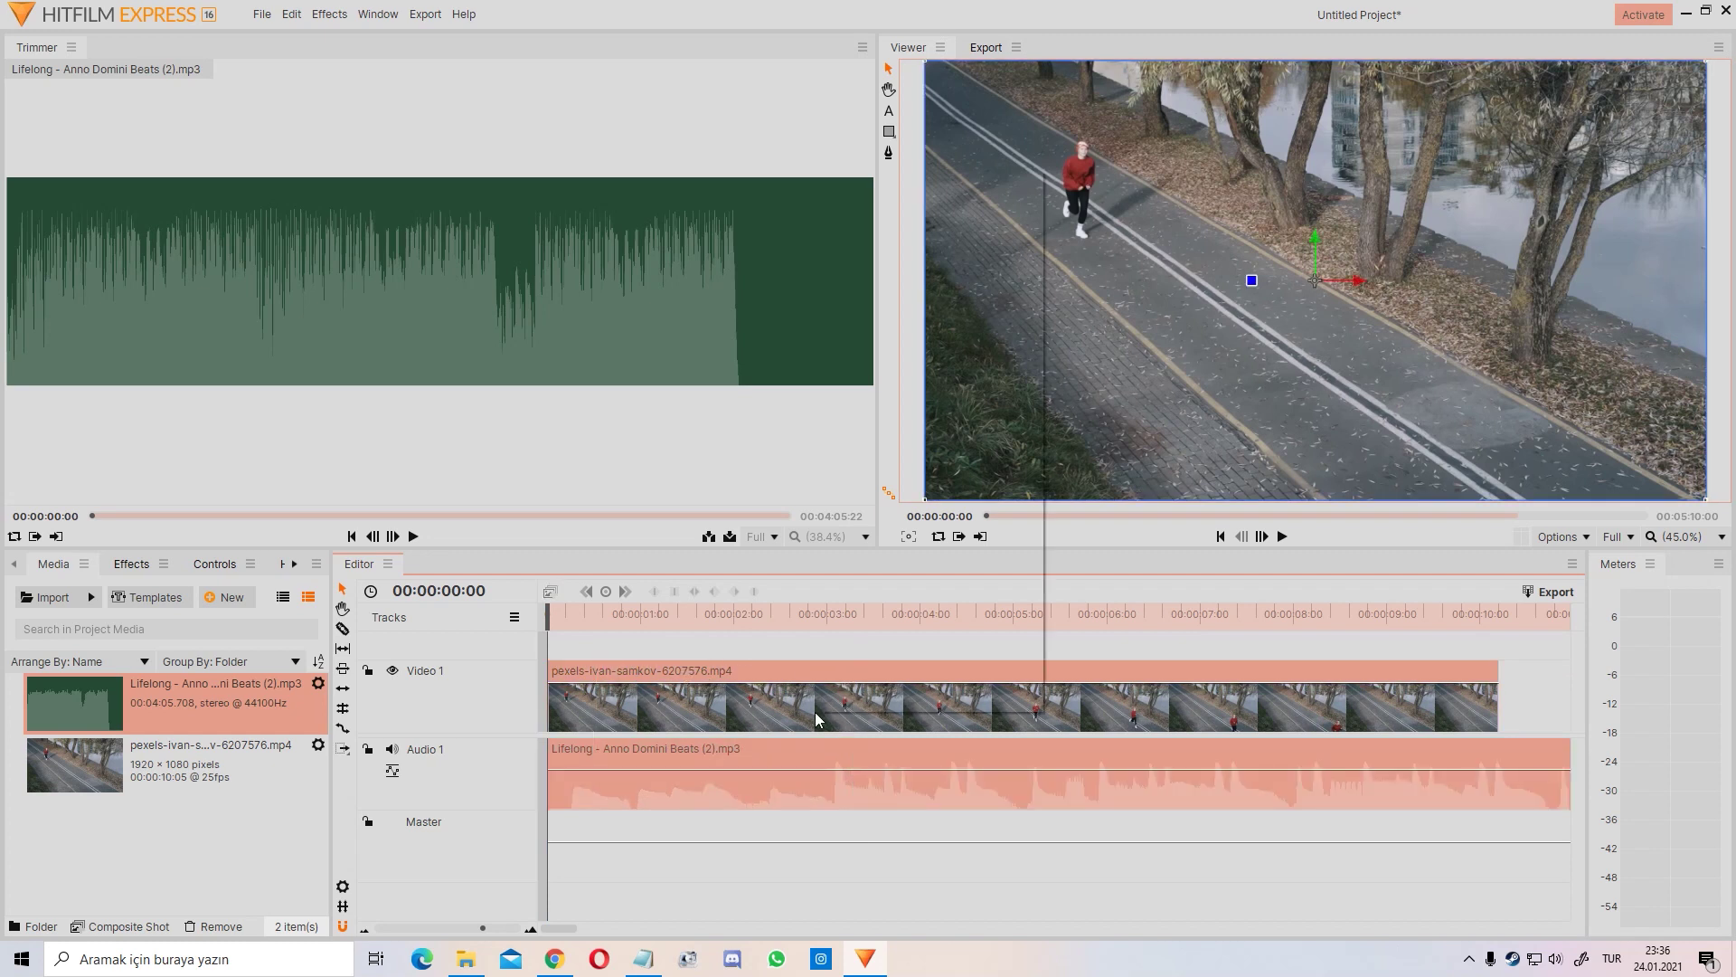
right_click(815, 719)
left_click(889, 523)
left_click_drag(622, 708, 667, 716)
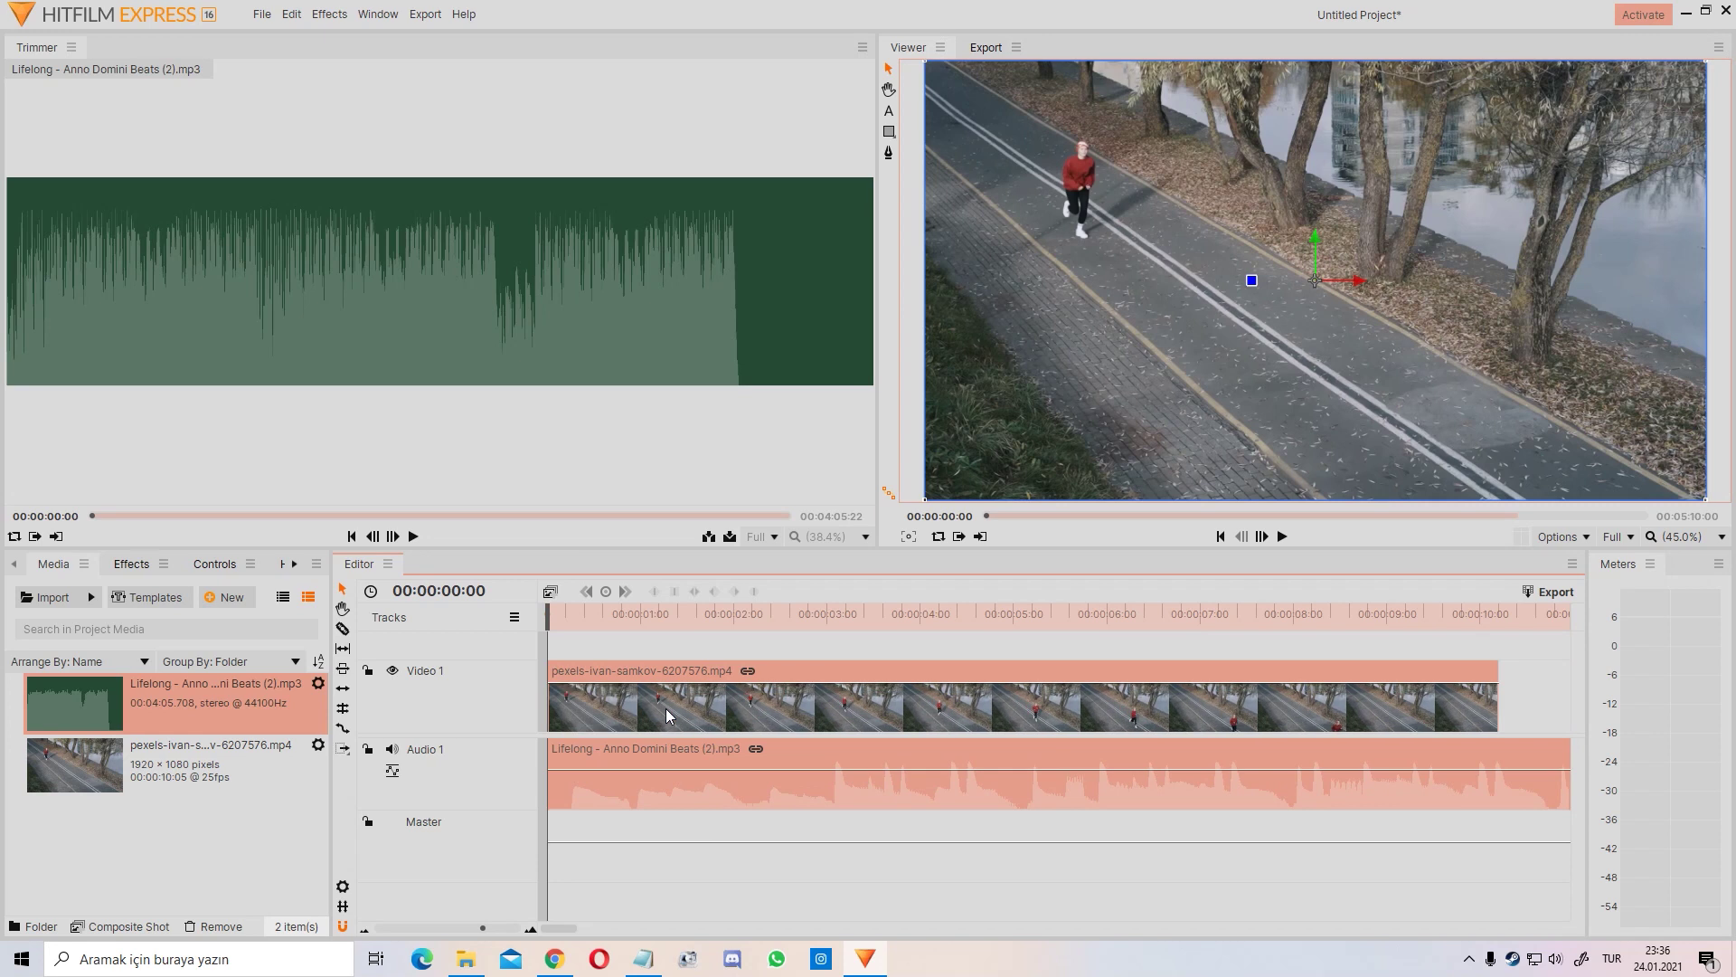
Unlink the video and music clips and test moving the video clip on its own
left_click_drag(669, 642, 818, 837)
right_click(816, 721)
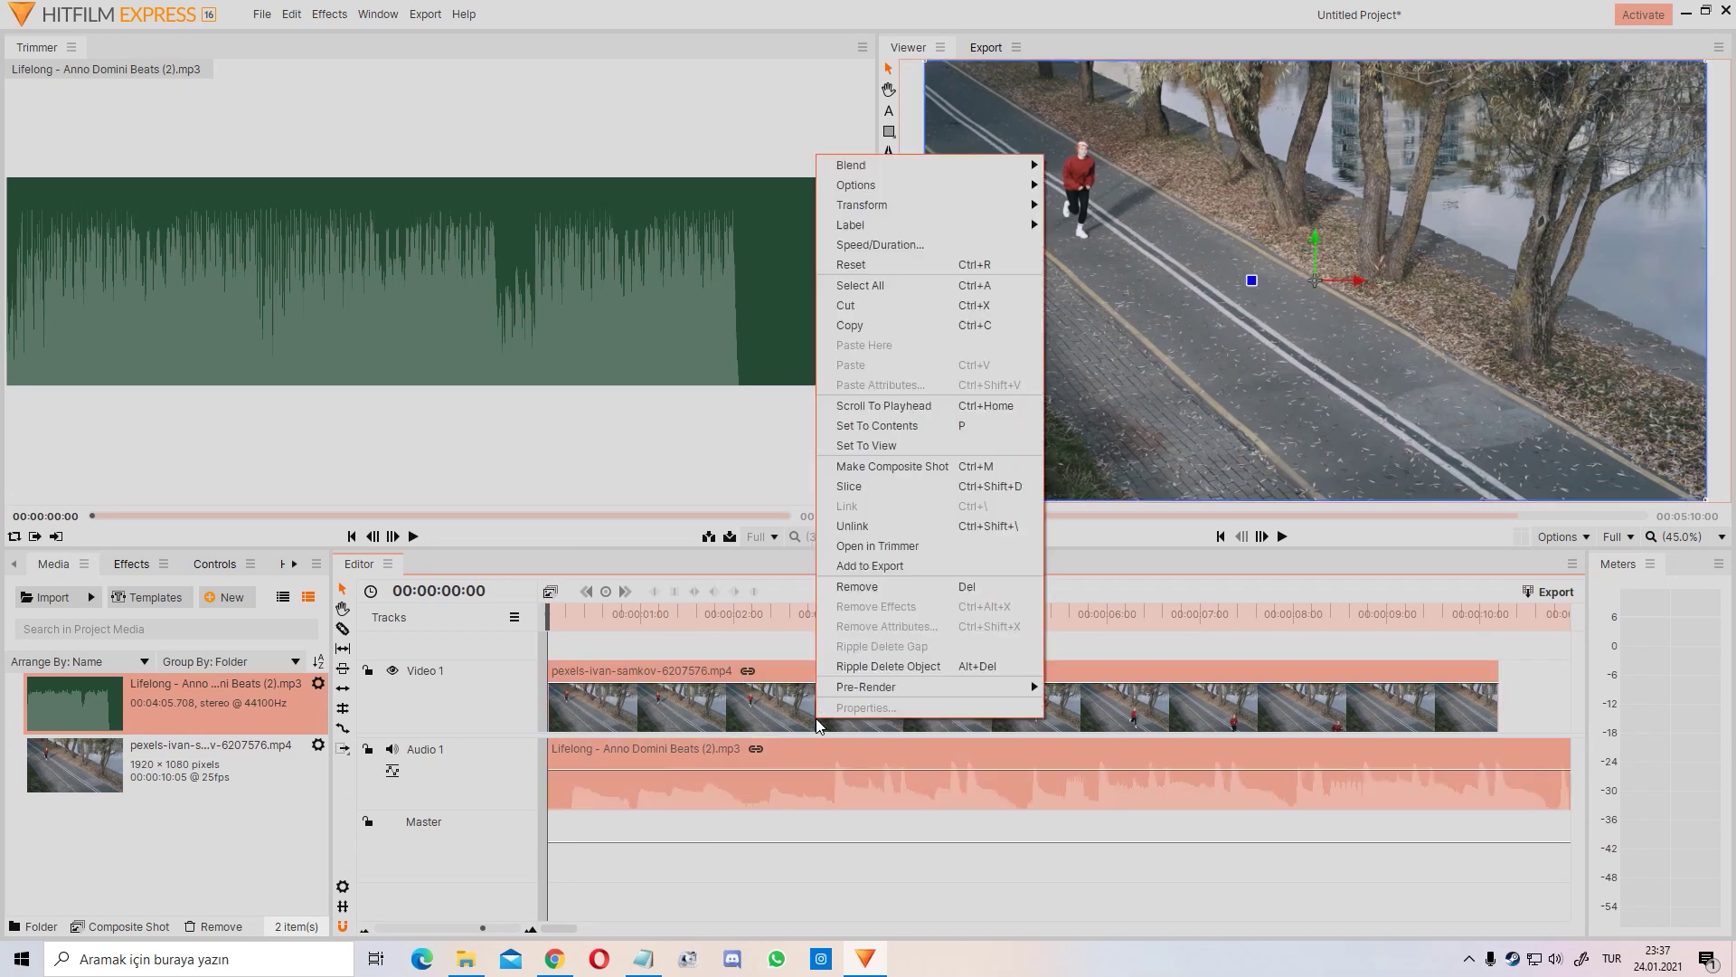
left_click(894, 545)
left_click(758, 653)
mouse_move(633, 709)
left_mouse_down()
mouse_move(798, 708)
mouse_move(615, 724)
left_mouse_up()
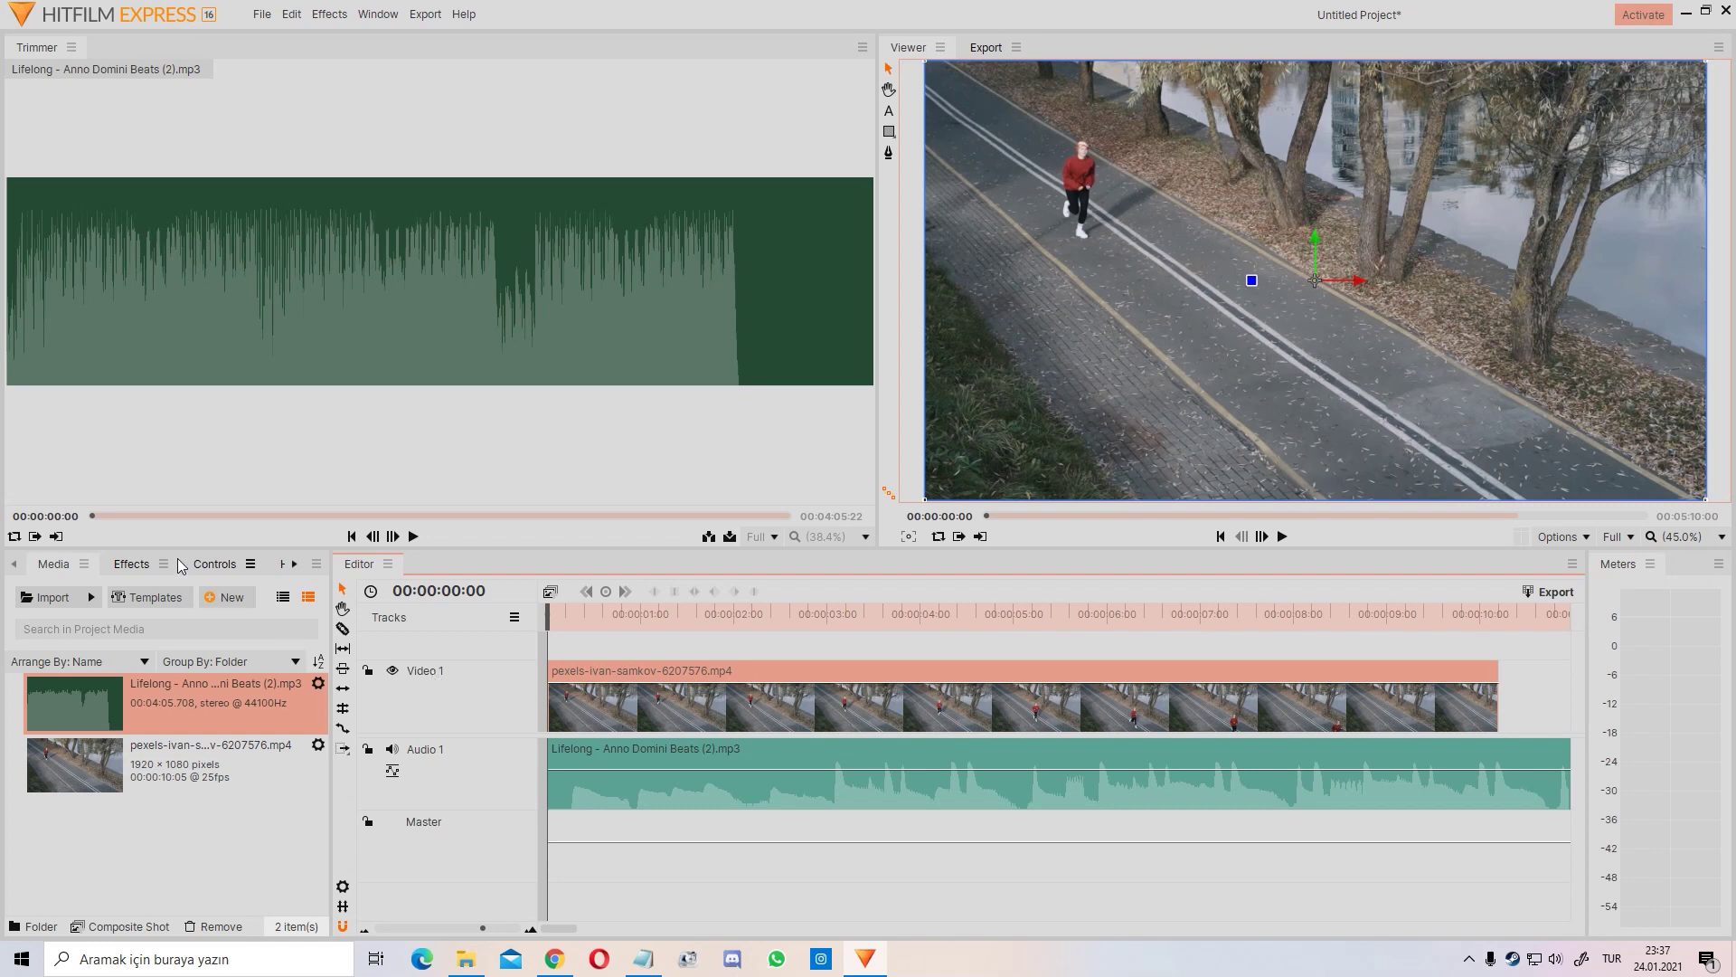
Apply the Auto Color effect to the video clip and set its Threshold to 13.25 %
left_click(132, 571)
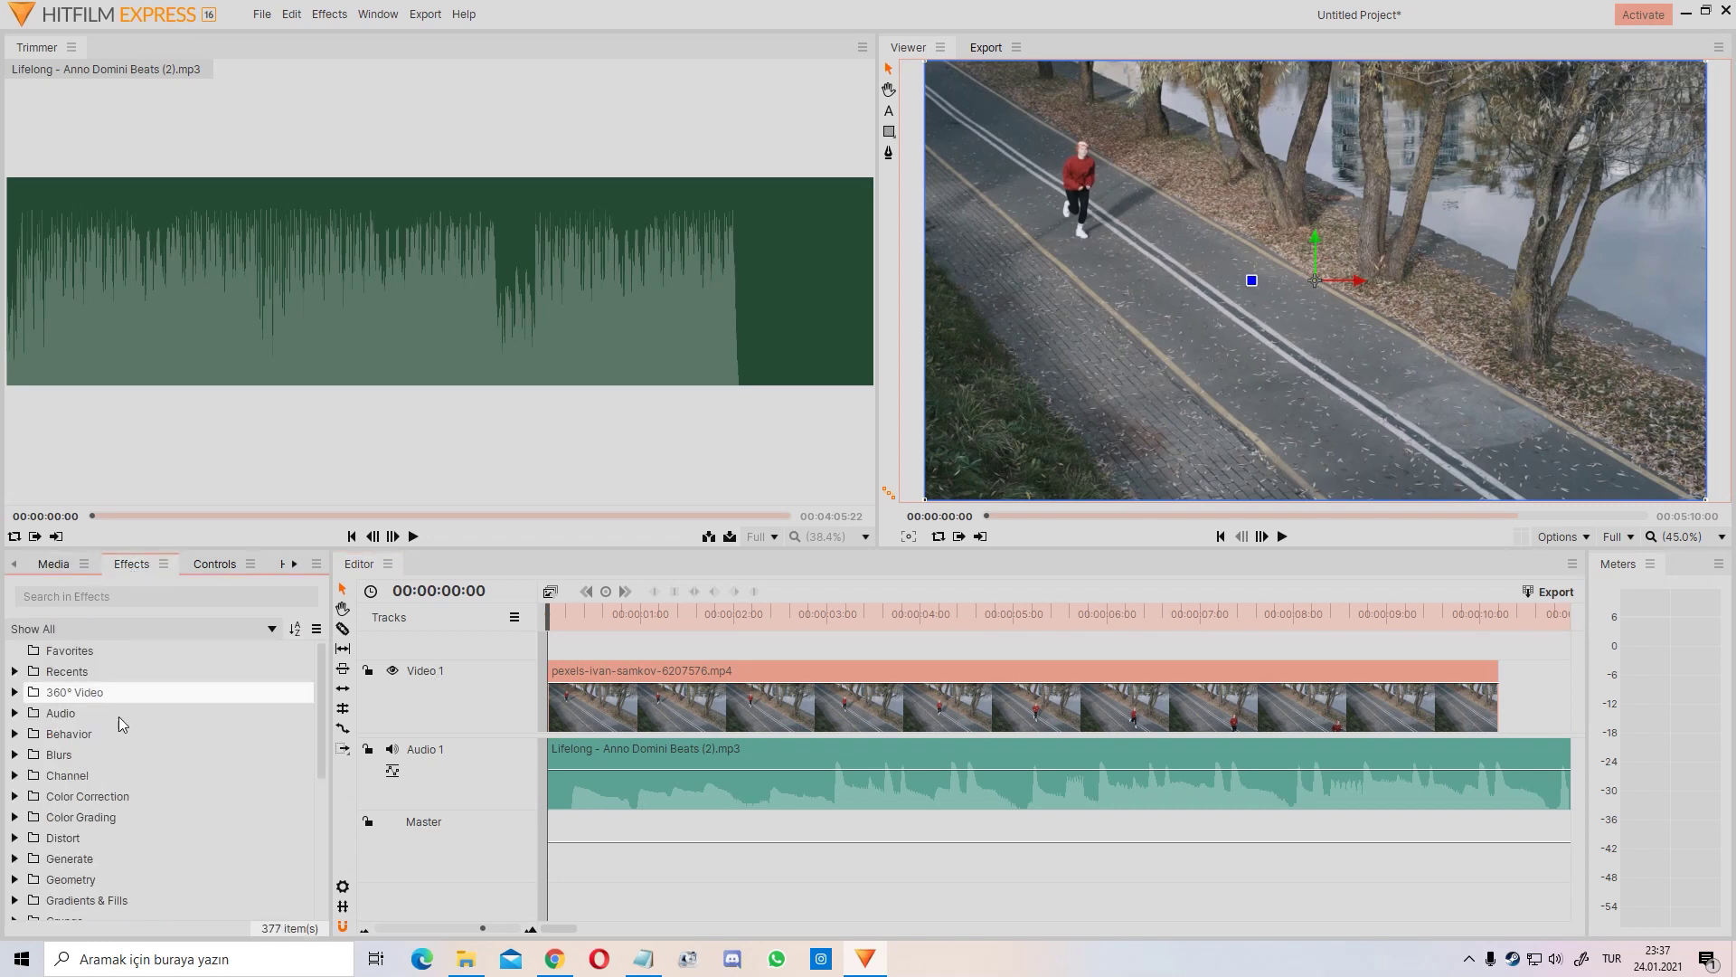
left_click(14, 796)
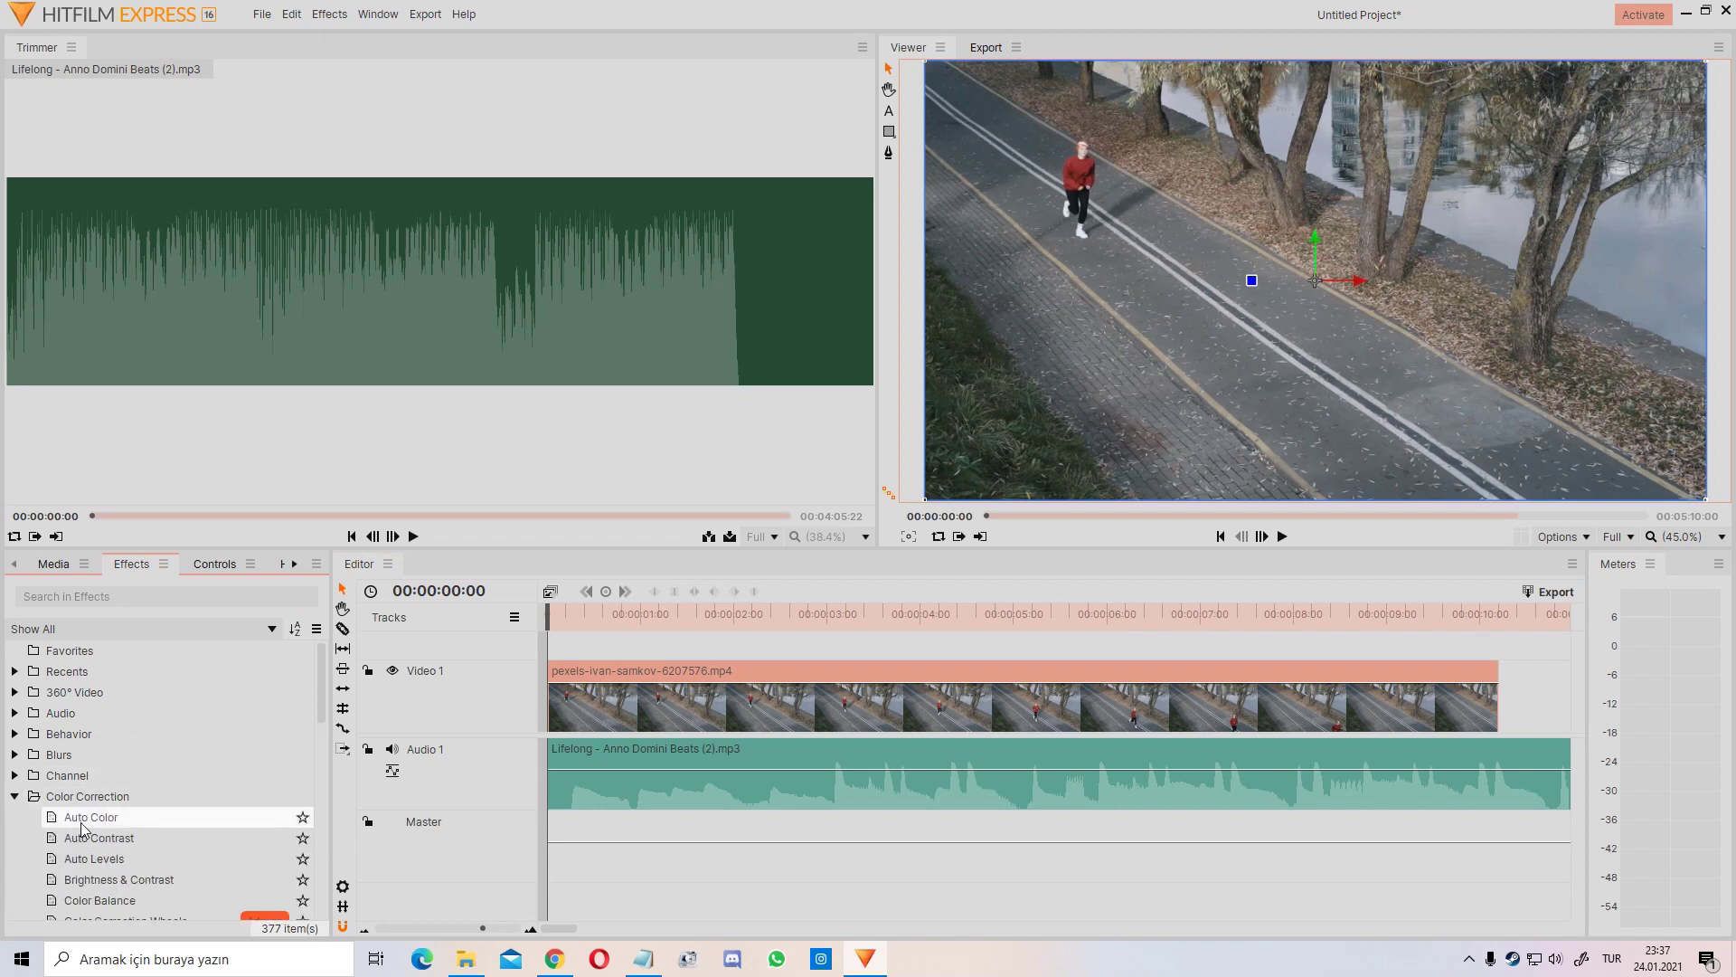
left_click_drag(90, 819, 620, 702)
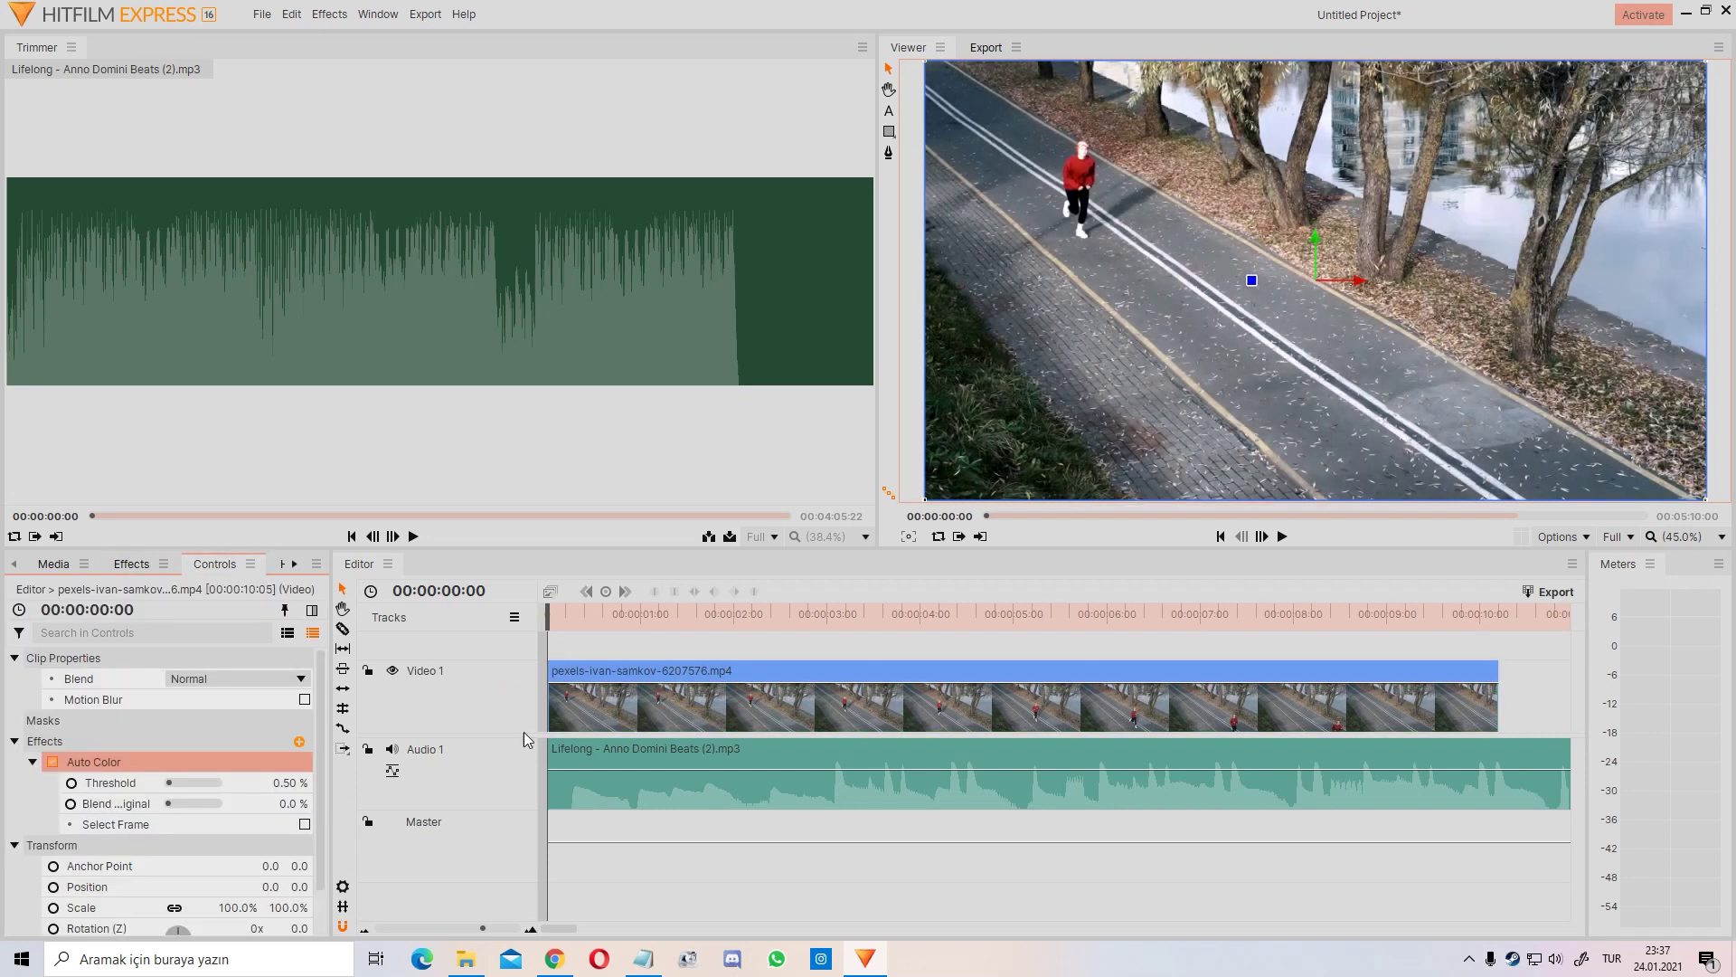
mouse_move(169, 783)
left_mouse_down()
mouse_move(226, 785)
mouse_move(192, 783)
left_mouse_up()
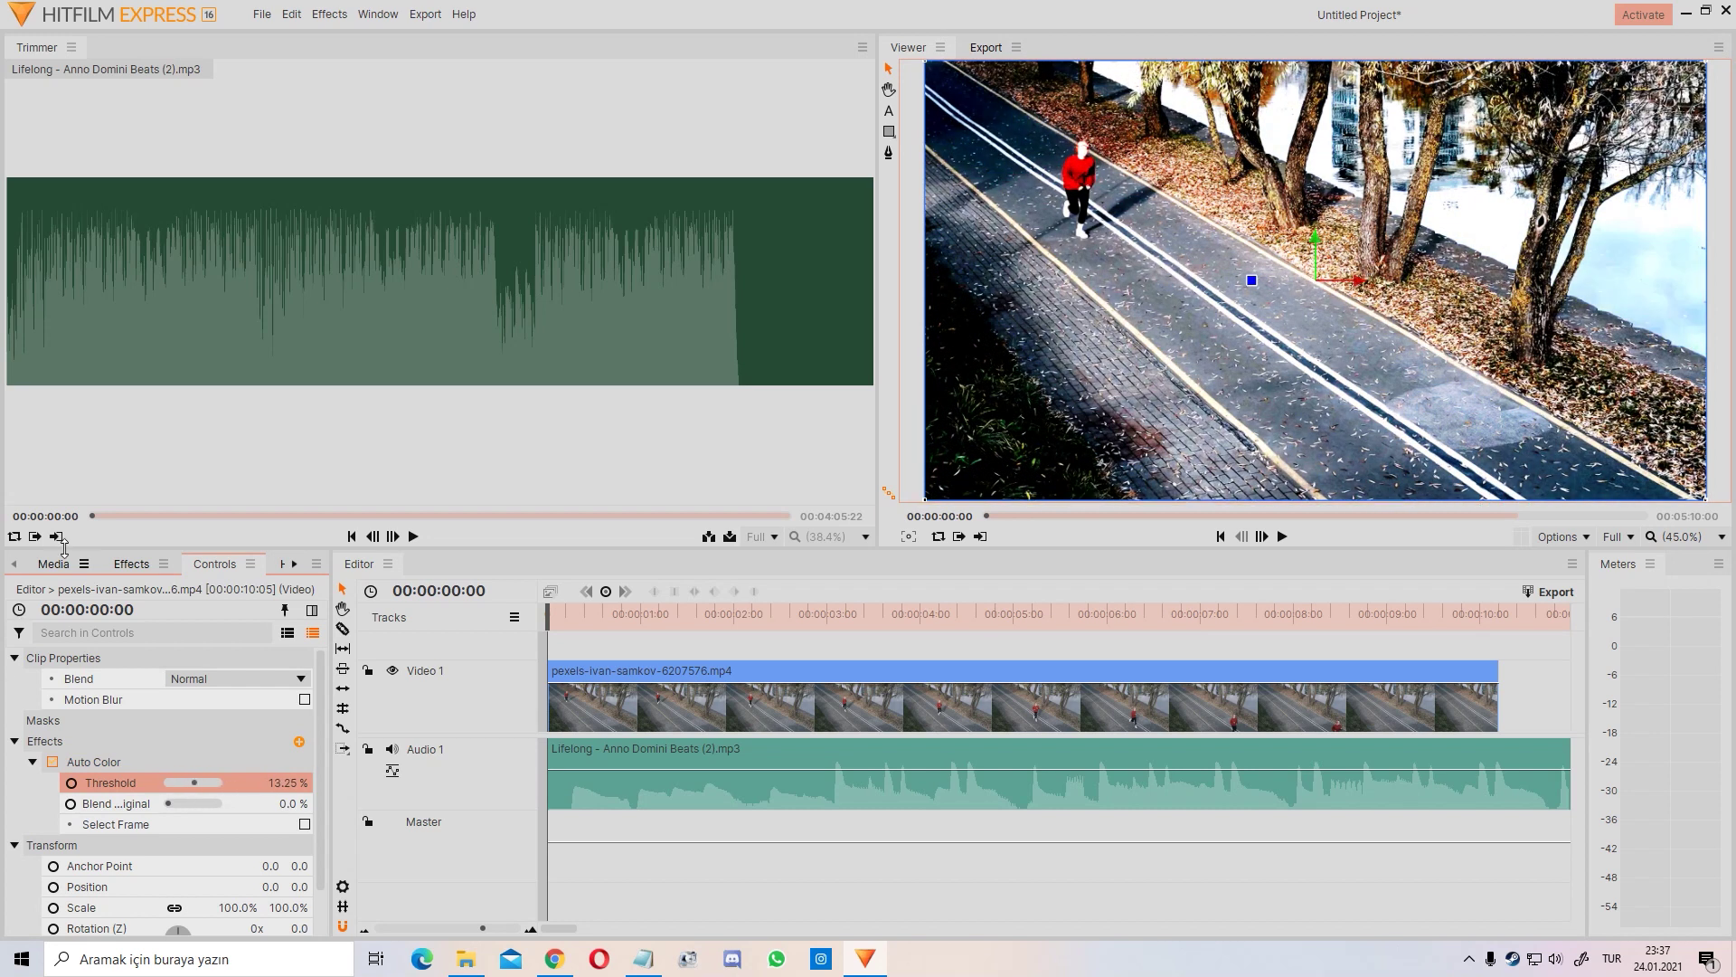
Add the Brightness & Contrast effect to the video clip and set Brightness to 18.0
left_click(128, 568)
scroll(101, 842, "down", 1)
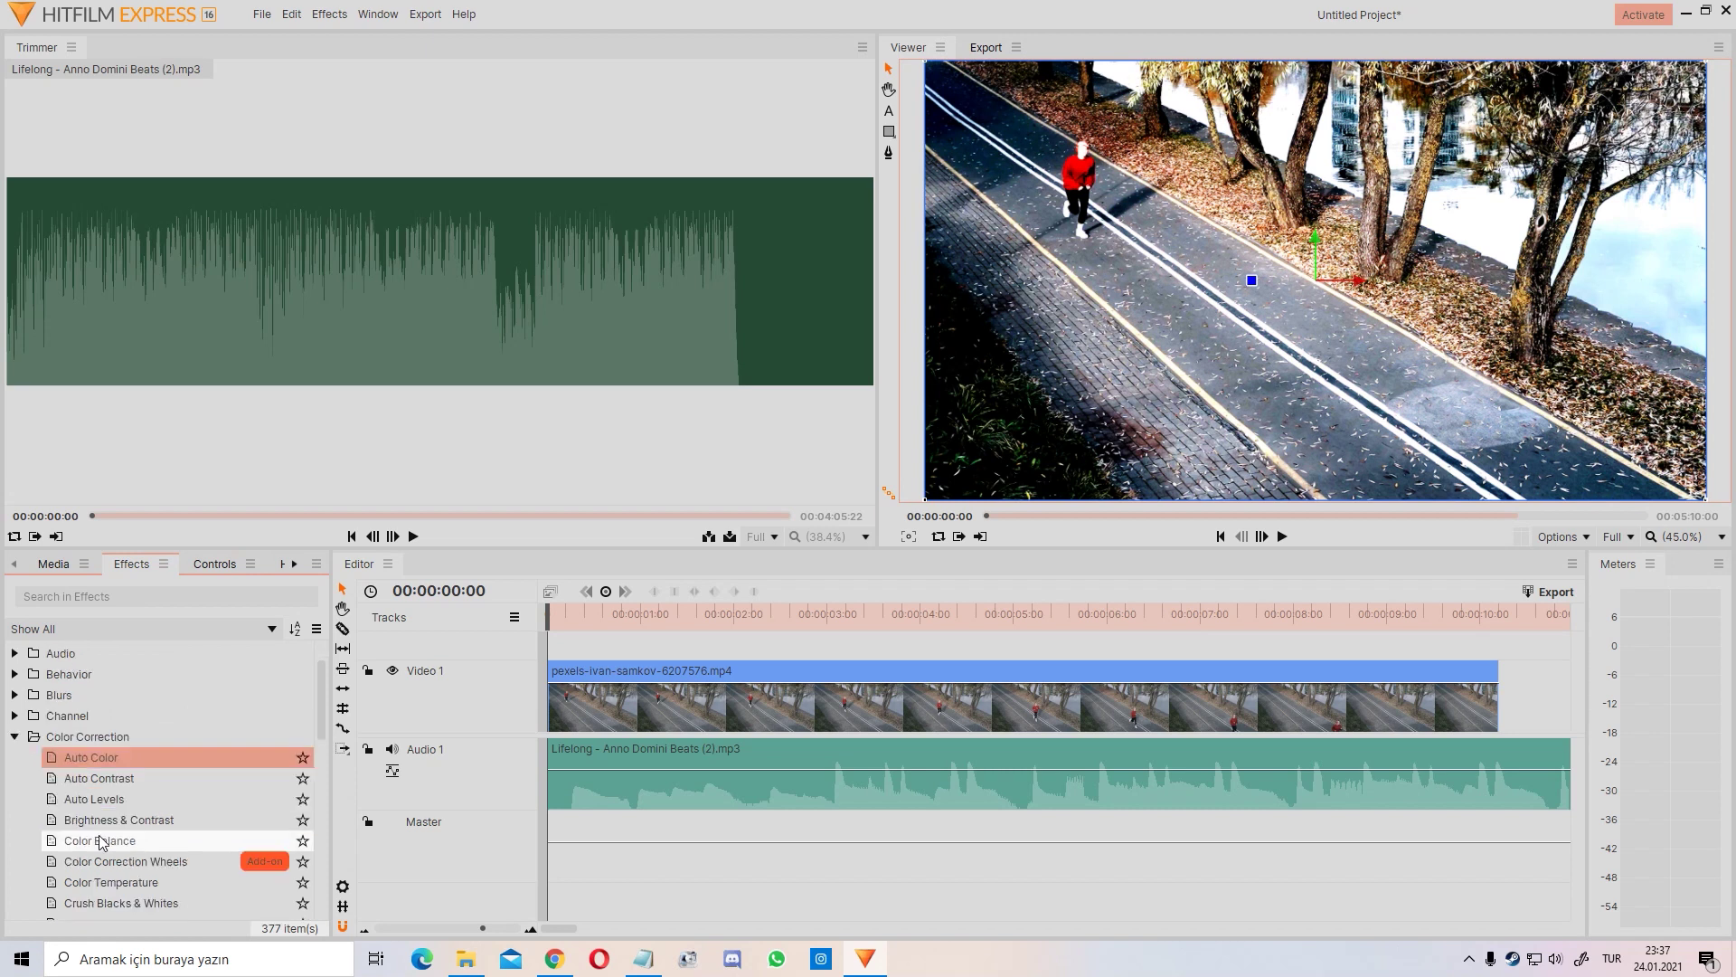
scroll(101, 842, "down", 3)
left_click_drag(123, 702, 604, 705)
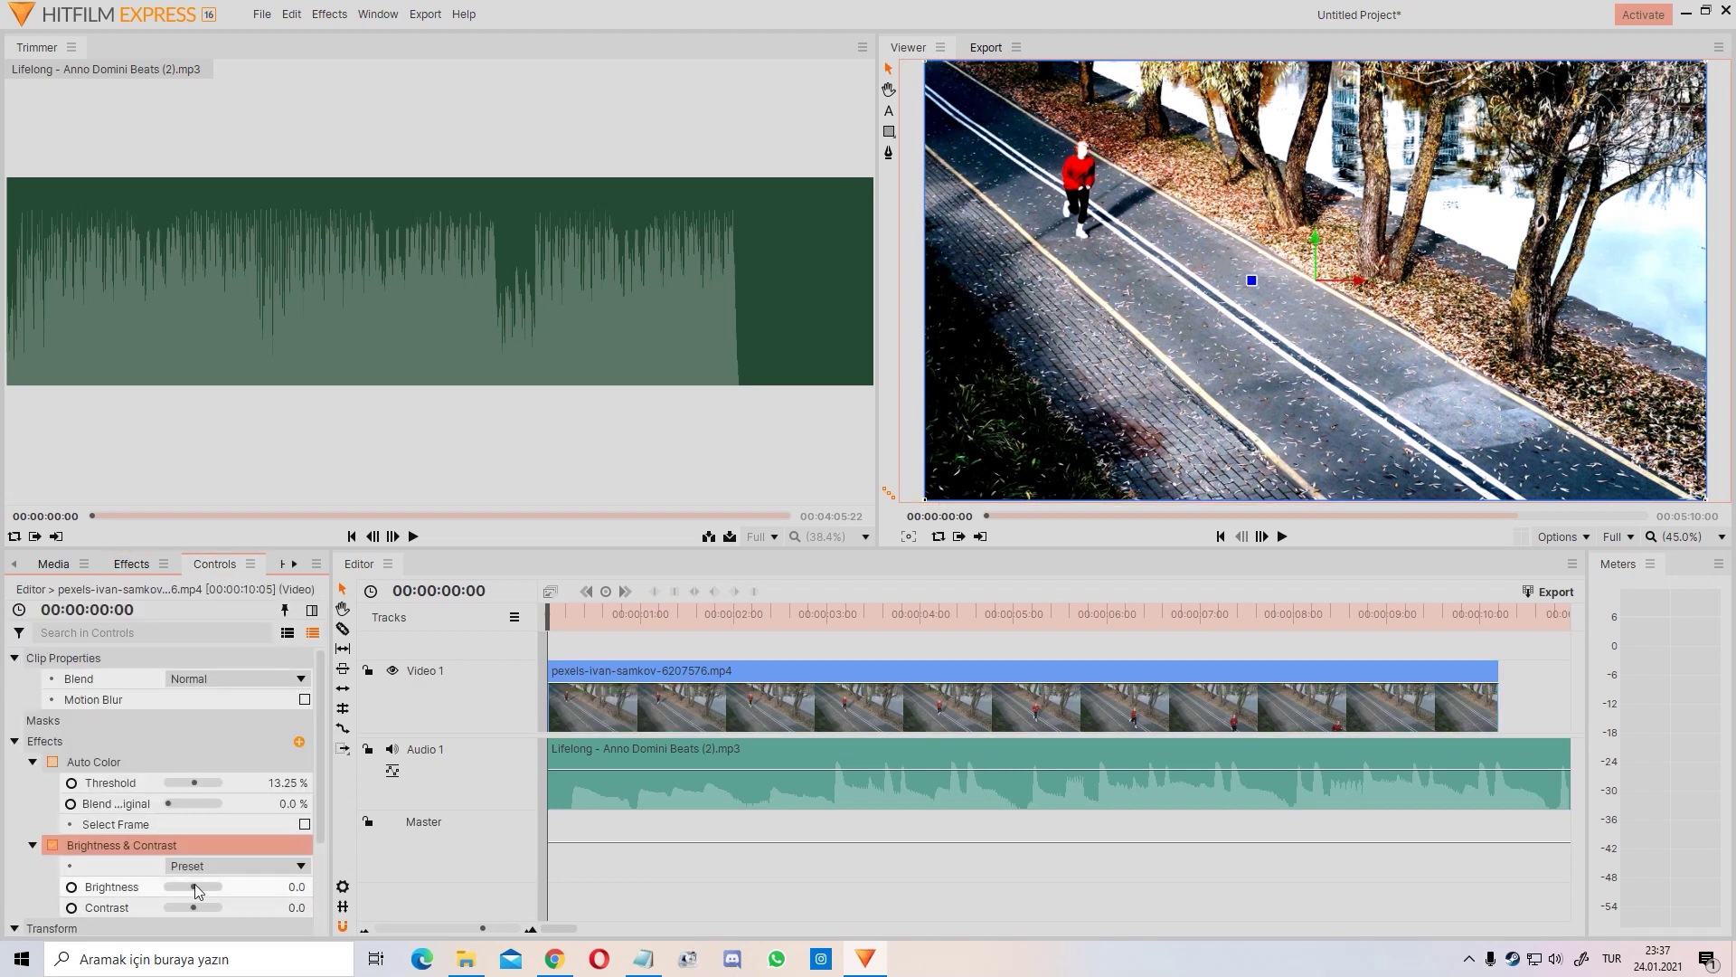
mouse_move(193, 882)
left_mouse_down()
mouse_move(213, 881)
mouse_move(197, 883)
left_mouse_up()
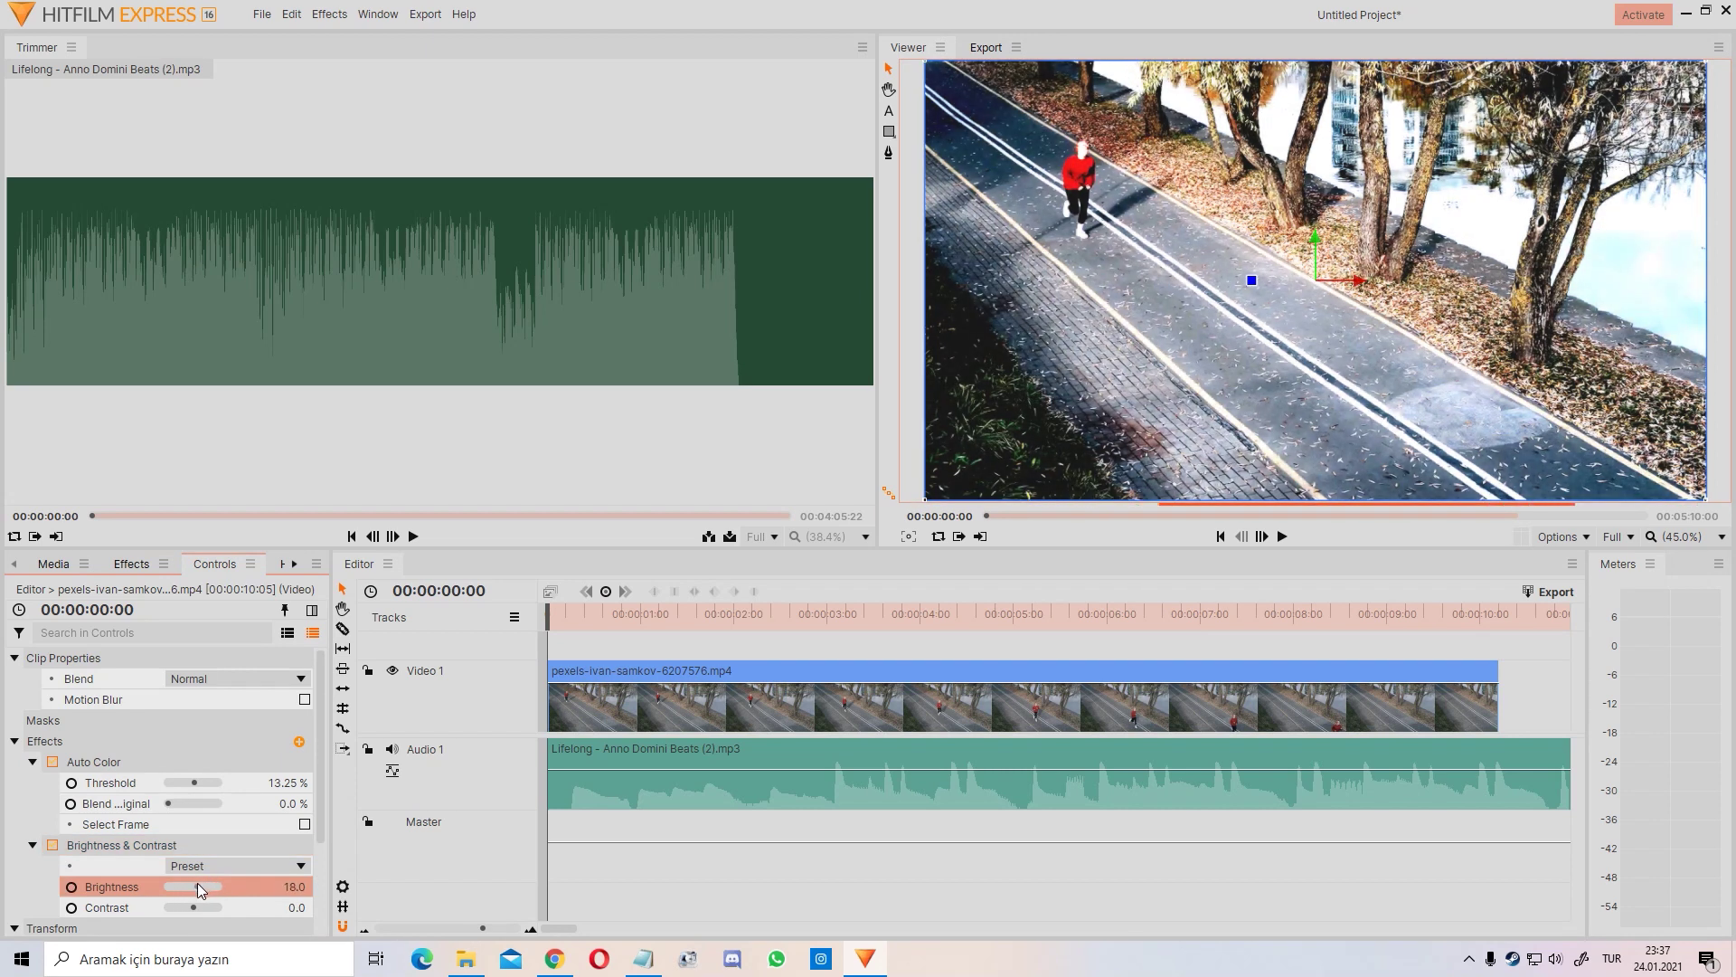
Browse the effects list for the Zoom group within the video transitions
left_click(145, 565)
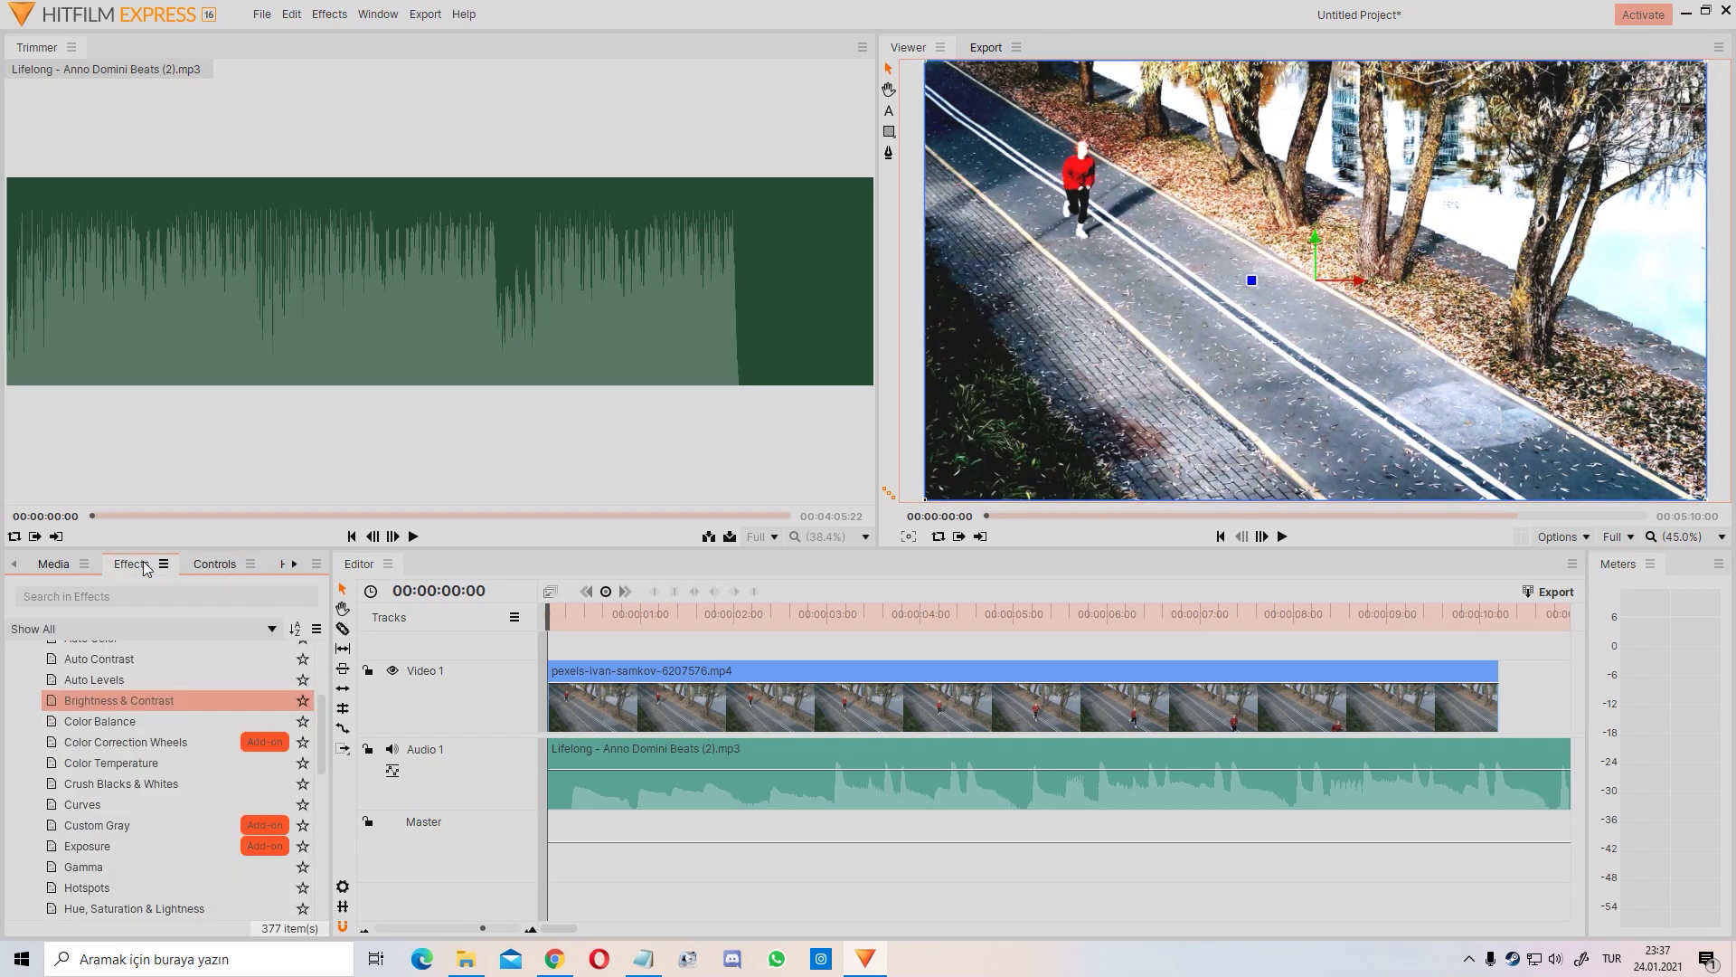
scroll(115, 763, "down", 10)
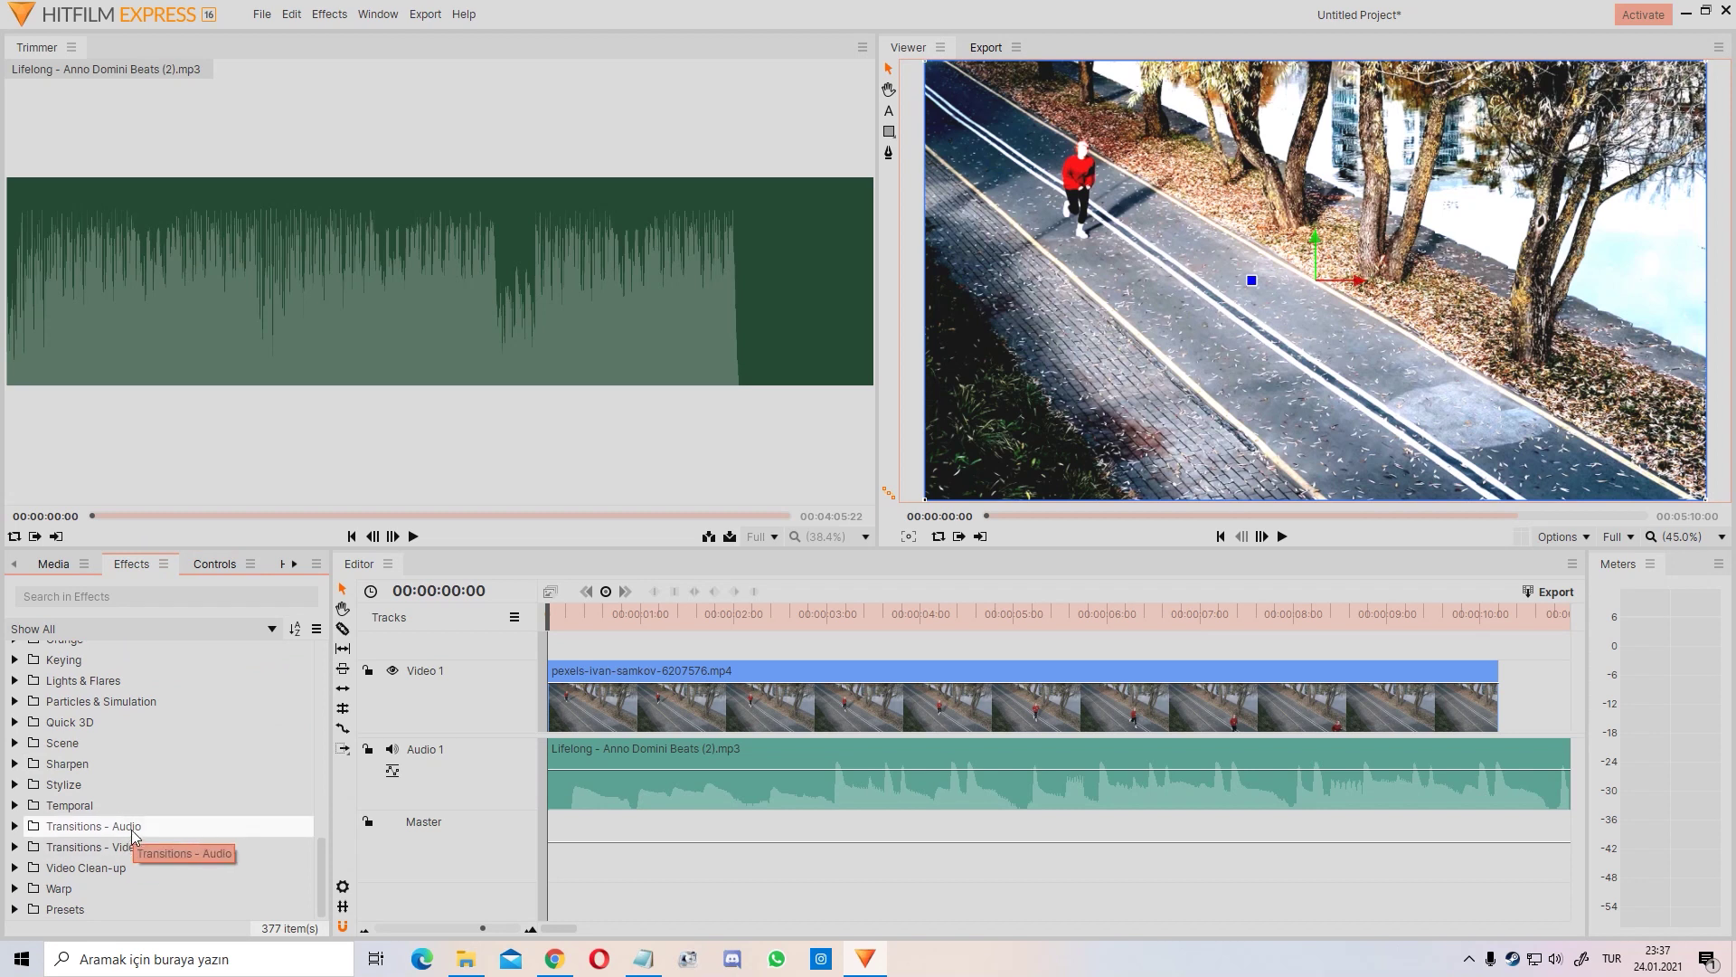
left_click(15, 847)
scroll(36, 857, "down", 2)
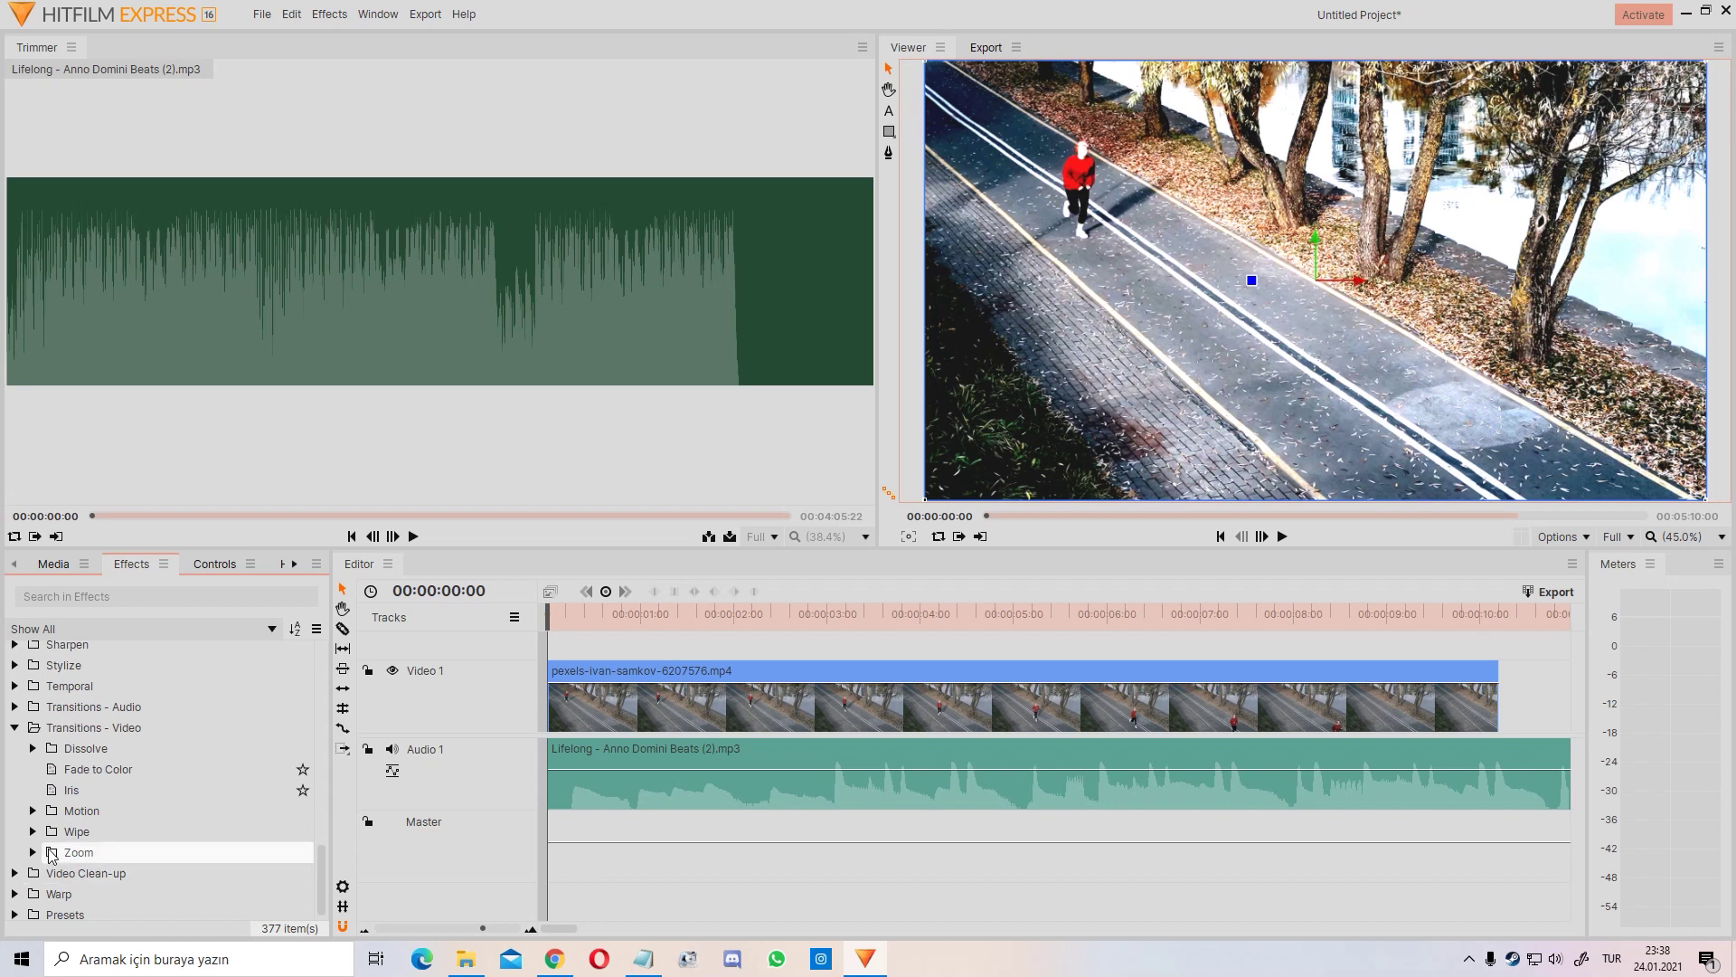
left_click(32, 858)
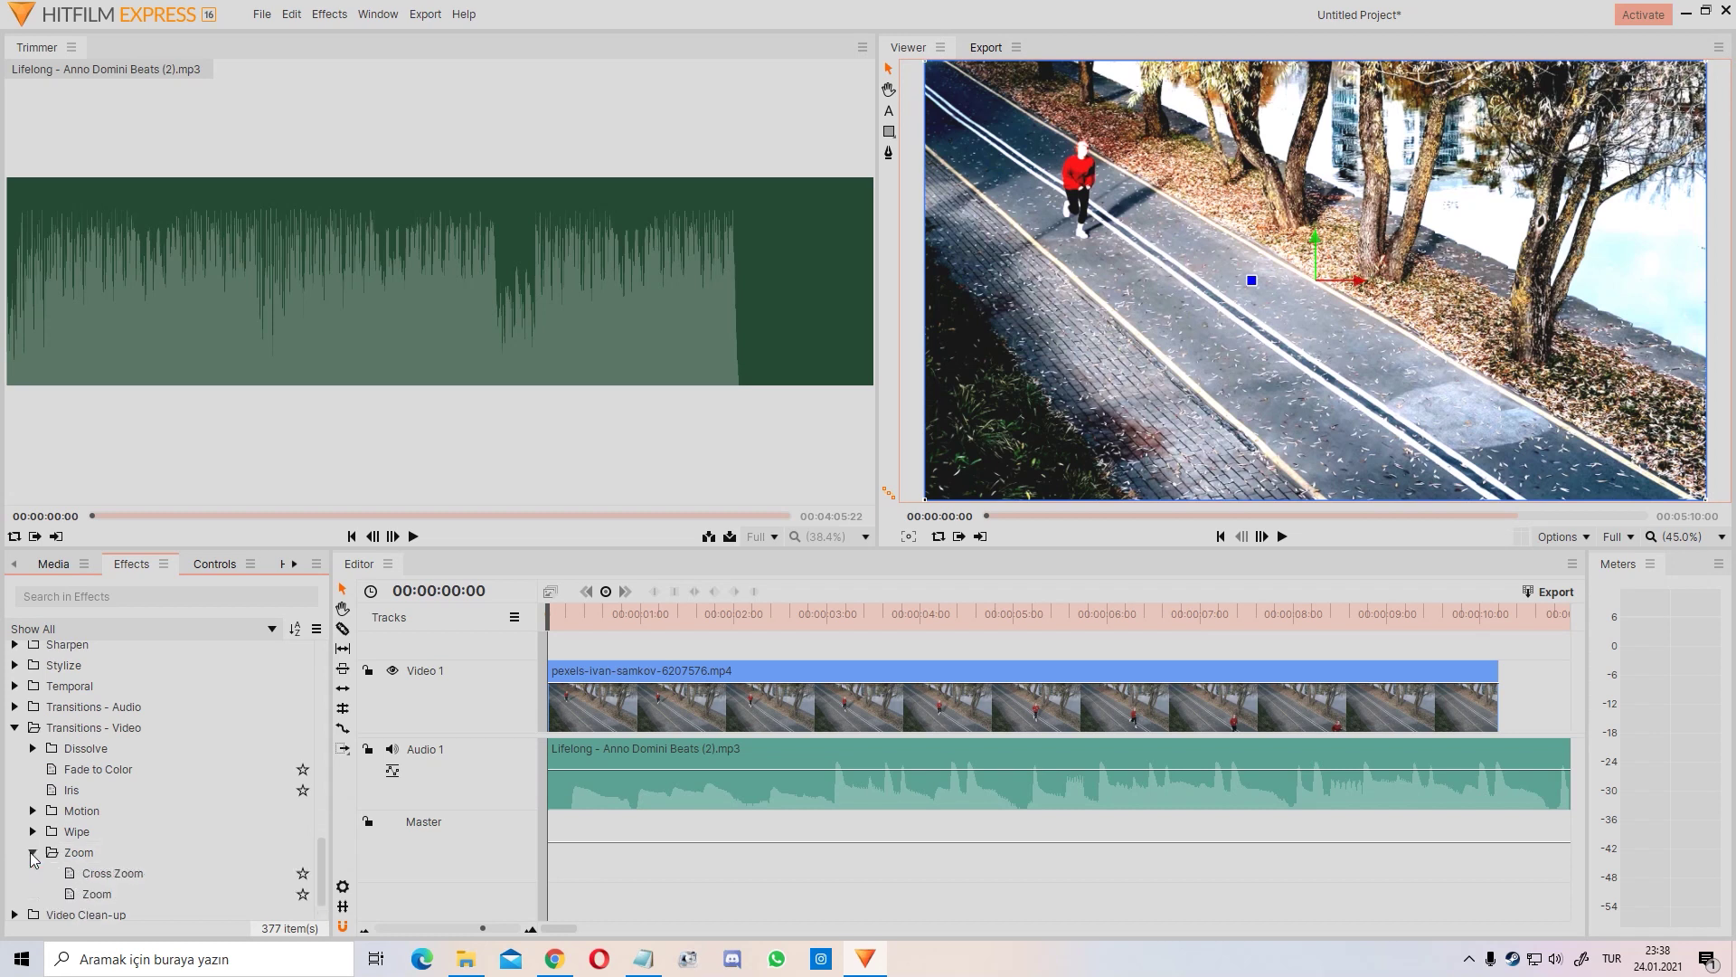
scroll(122, 856, "down", 1)
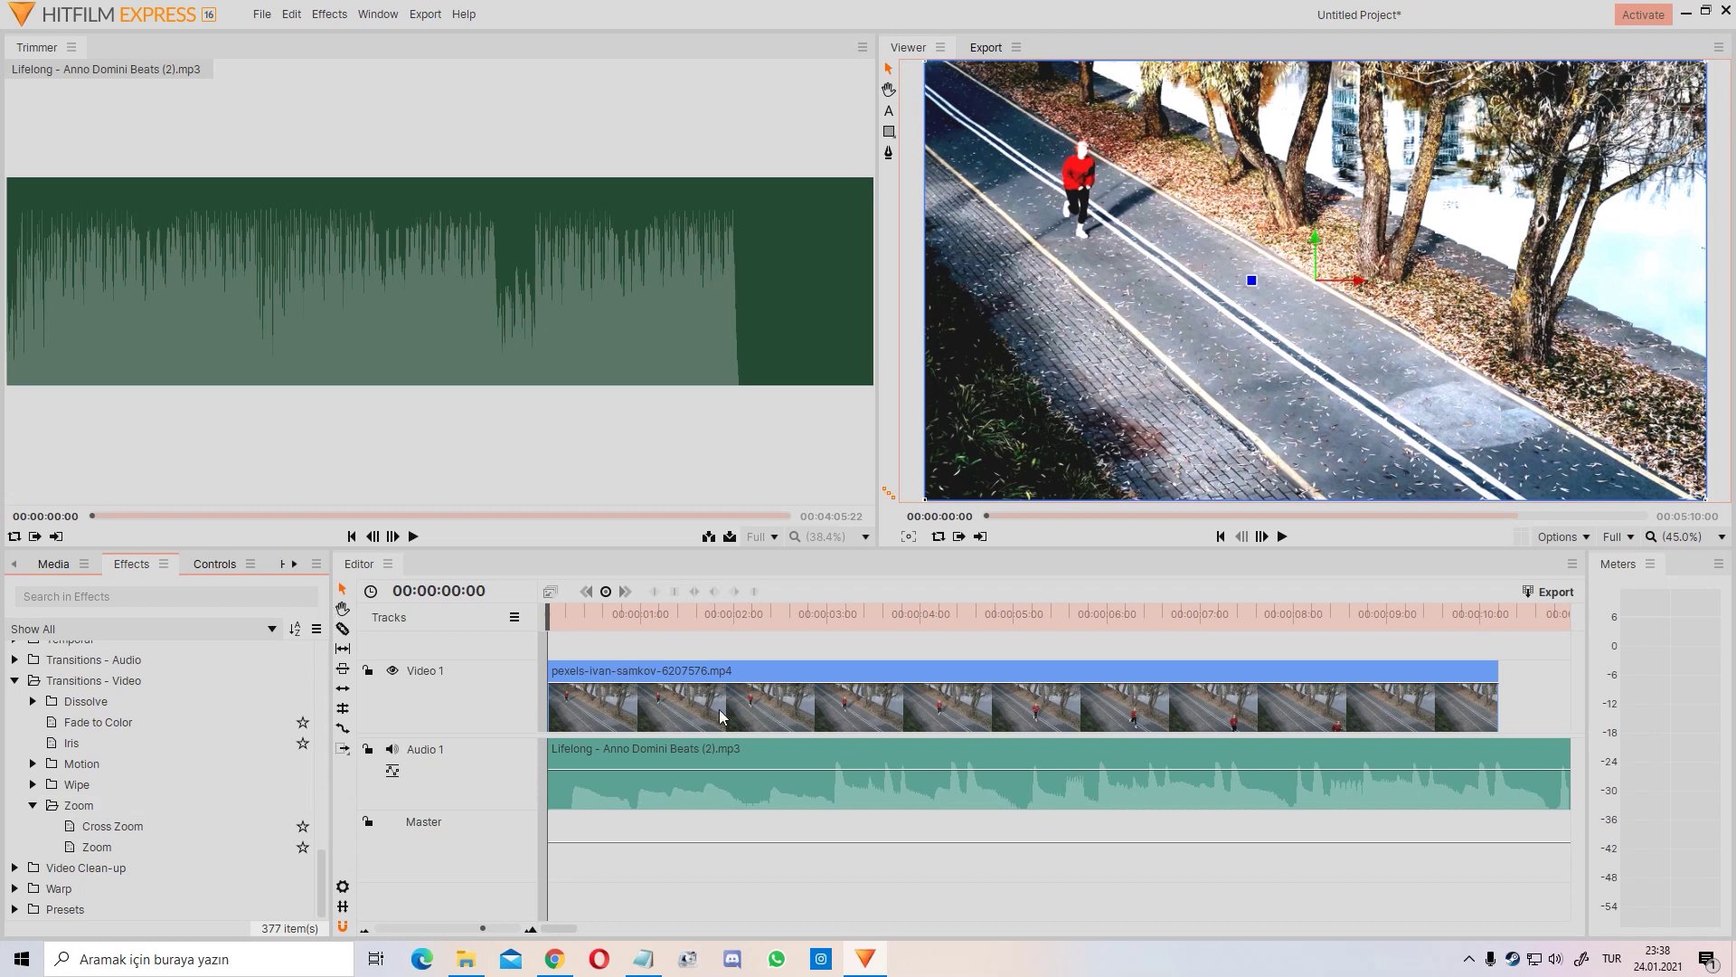
Slice the video clip at about 2.3 seconds, add the Zoom transition across the cut and preview it
left_click(343, 627)
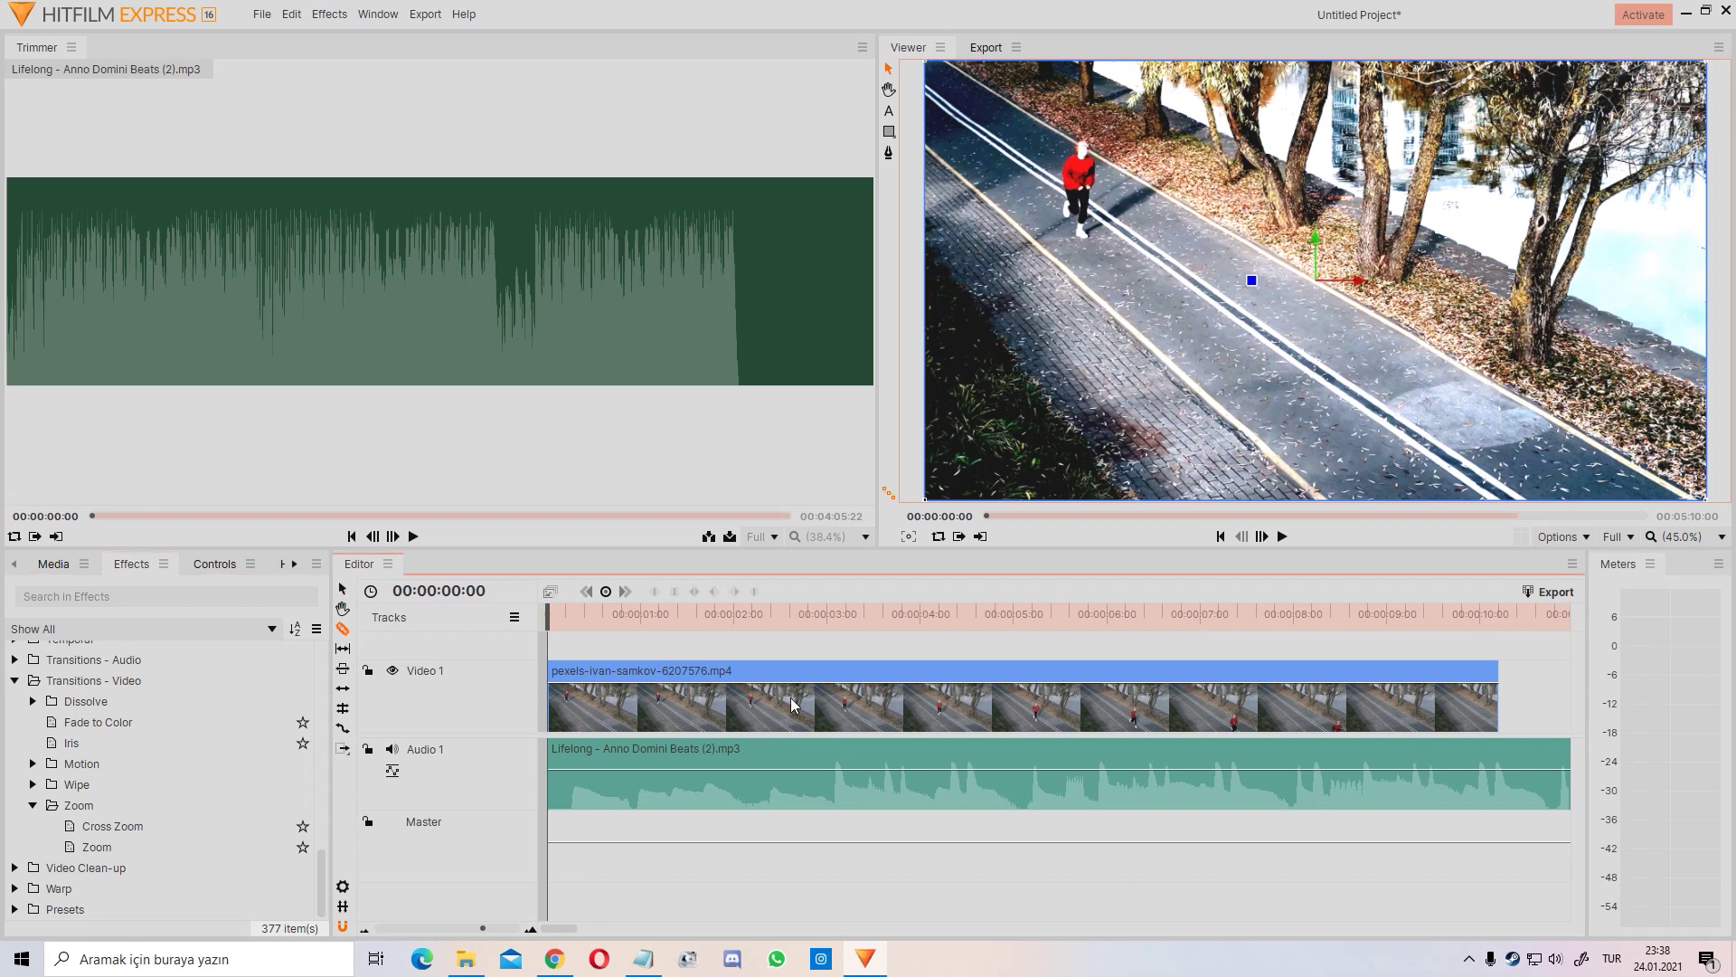
left_click(764, 713)
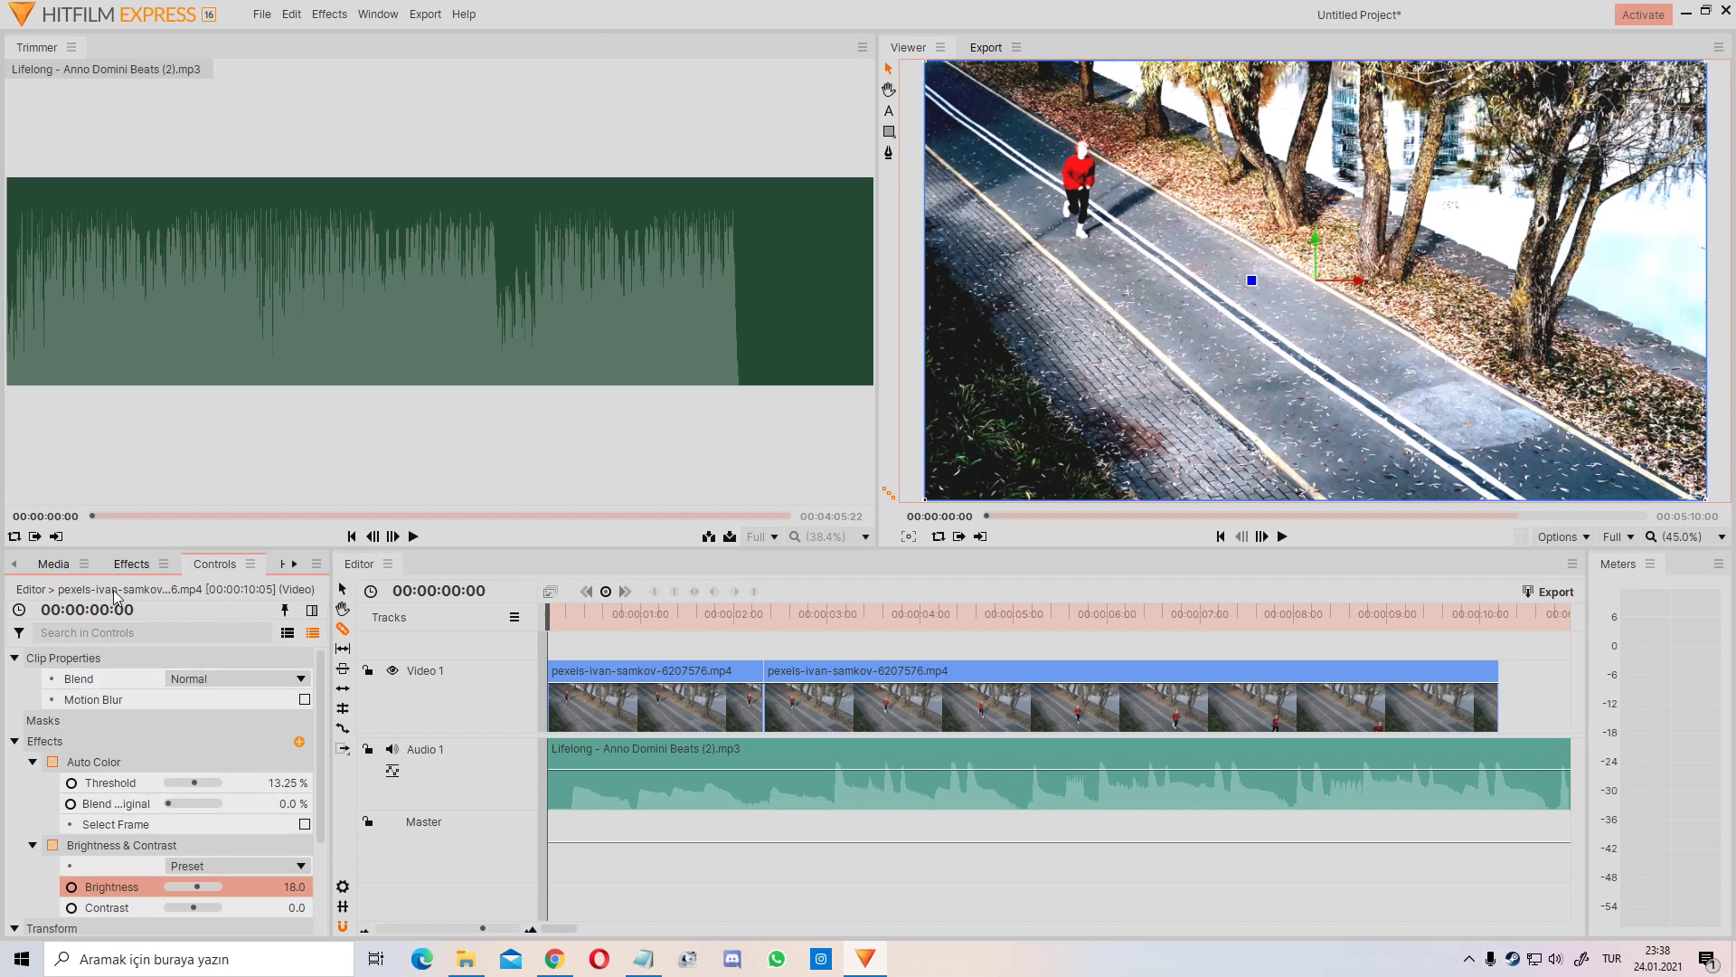
left_click(131, 564)
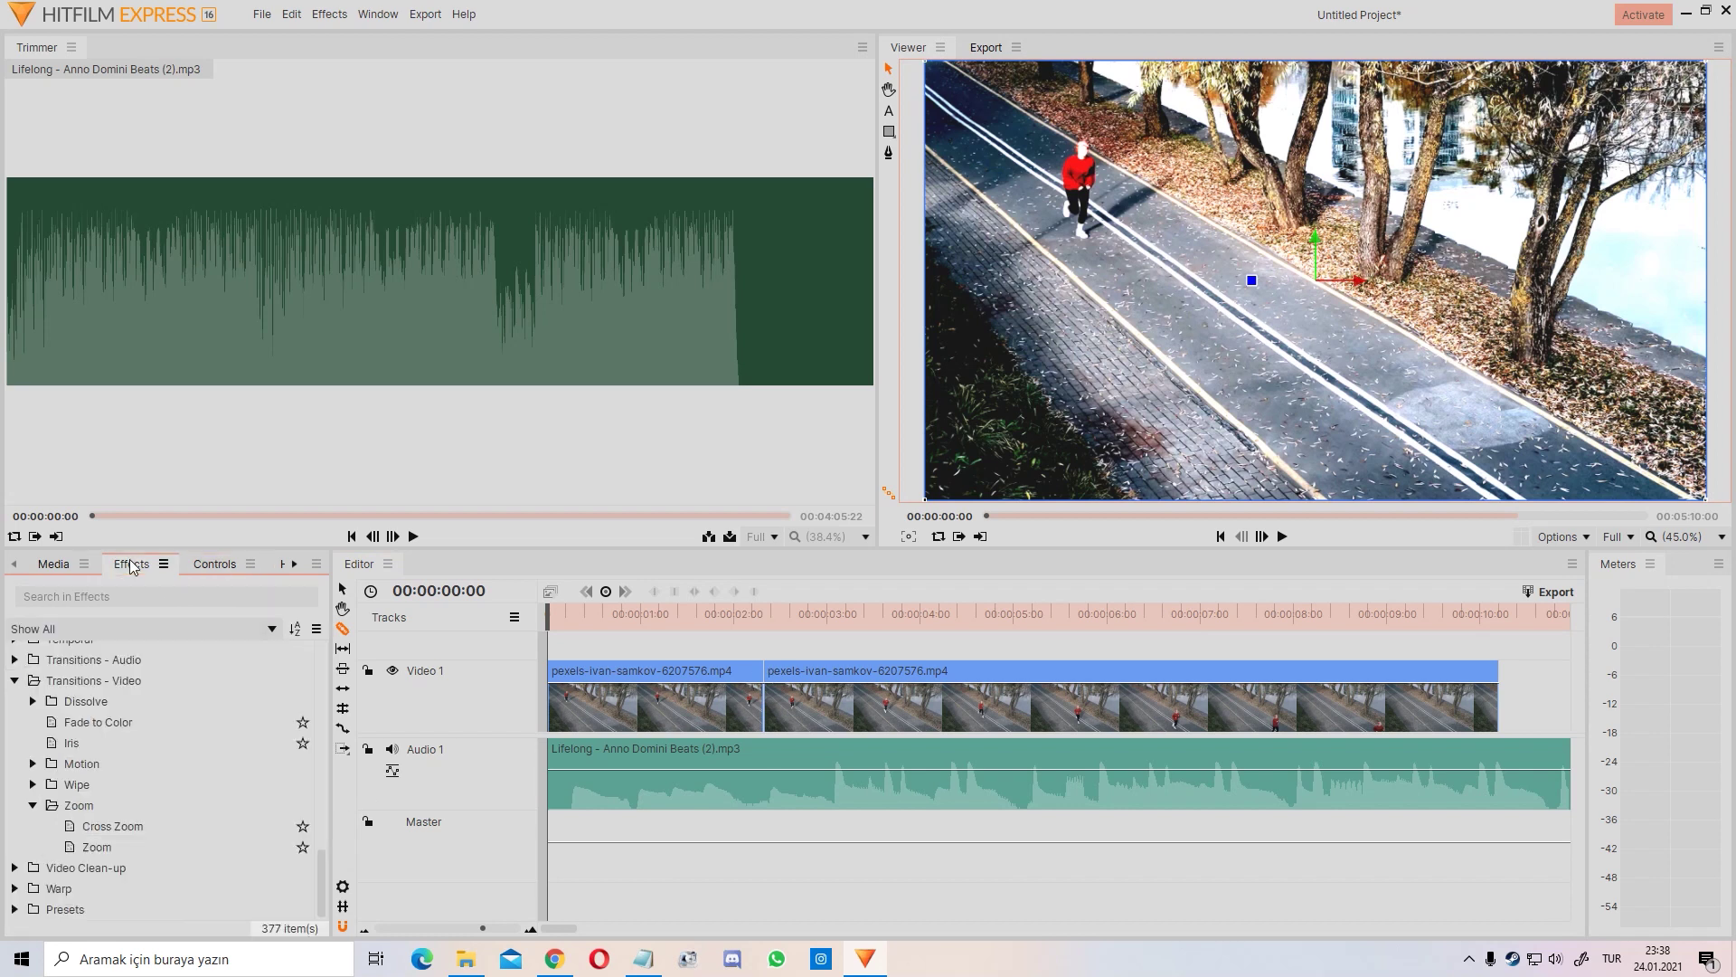
left_click_drag(101, 848, 761, 676)
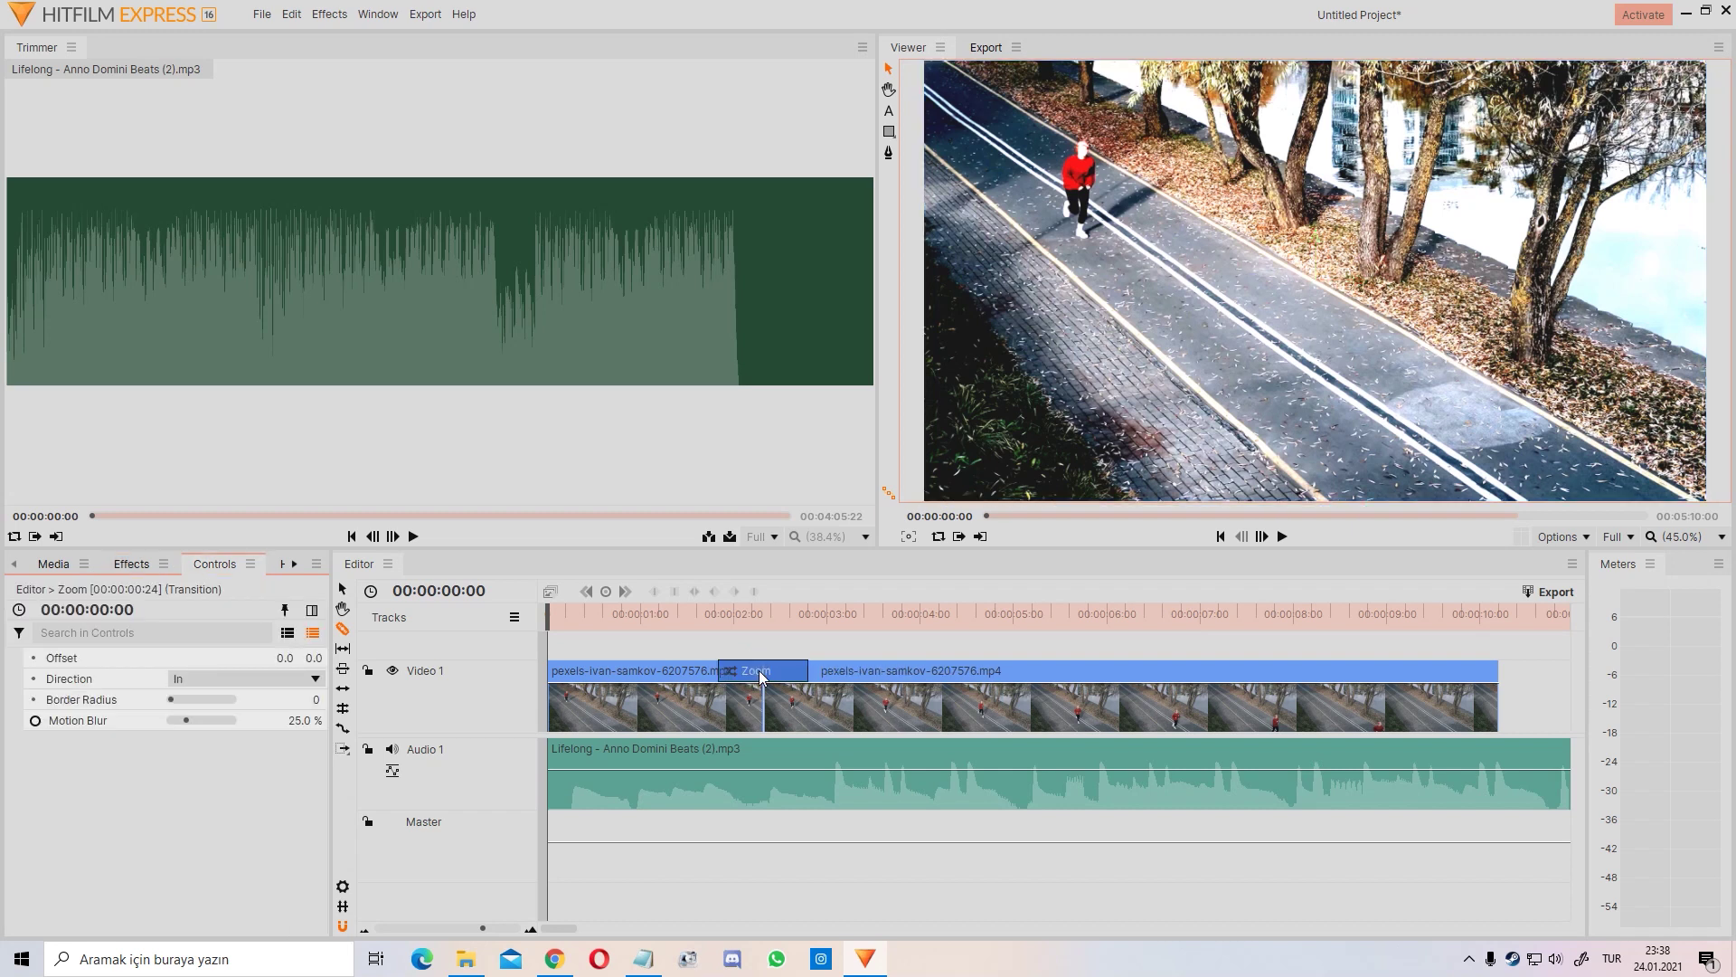
left_click_drag(691, 610, 816, 624)
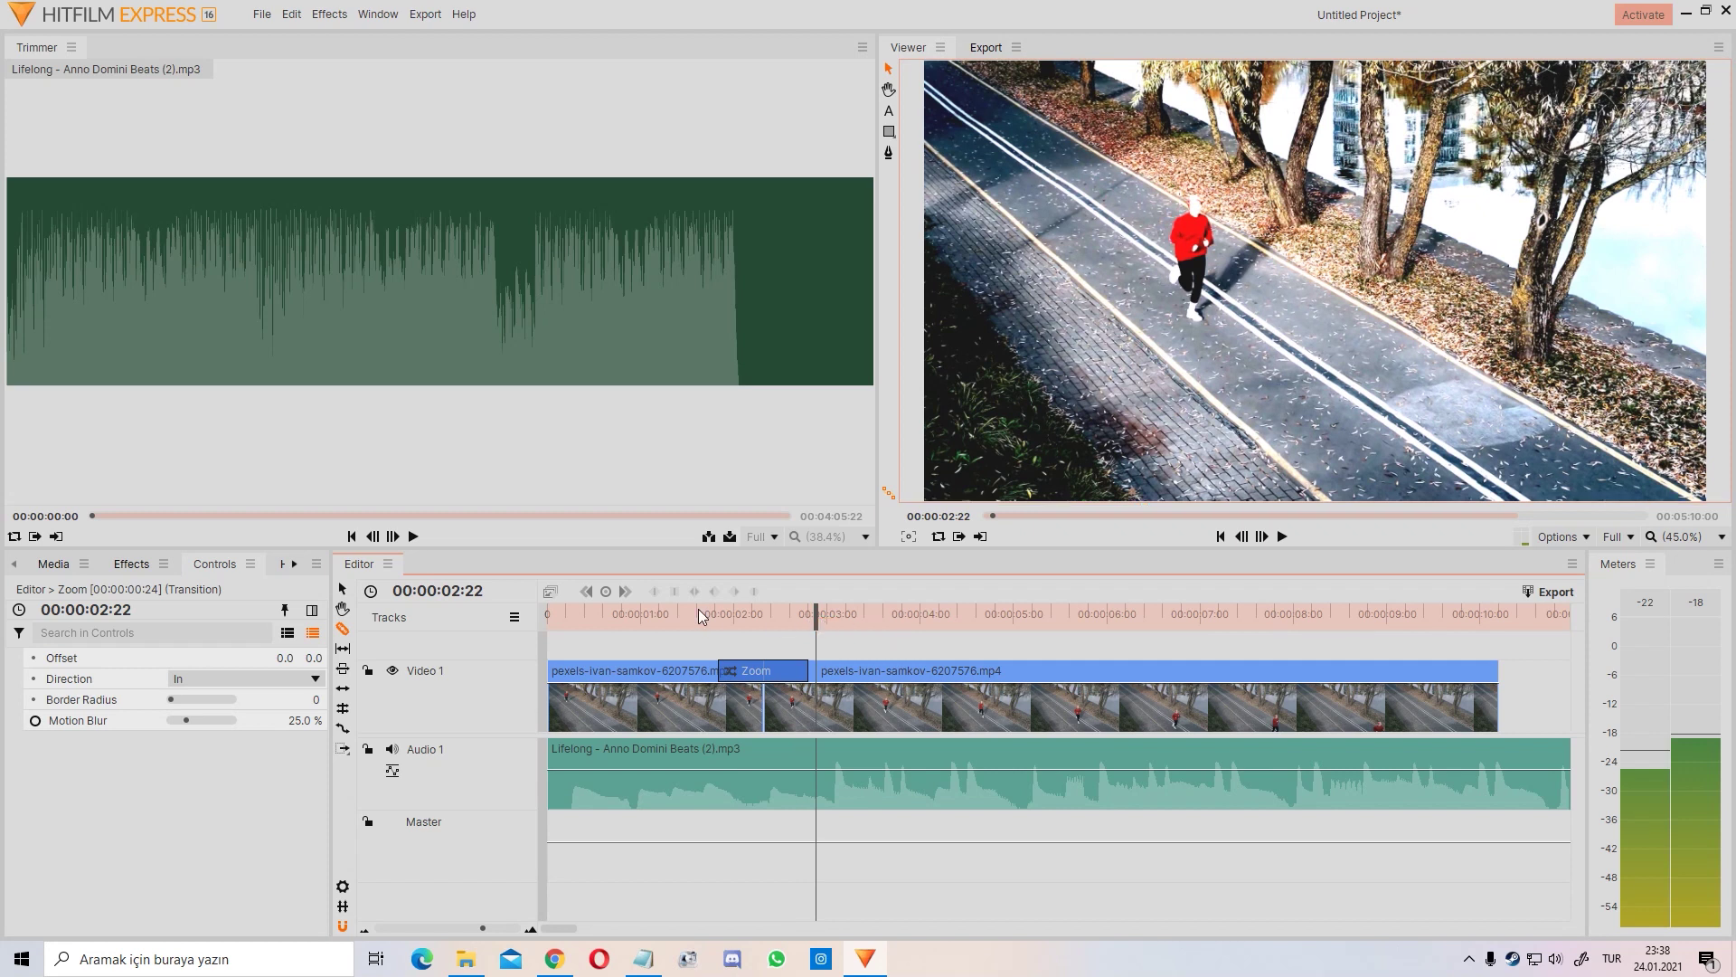